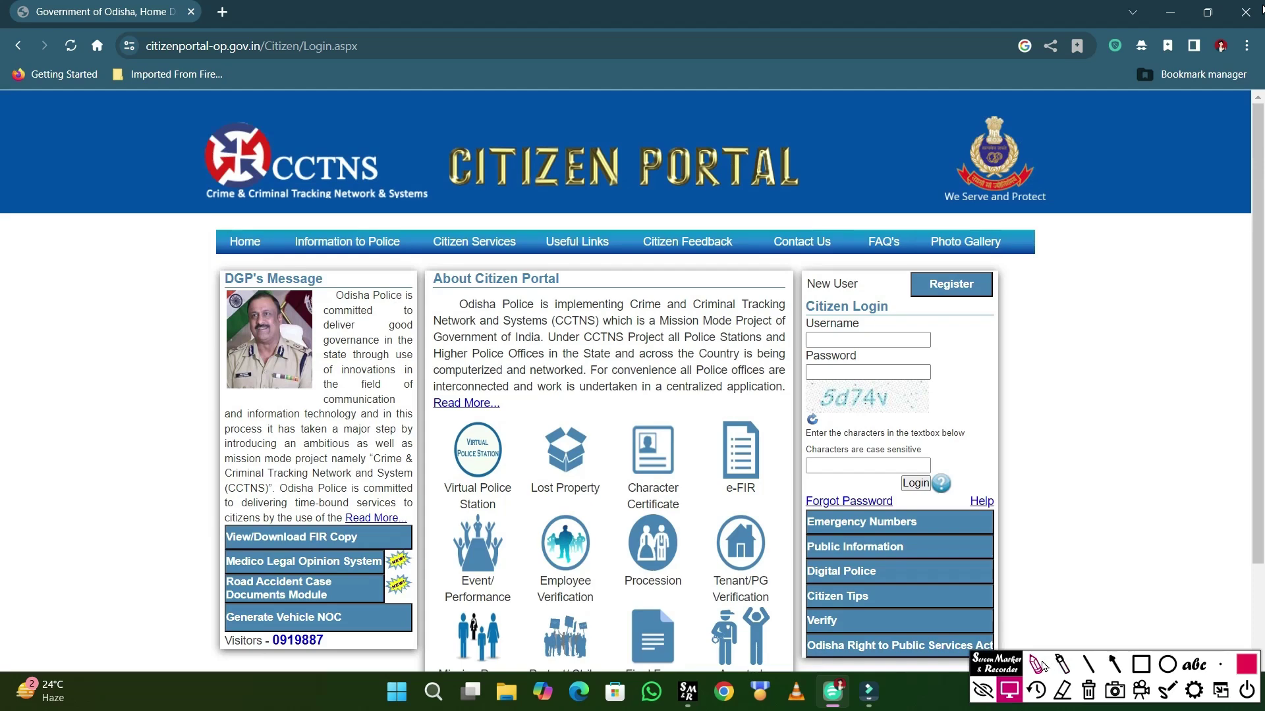
Search the web for "citizen portal" in a new browser tab
left_click(222, 12)
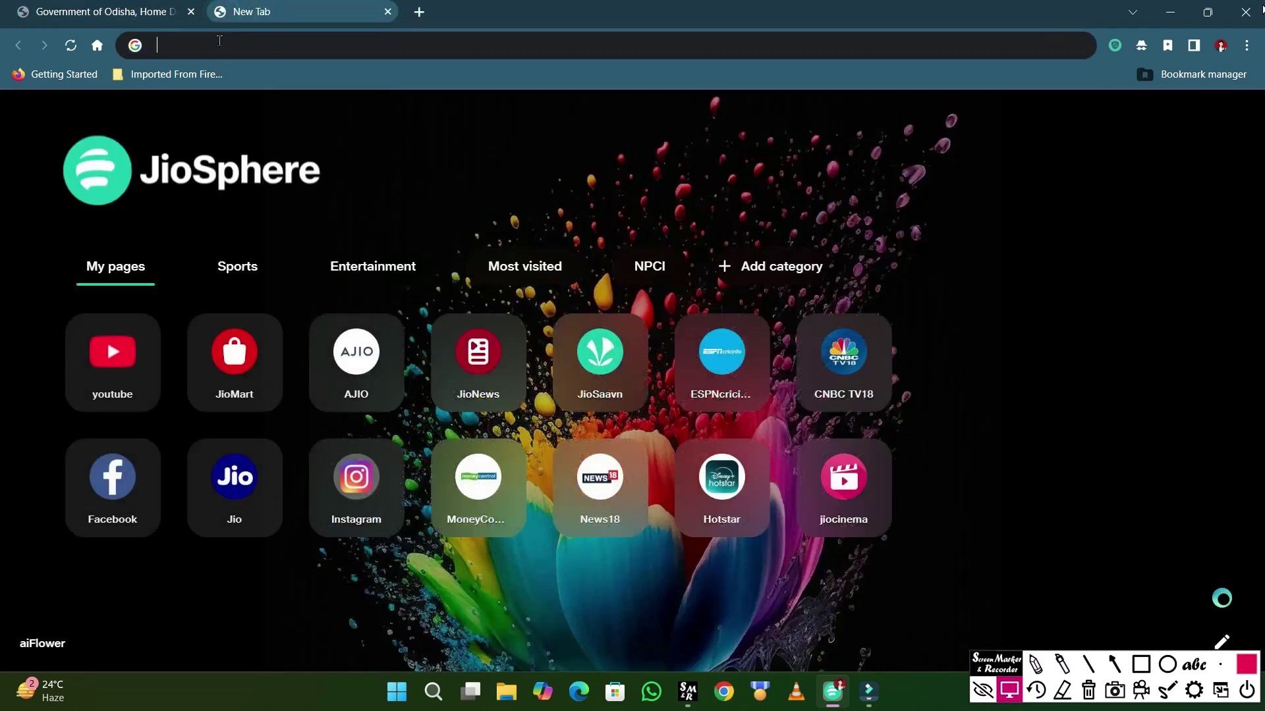
left_click(222, 39)
left_click(251, 80)
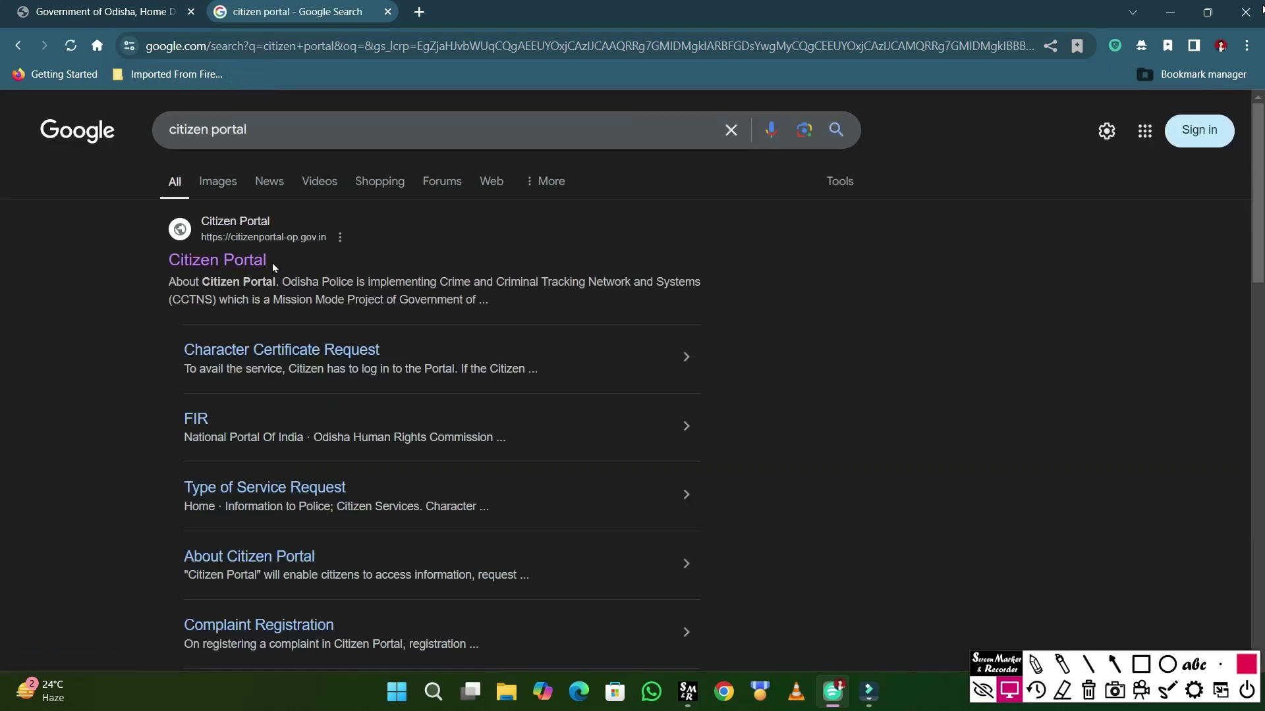
Mark the Citizen Portal search result with a temporary red rectangle and open that result
left_click(1141, 664)
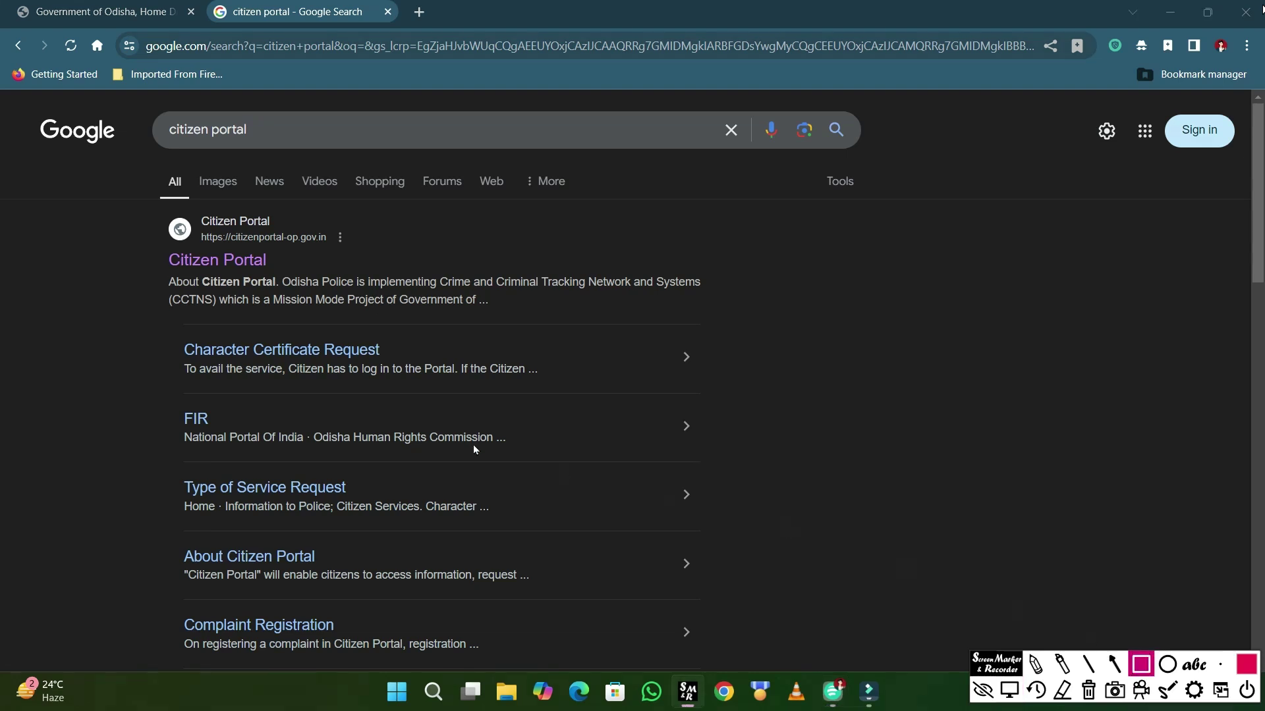
left_click_drag(164, 247, 286, 280)
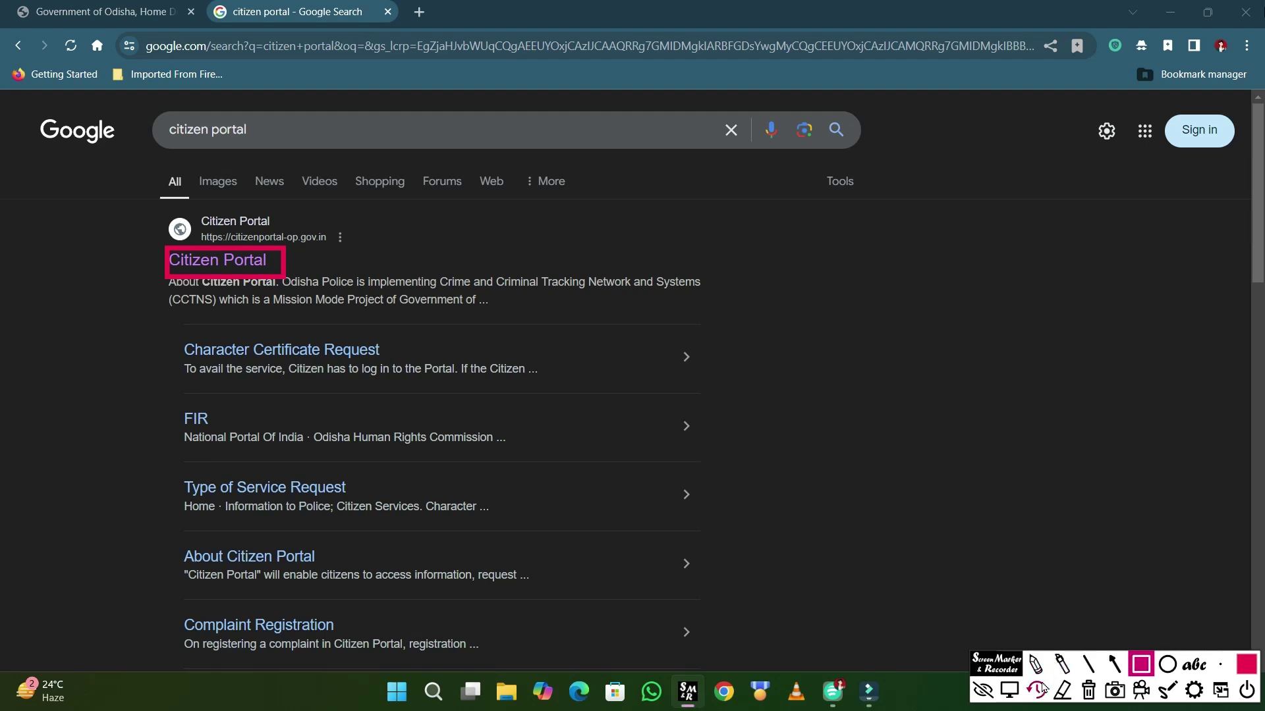
left_click(1089, 691)
left_click(1009, 690)
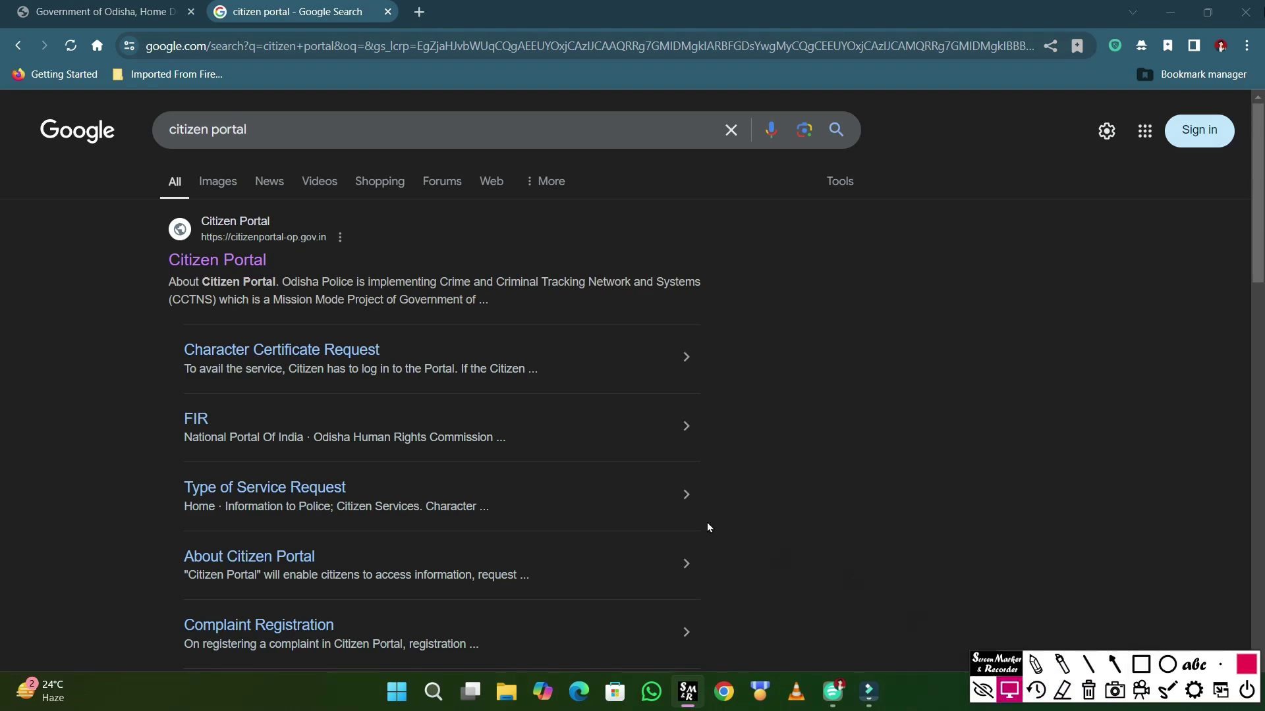
left_click(240, 258)
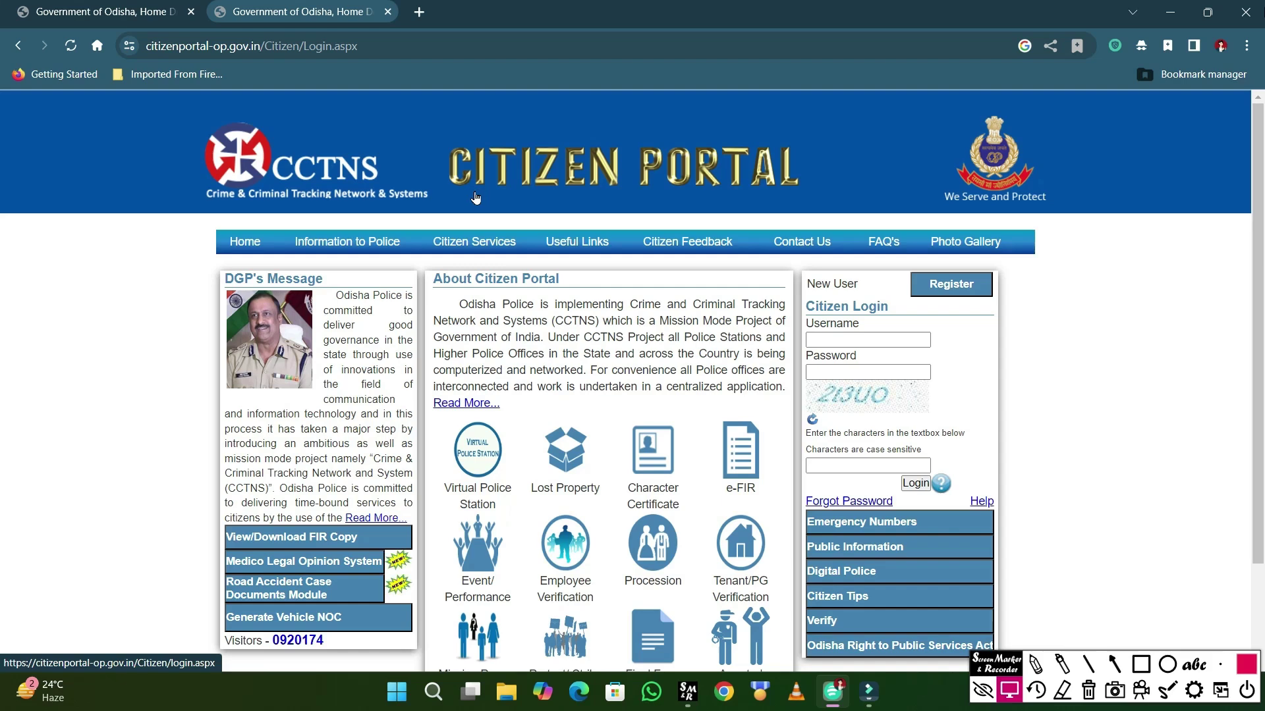
Outline the Citizen Login heading and the New User label with red rectangles, and clear the markings
left_click_drag(804, 298, 901, 319)
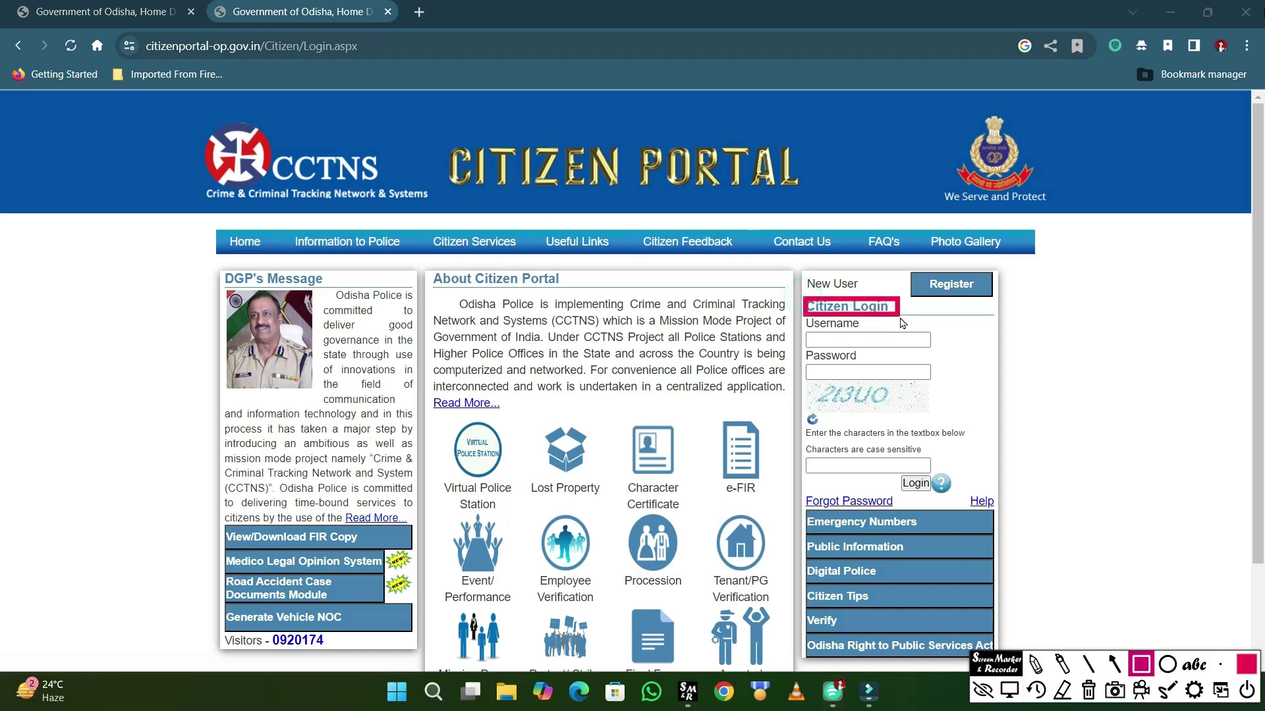
left_click_drag(812, 269, 866, 300)
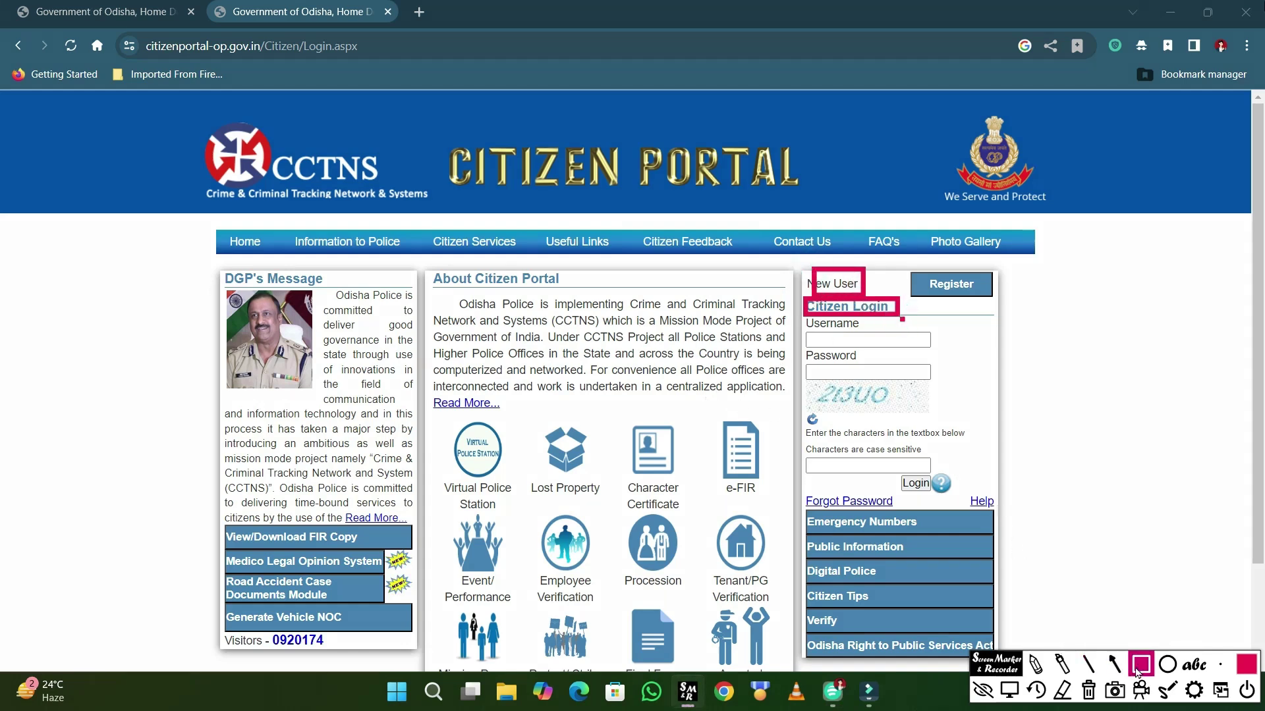
left_click(1088, 690)
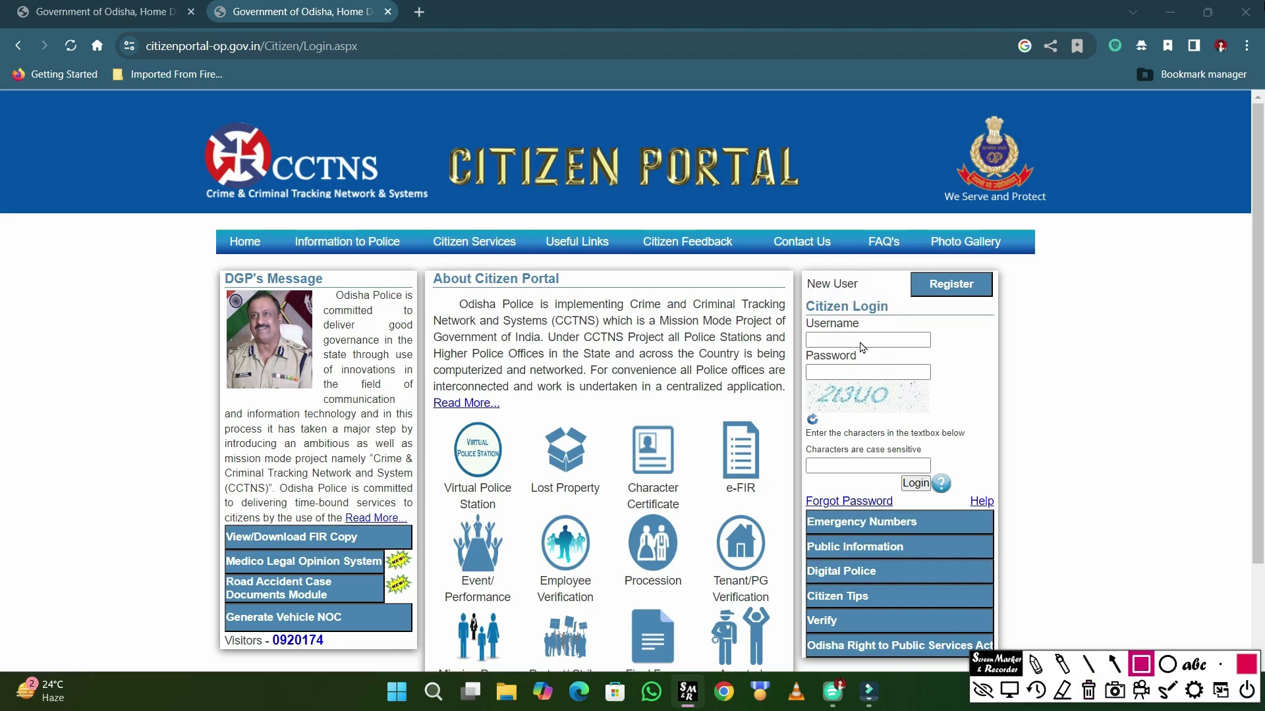
Mark the Username, Password, captcha image and captcha entry fields with rectangles, point an arrow at Login, and clear the markings
left_click_drag(807, 321, 909, 356)
left_click_drag(798, 362, 953, 386)
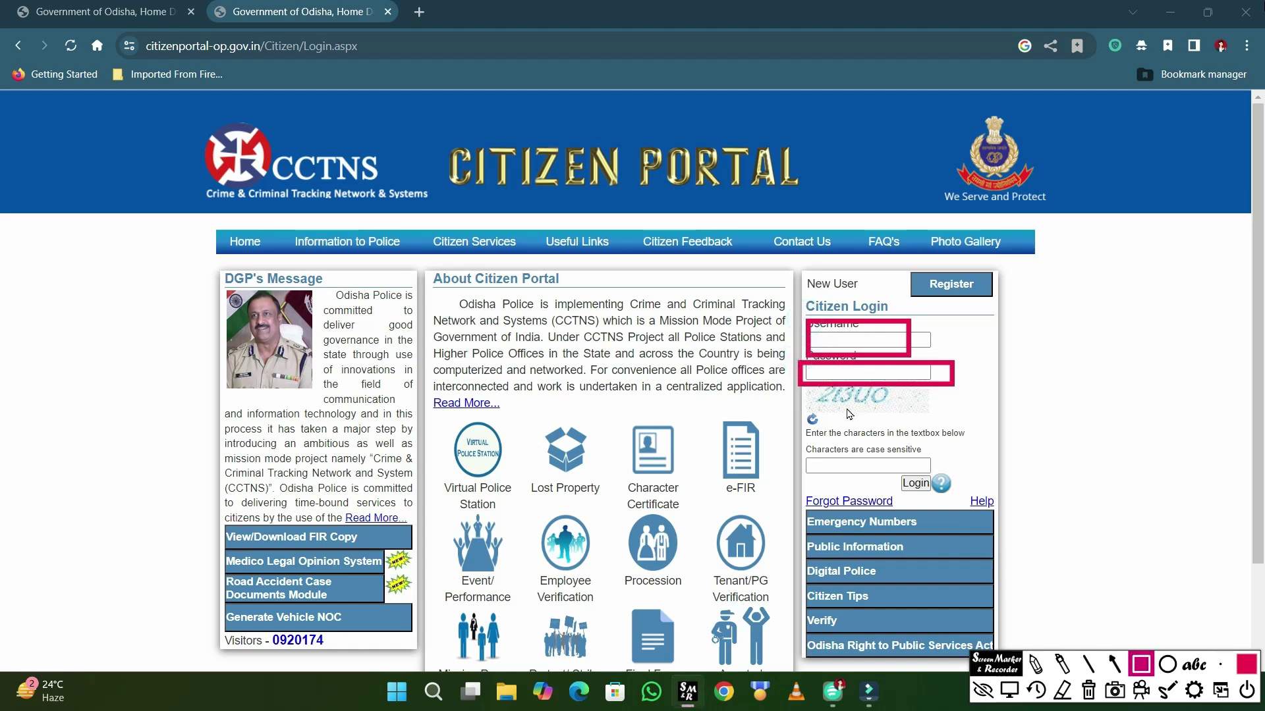
left_click_drag(817, 390, 907, 401)
left_click_drag(825, 461, 905, 466)
left_click(1114, 664)
left_click_drag(1011, 426, 944, 480)
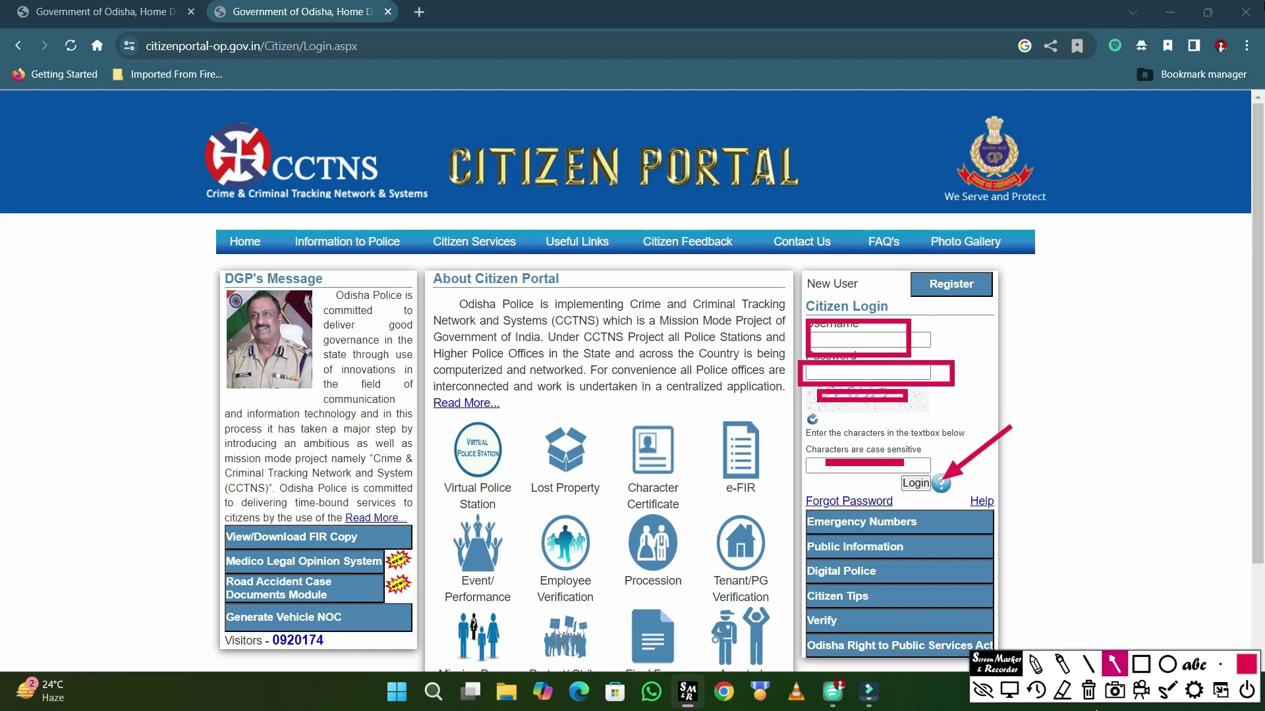
left_click(1088, 691)
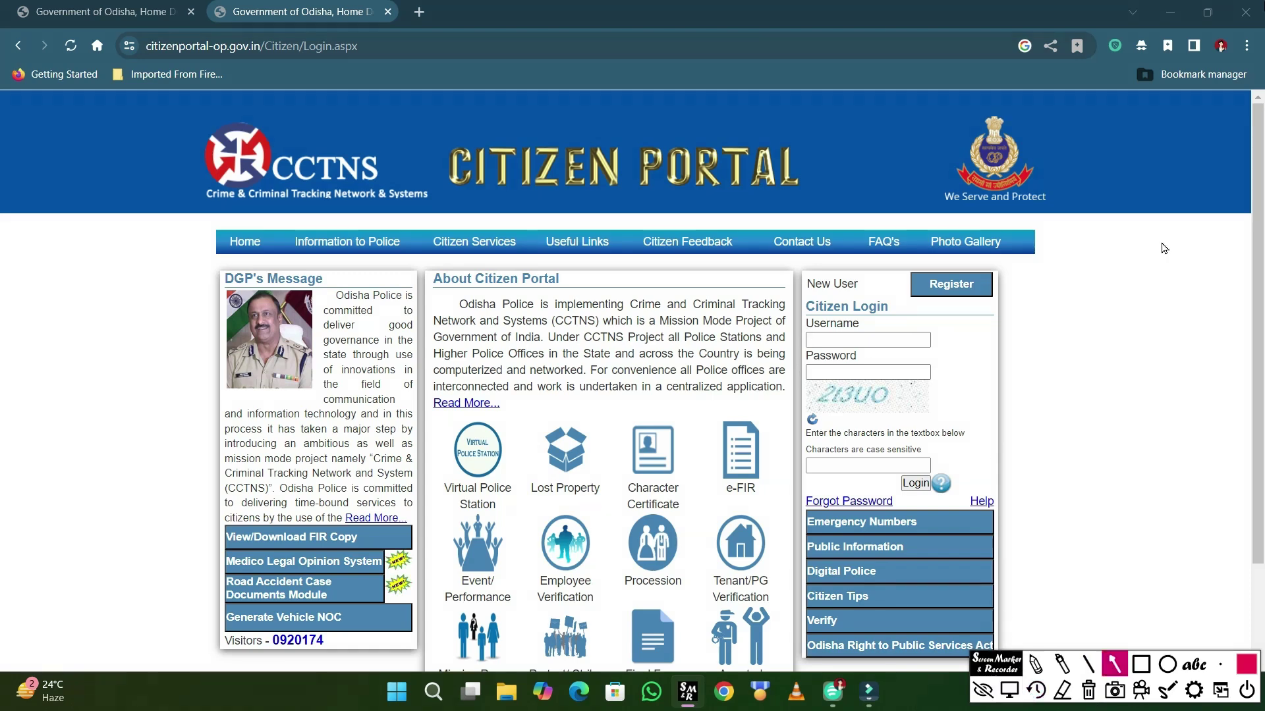
Mark the new-user Register option with a temporary arrow and a rectangle, and open the Citizen Registration form
left_click_drag(1161, 242, 1007, 285)
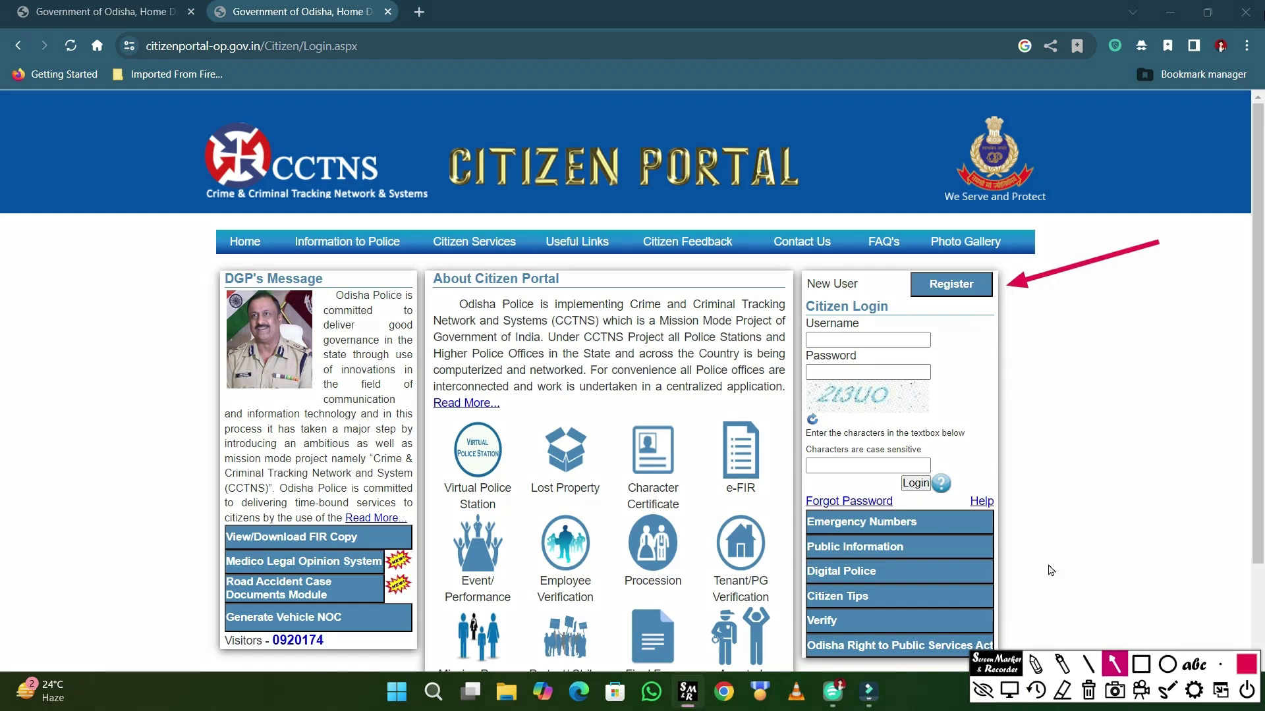
left_click(1087, 697)
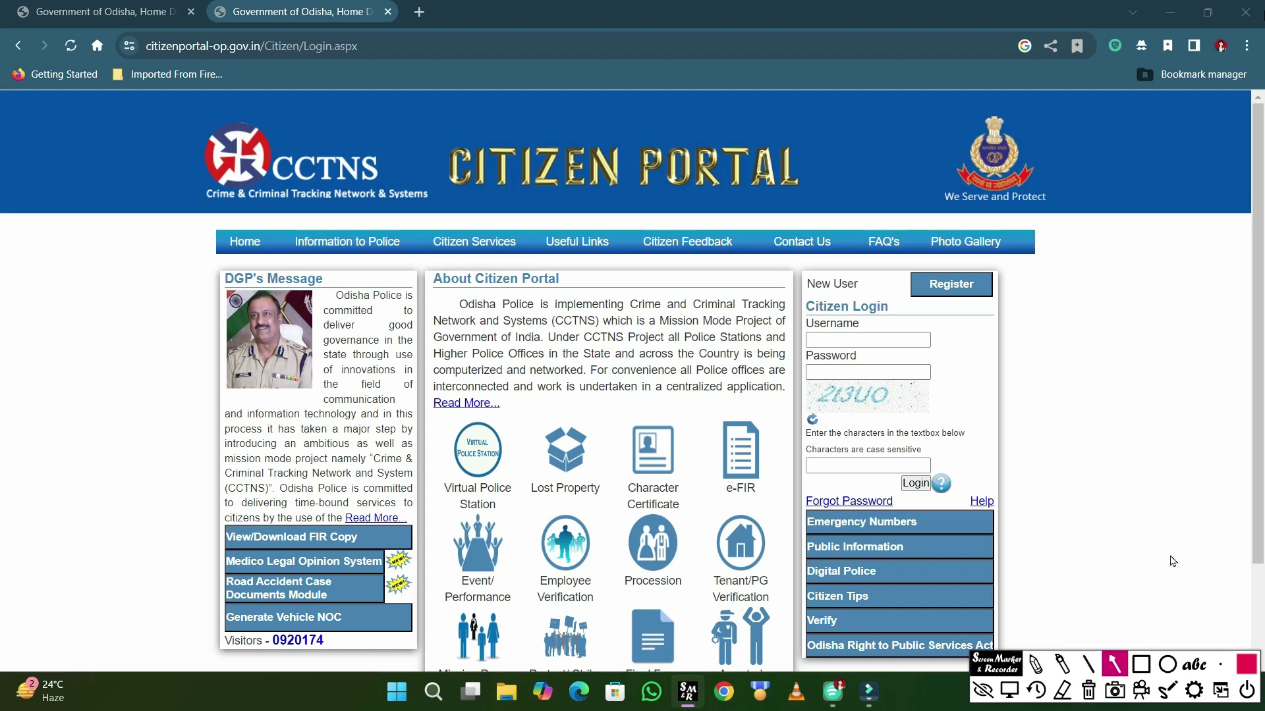
left_click(1140, 664)
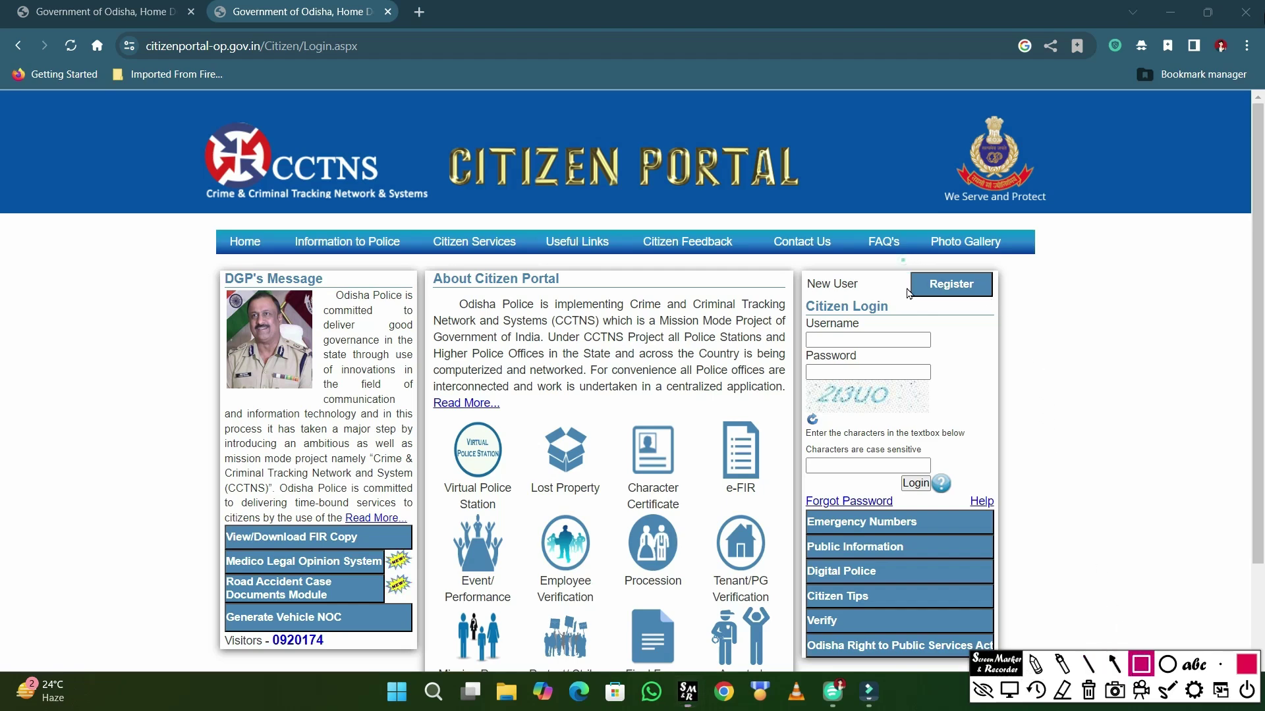
left_click_drag(904, 261, 978, 322)
left_click(1010, 691)
left_click(968, 292)
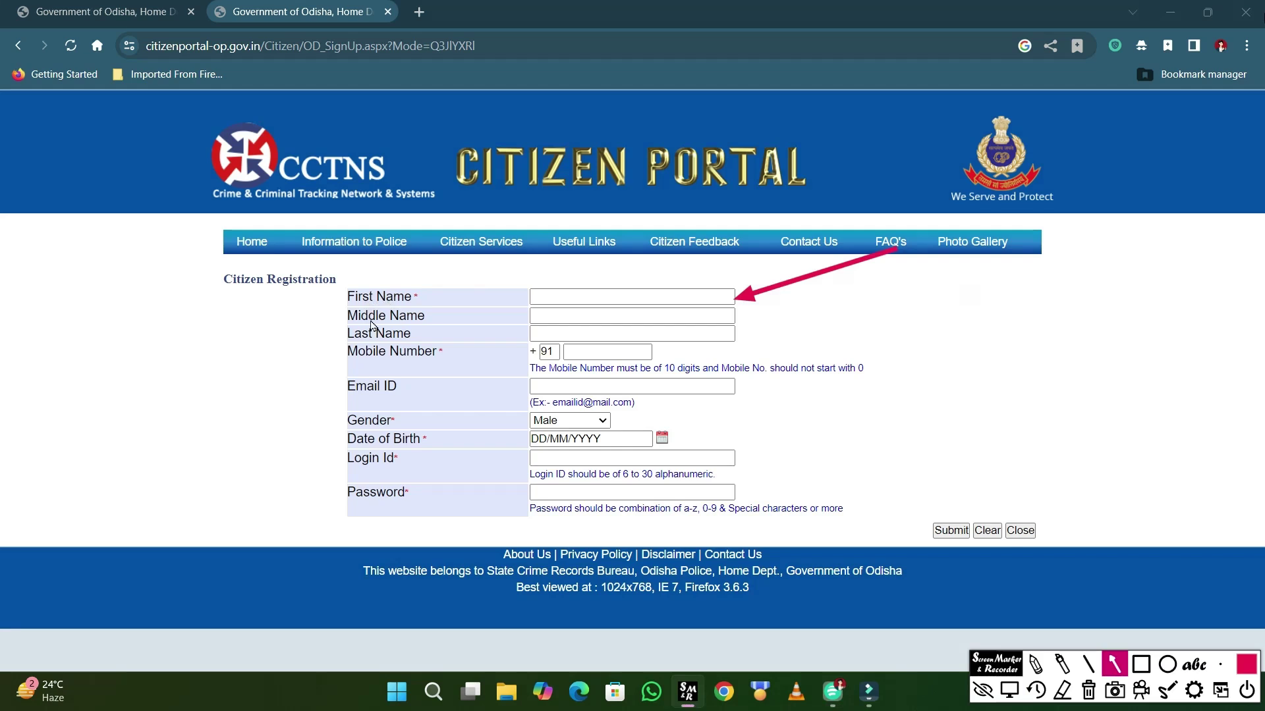
Mark the First Name, Middle Name and Last Name fields with red arrows and rectangles, and clear the markings
left_click_drag(835, 310, 739, 316)
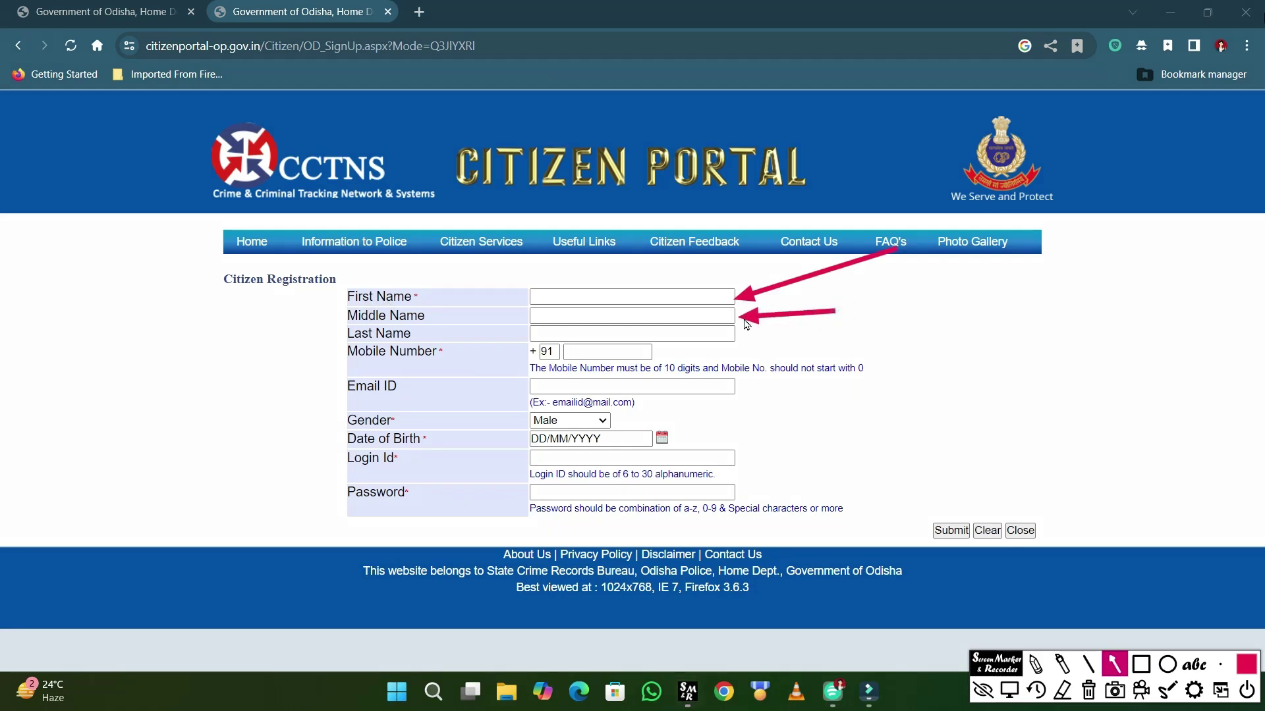
left_click_drag(843, 342, 744, 338)
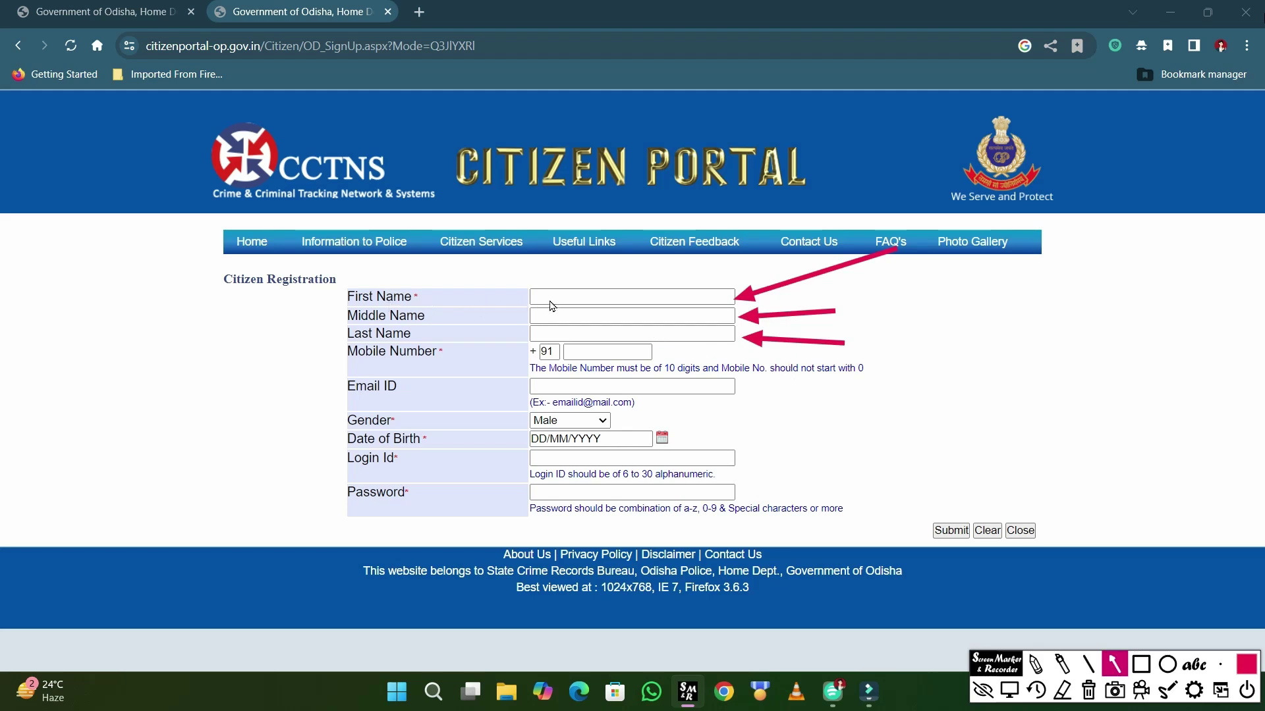
left_click(1141, 664)
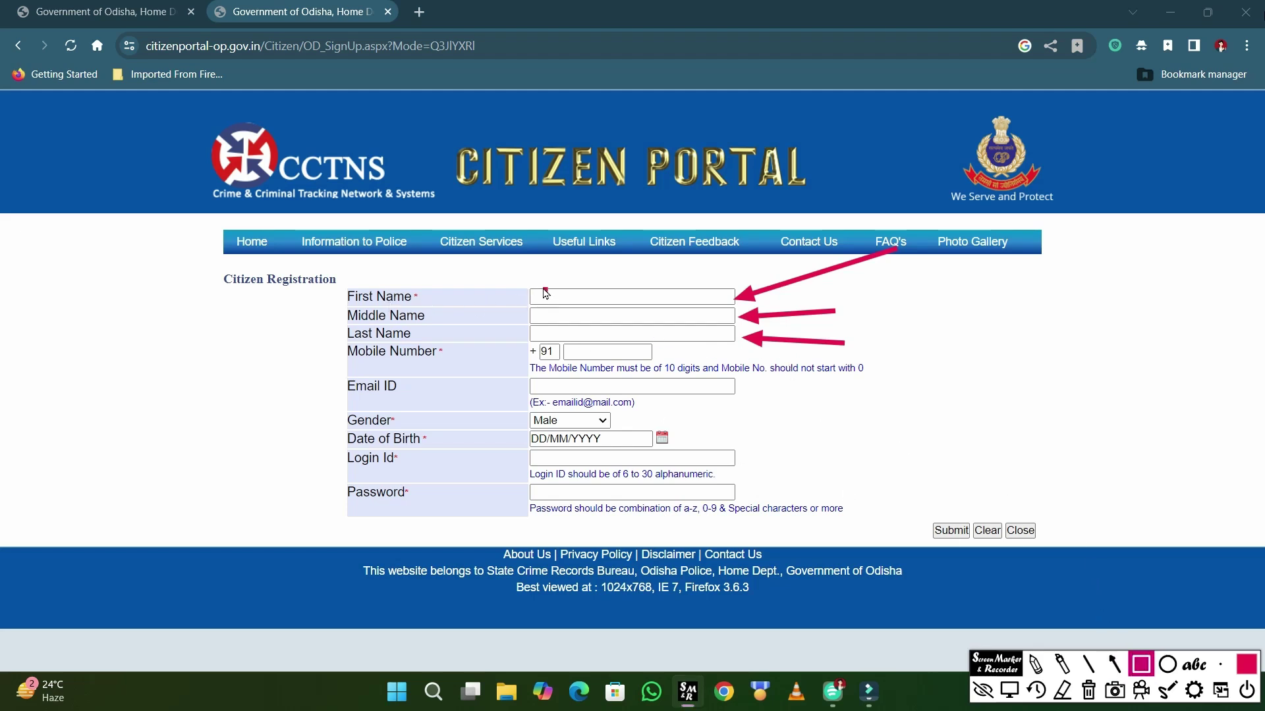
left_click_drag(560, 312, 647, 308)
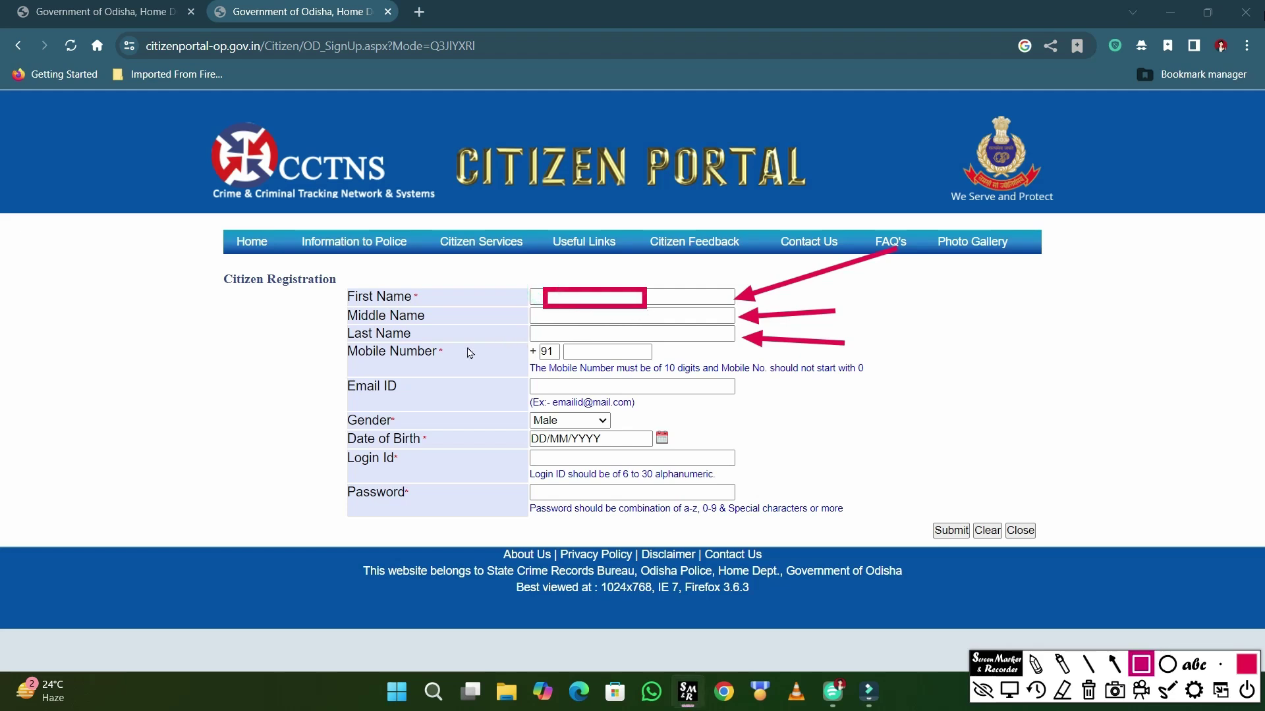
left_click_drag(547, 310, 652, 325)
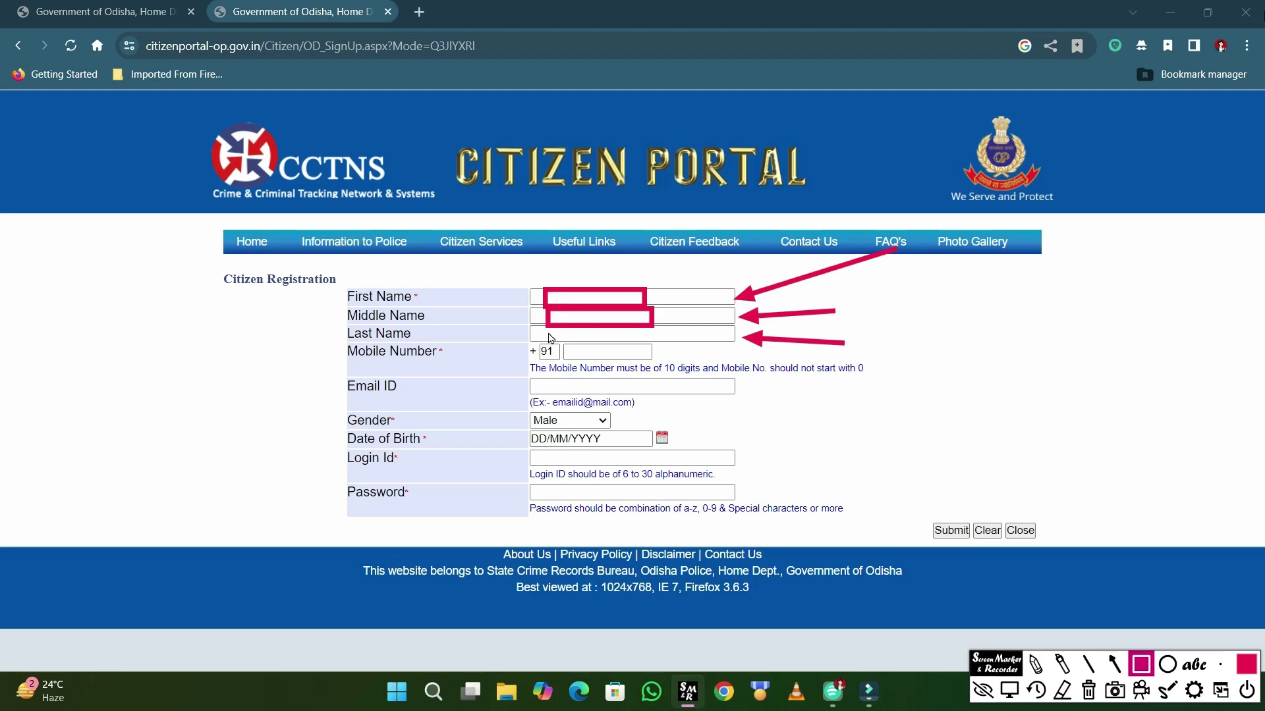
left_click_drag(553, 328, 673, 341)
left_click(1089, 690)
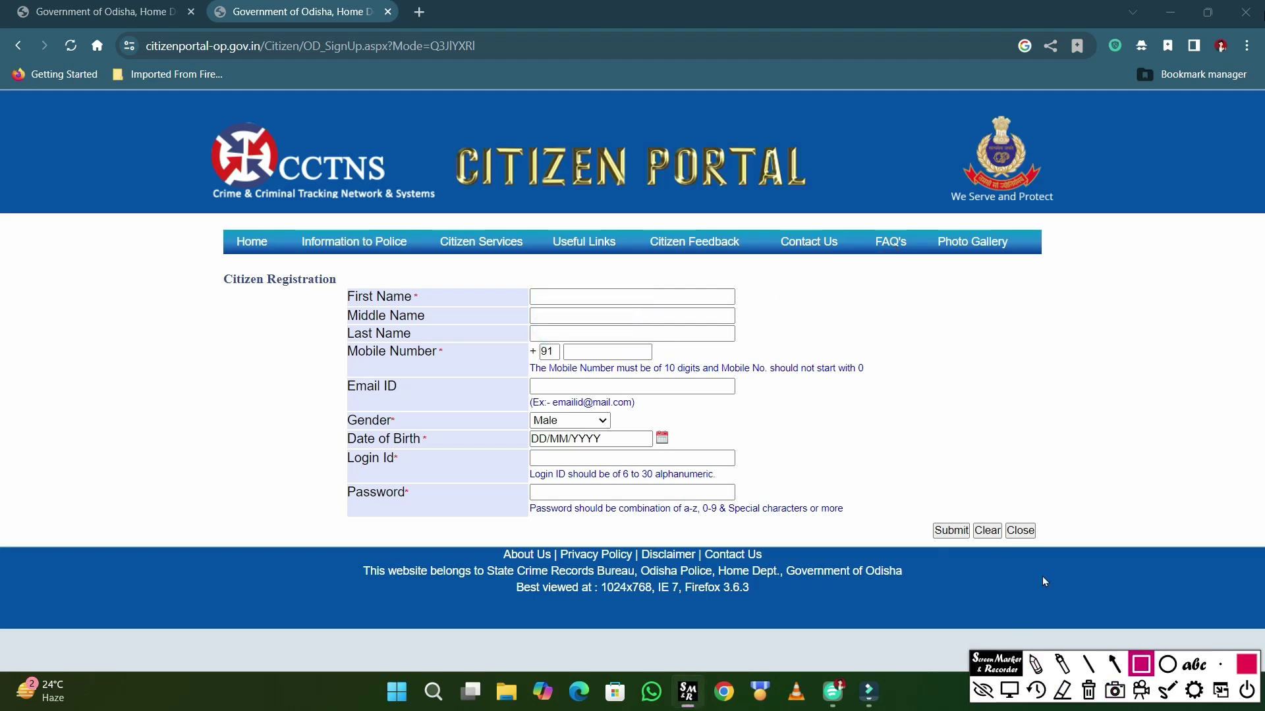
Point red arrows at the Mobile Number, Gender, Date of Birth and Login Id fields, and outline the Login ID rule of 6 to 30 alphanumeric characters
left_click(1114, 664)
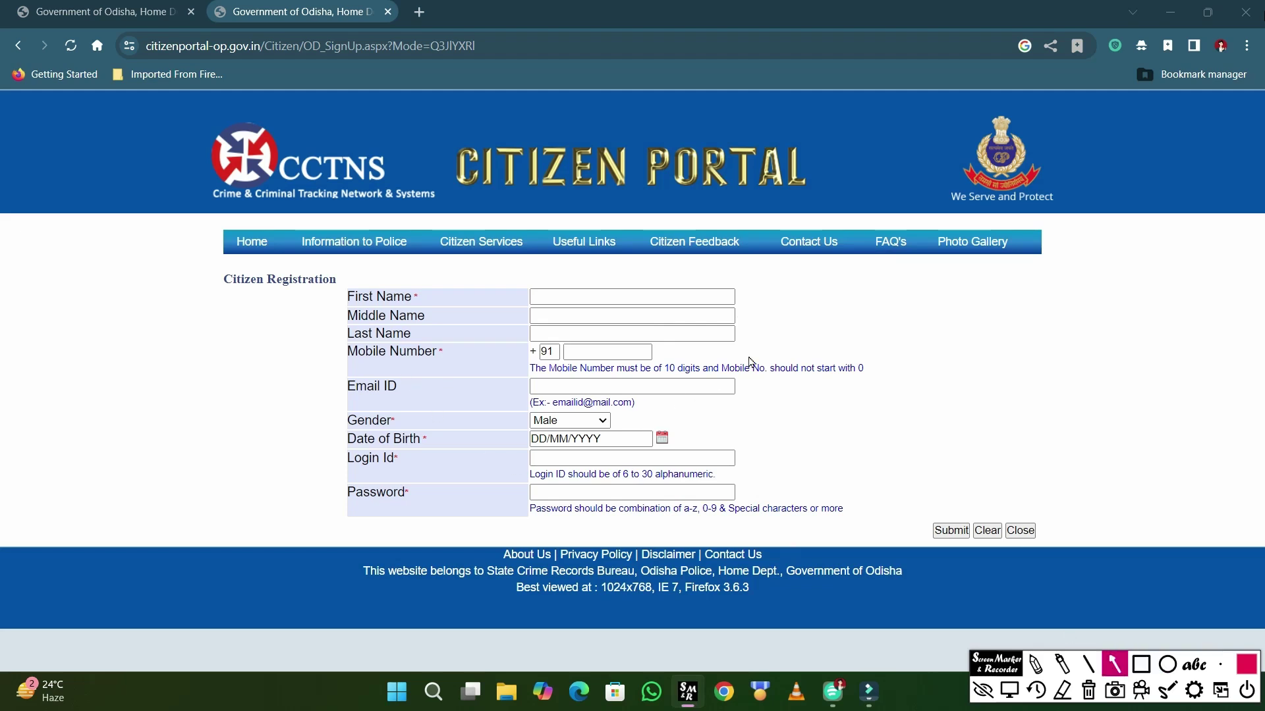
left_click_drag(736, 355, 670, 355)
left_click_drag(661, 417, 612, 429)
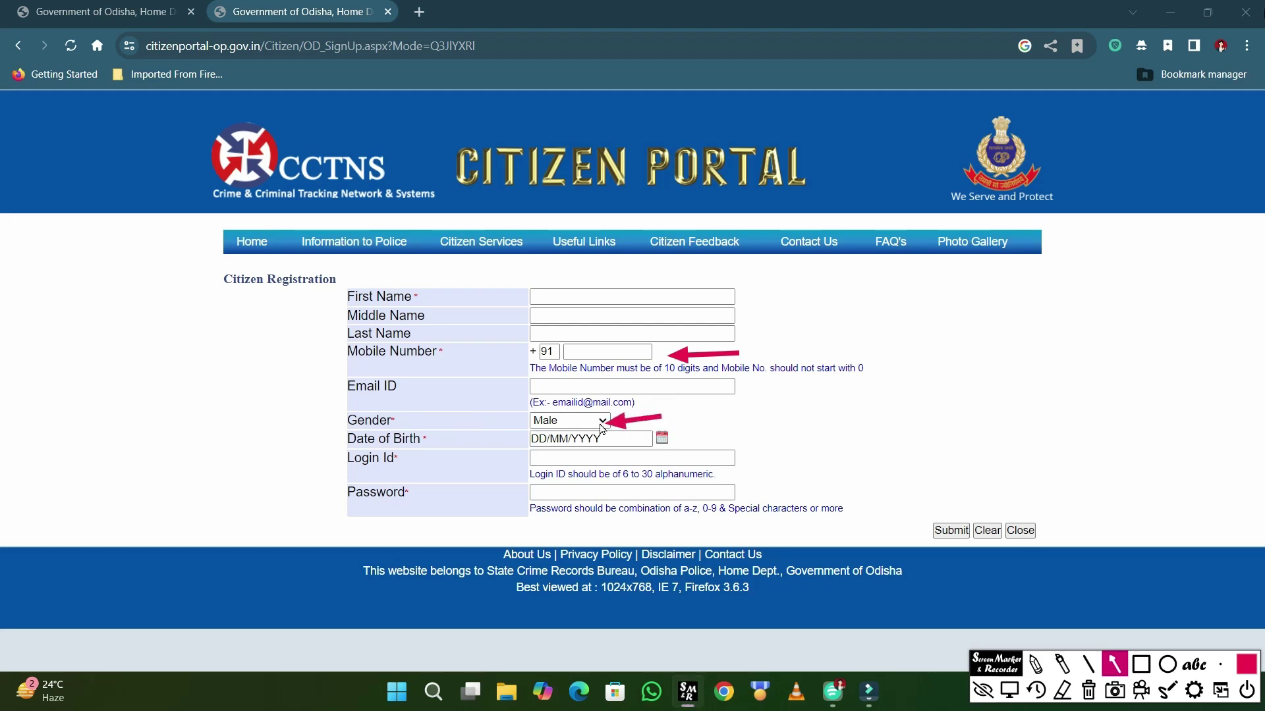
left_click(602, 426)
left_click_drag(701, 434, 661, 438)
left_click_drag(777, 461, 738, 460)
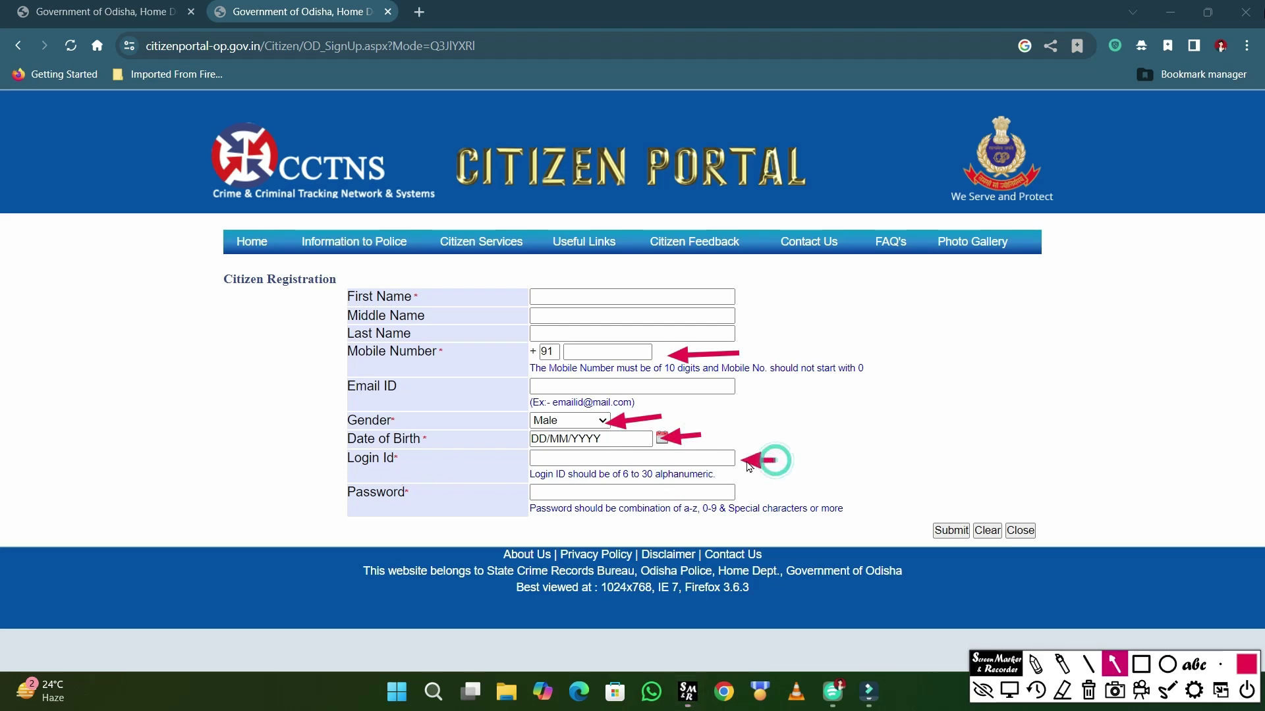
left_click(1141, 663)
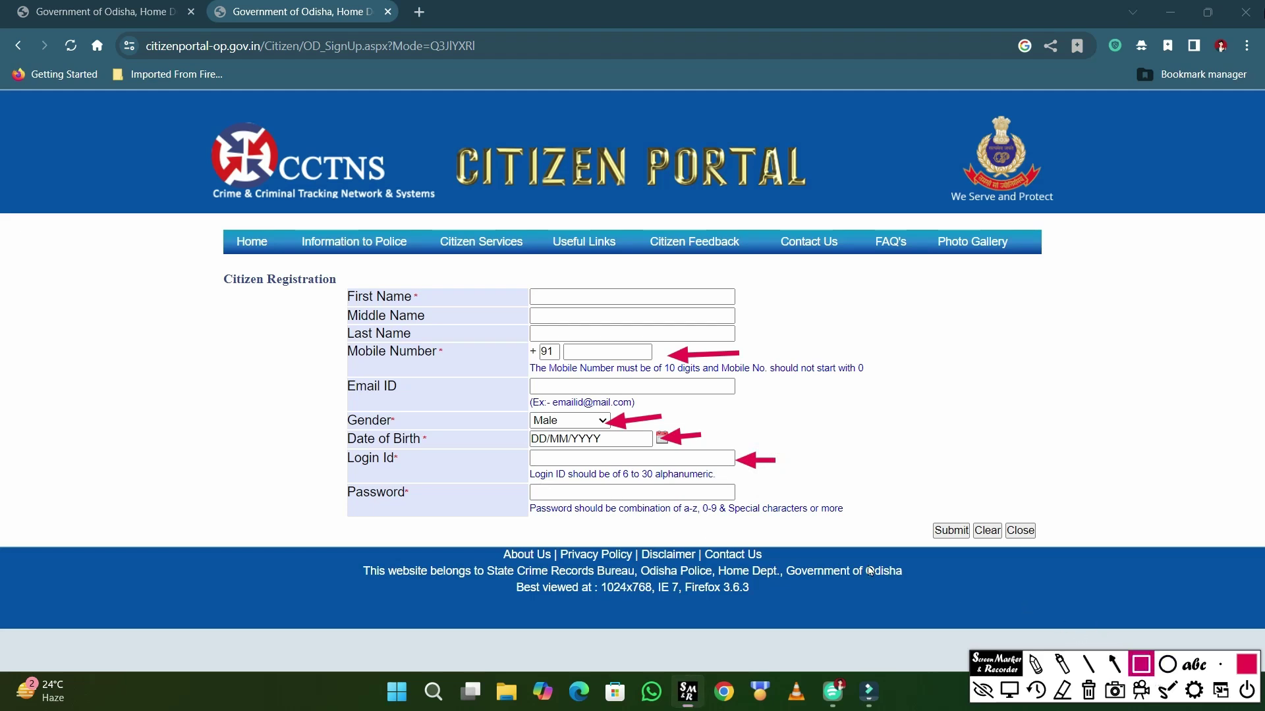
left_click_drag(533, 458, 752, 486)
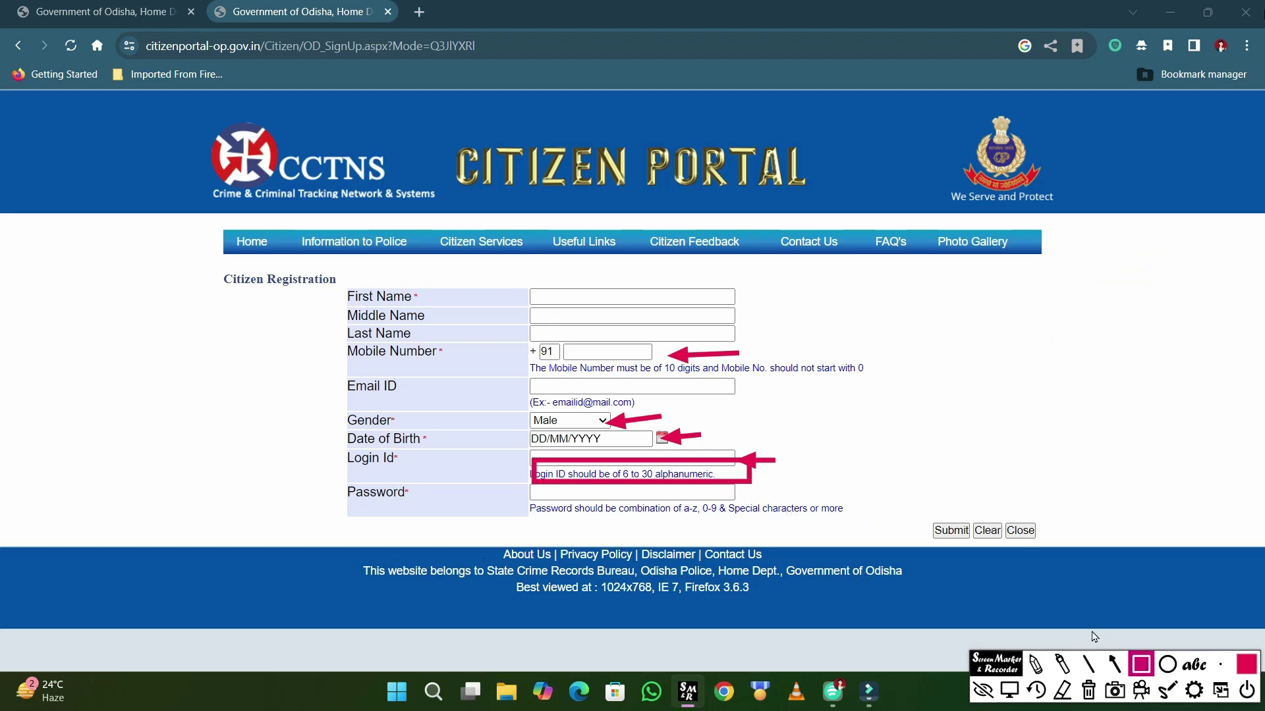
Point red arrows at the Password field and the form's Submit option, and underline the "a-z, 0-9" part of the password rule
left_click(1112, 670)
left_click_drag(833, 485, 751, 491)
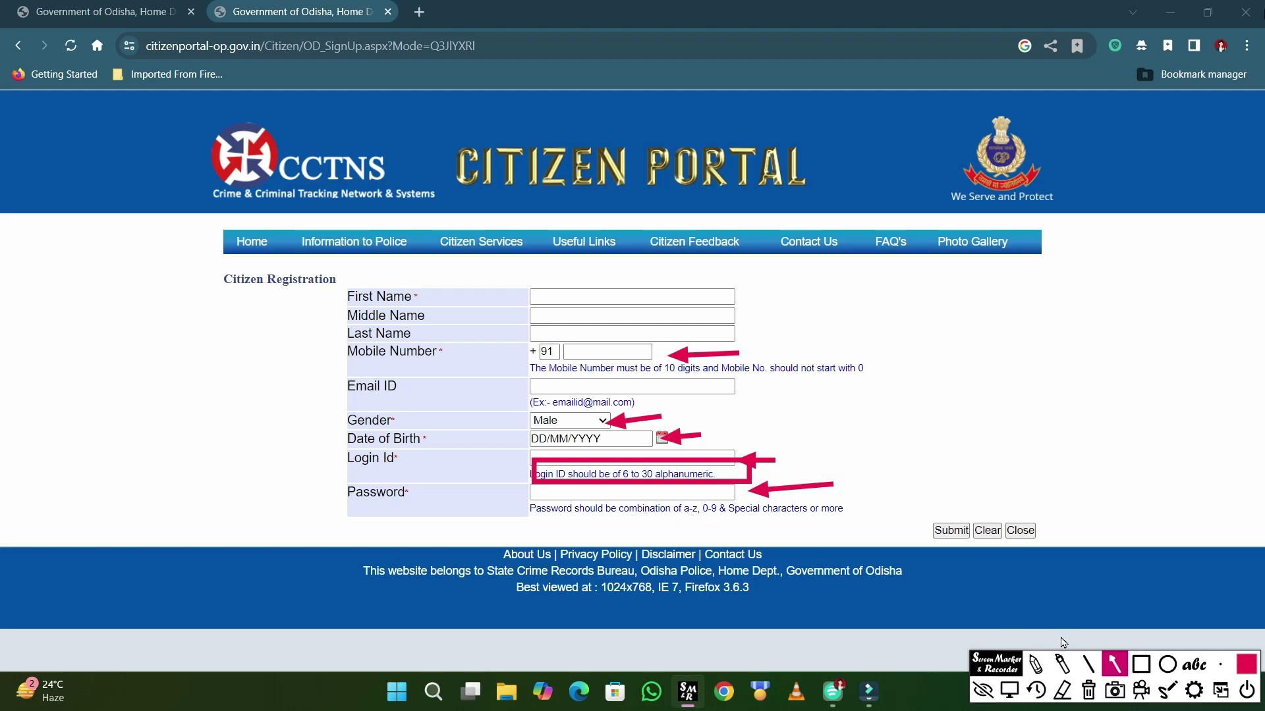
left_click(1141, 665)
left_click_drag(685, 515, 733, 517)
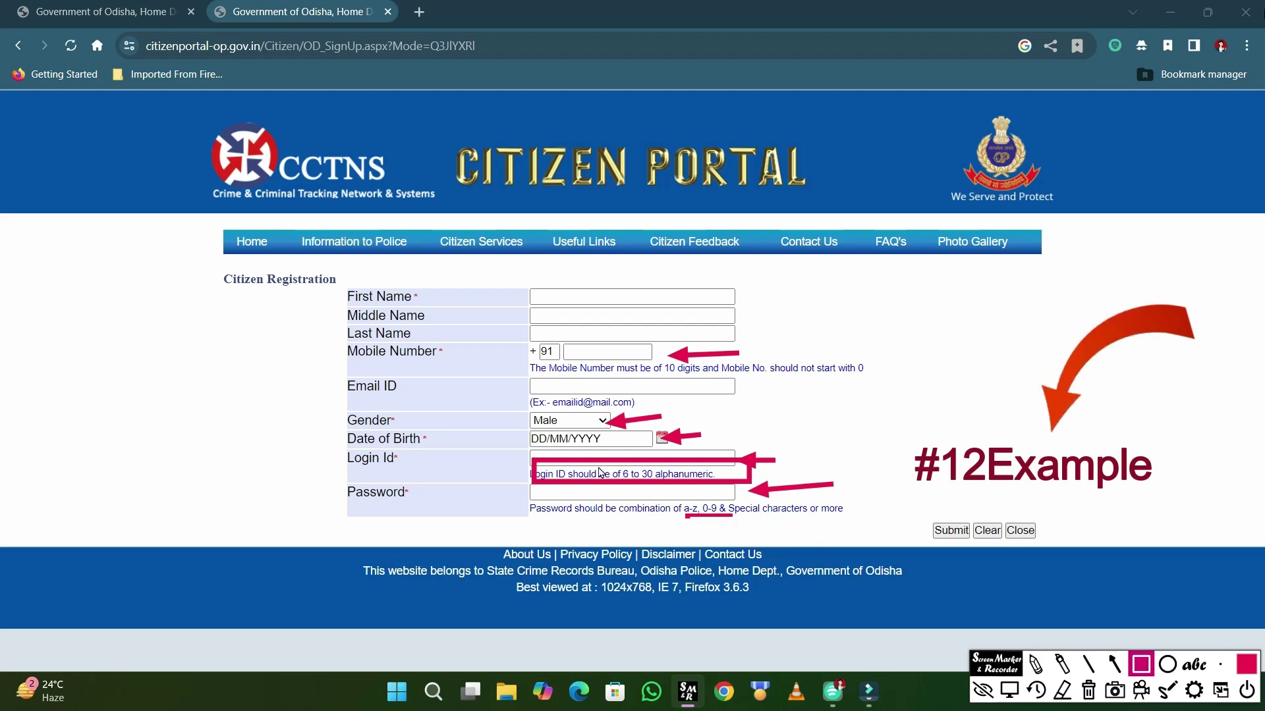
left_click(1113, 662)
left_click_drag(974, 447, 962, 525)
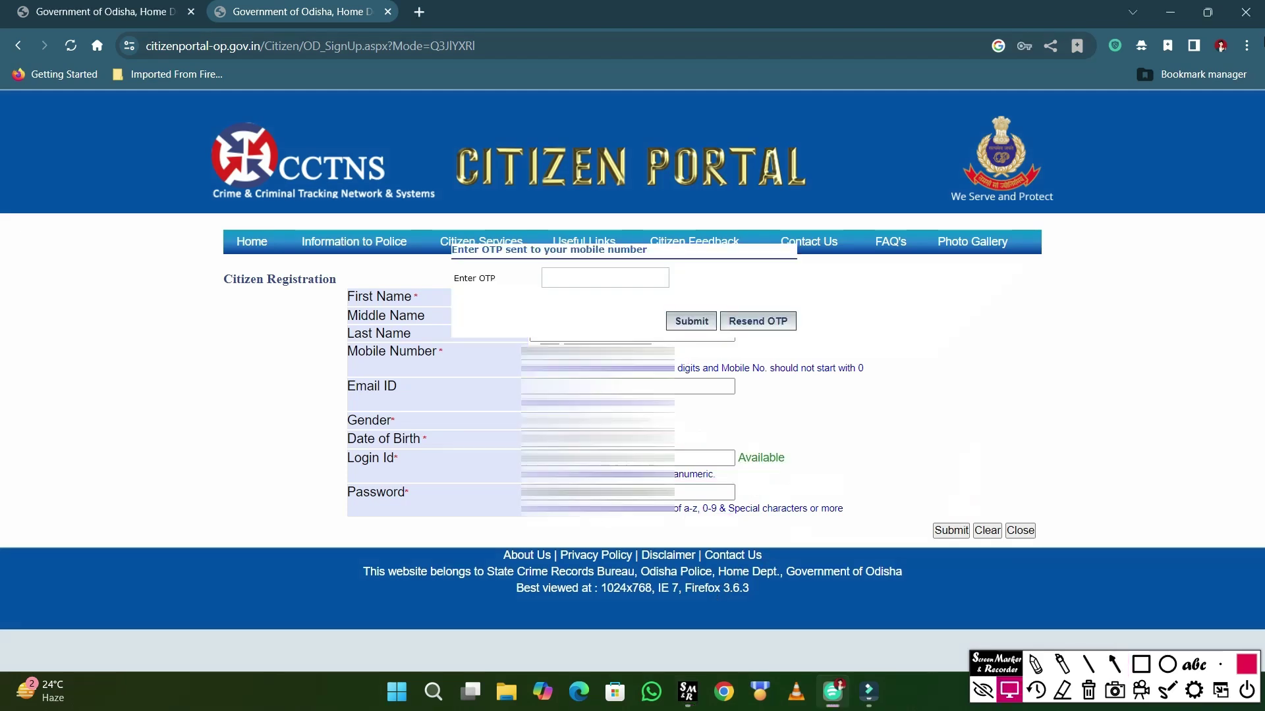
Point red arrows at the OTP field and its Submit option, and outline the Available label beside the Login Id
left_click(1111, 662)
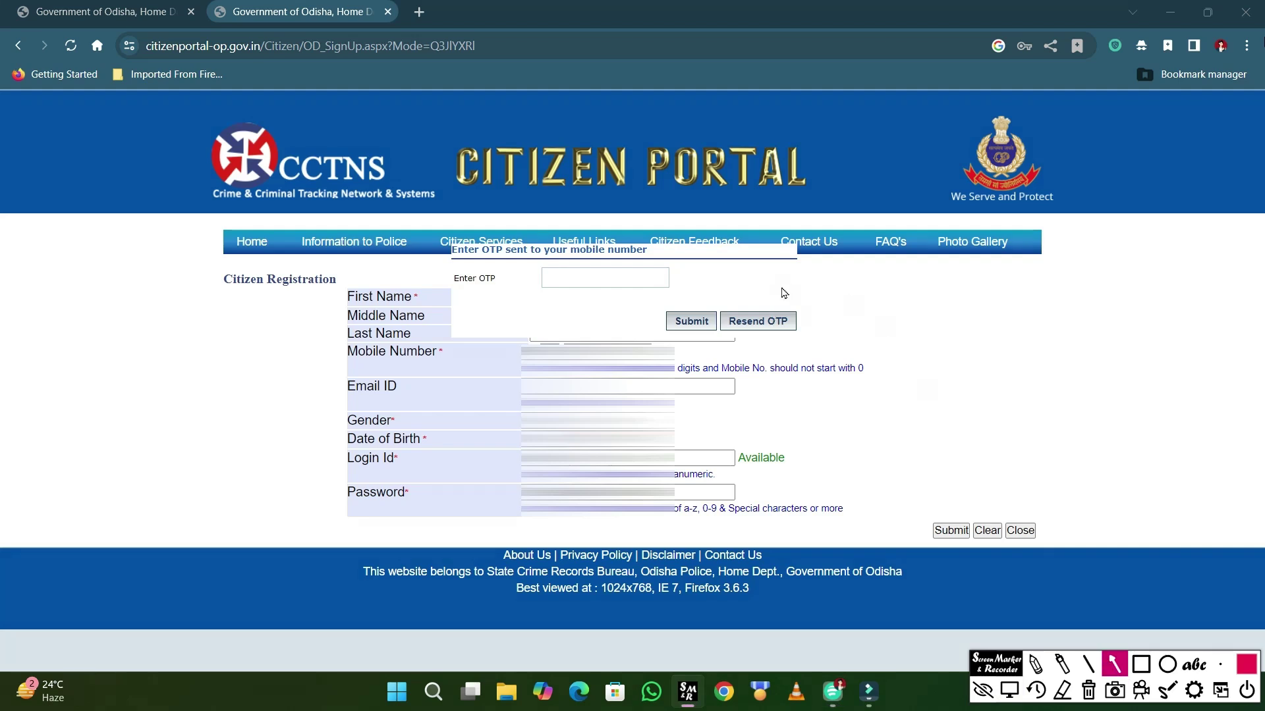
left_click_drag(768, 284, 685, 285)
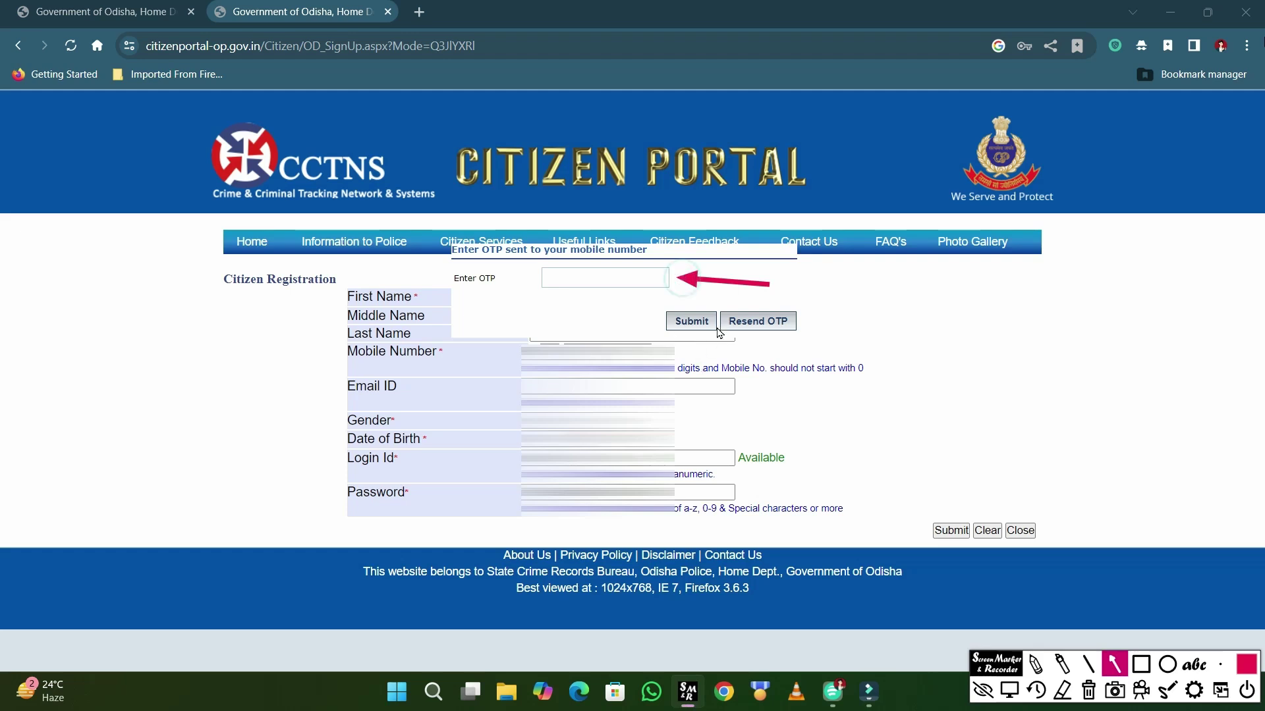
left_click_drag(767, 278, 716, 310)
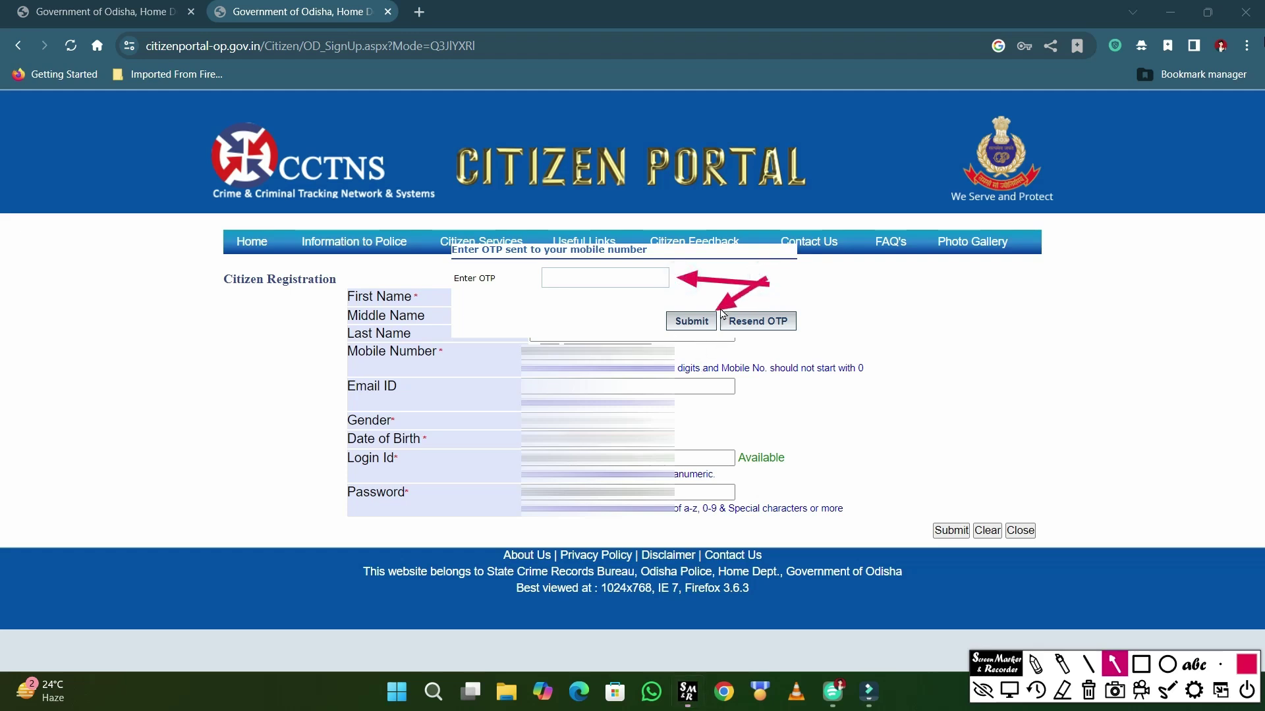
left_click(1141, 664)
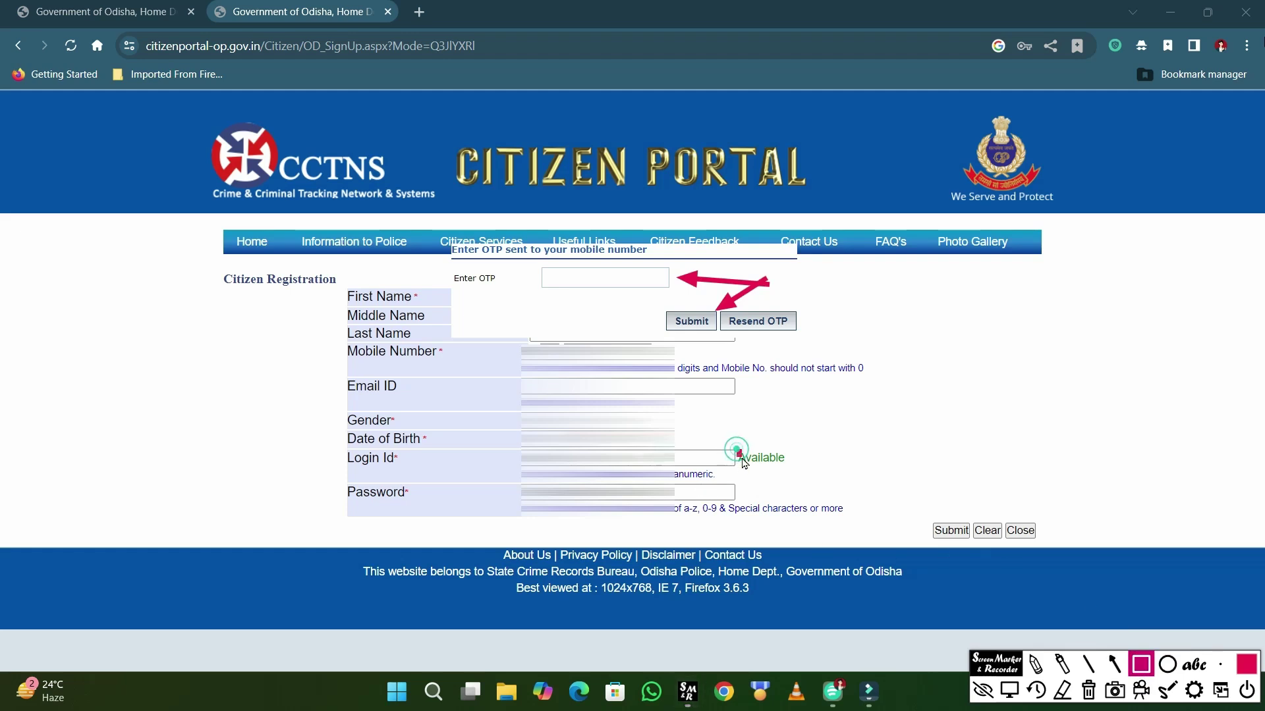
left_click_drag(738, 451, 784, 473)
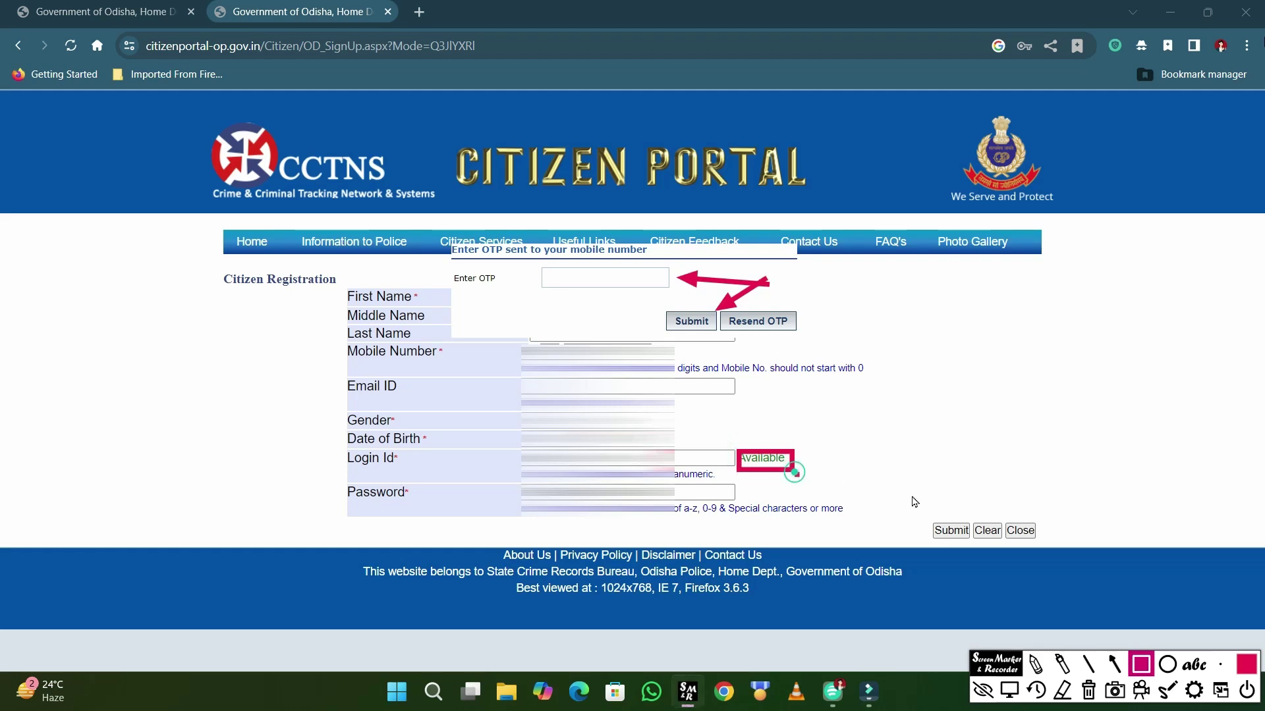
Clear the OTP arrows, outline the Available label beside the Login Id with a red rectangle, and clear it
left_click(1088, 690)
left_click_drag(733, 442, 807, 475)
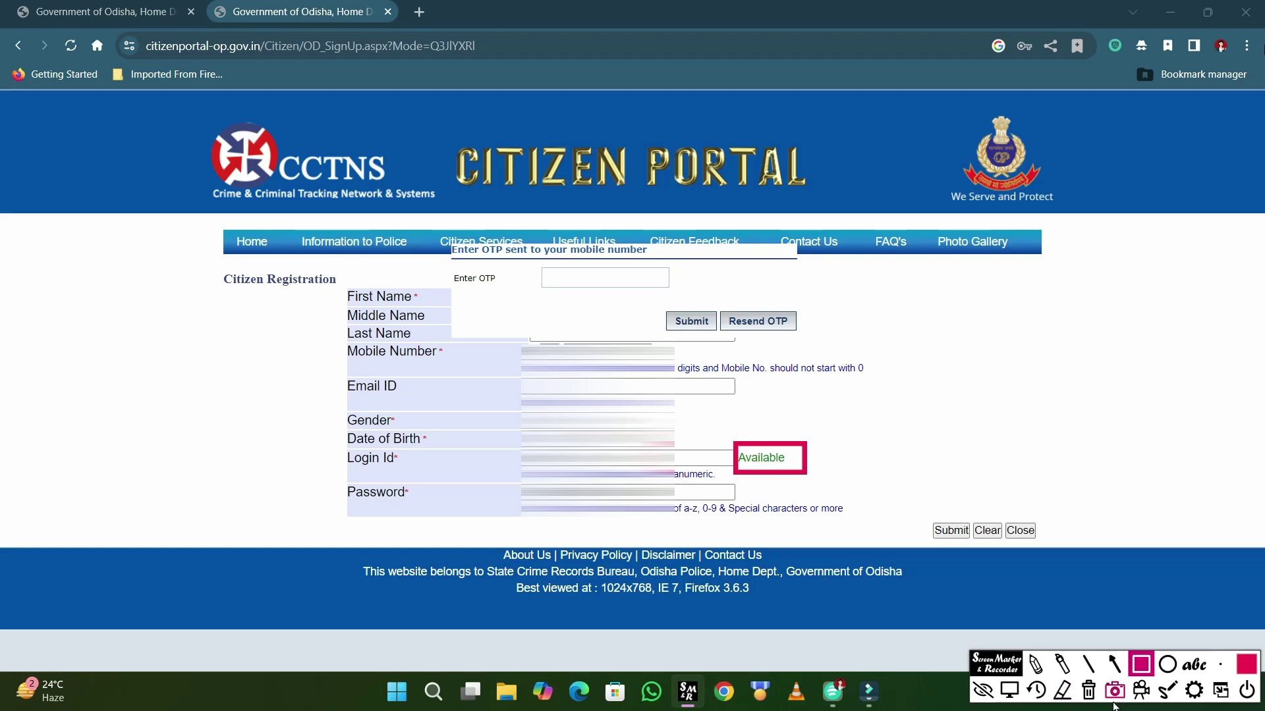
left_click(1087, 689)
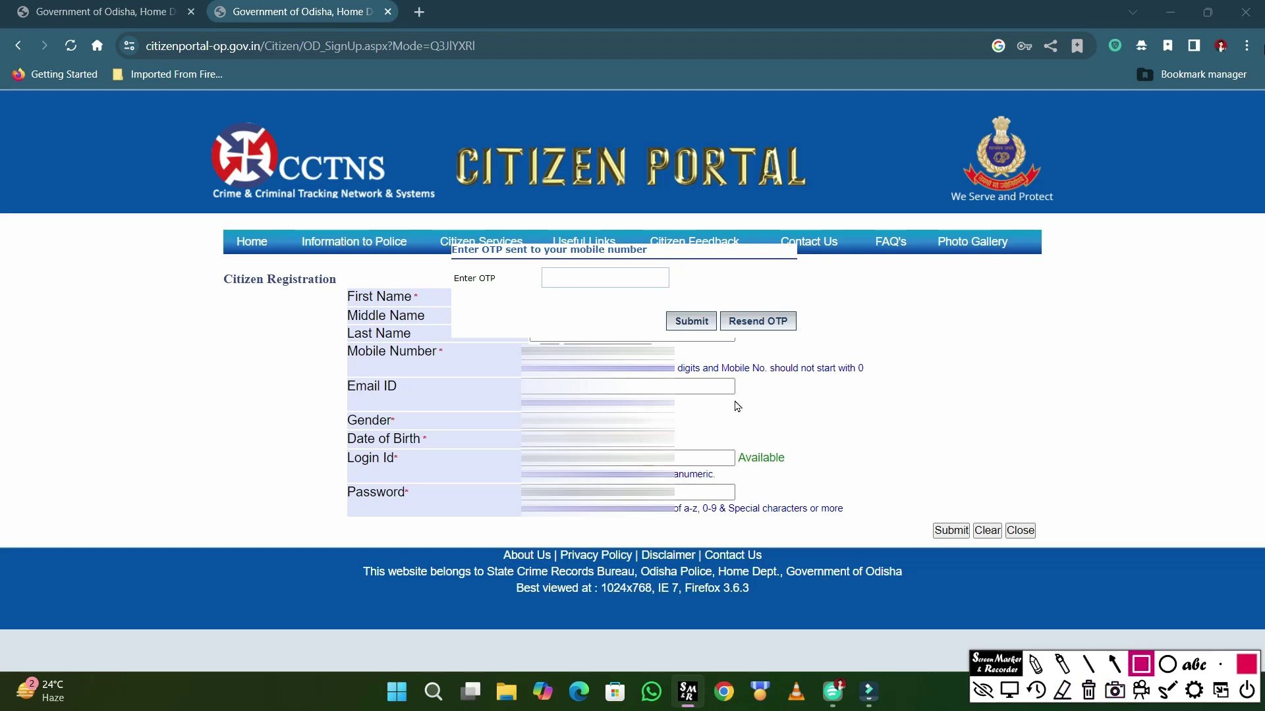
Enter the OTP sent to the mobile number and submit it to complete the citizen registration
left_click(586, 281)
left_click(1009, 690)
left_click(586, 272)
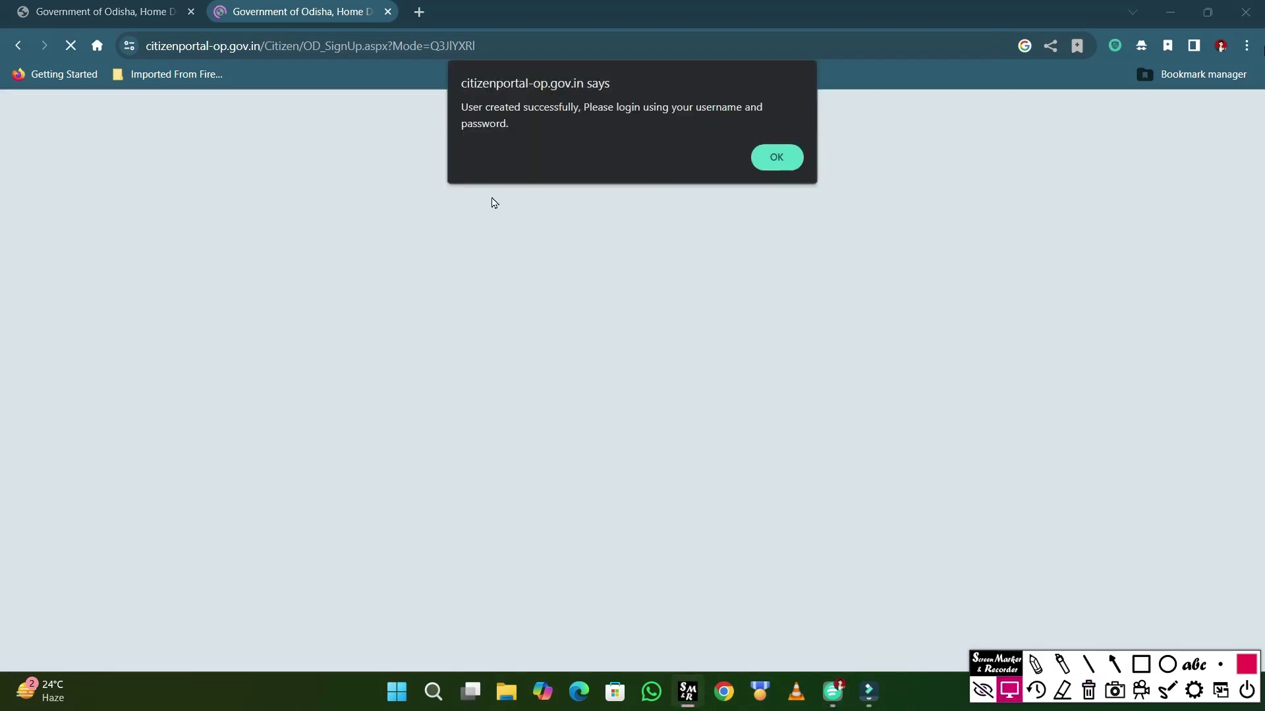
Outline the registration success message with a red rectangle, clear the marking, and dismiss the message
left_click(1140, 665)
left_click_drag(446, 86, 782, 143)
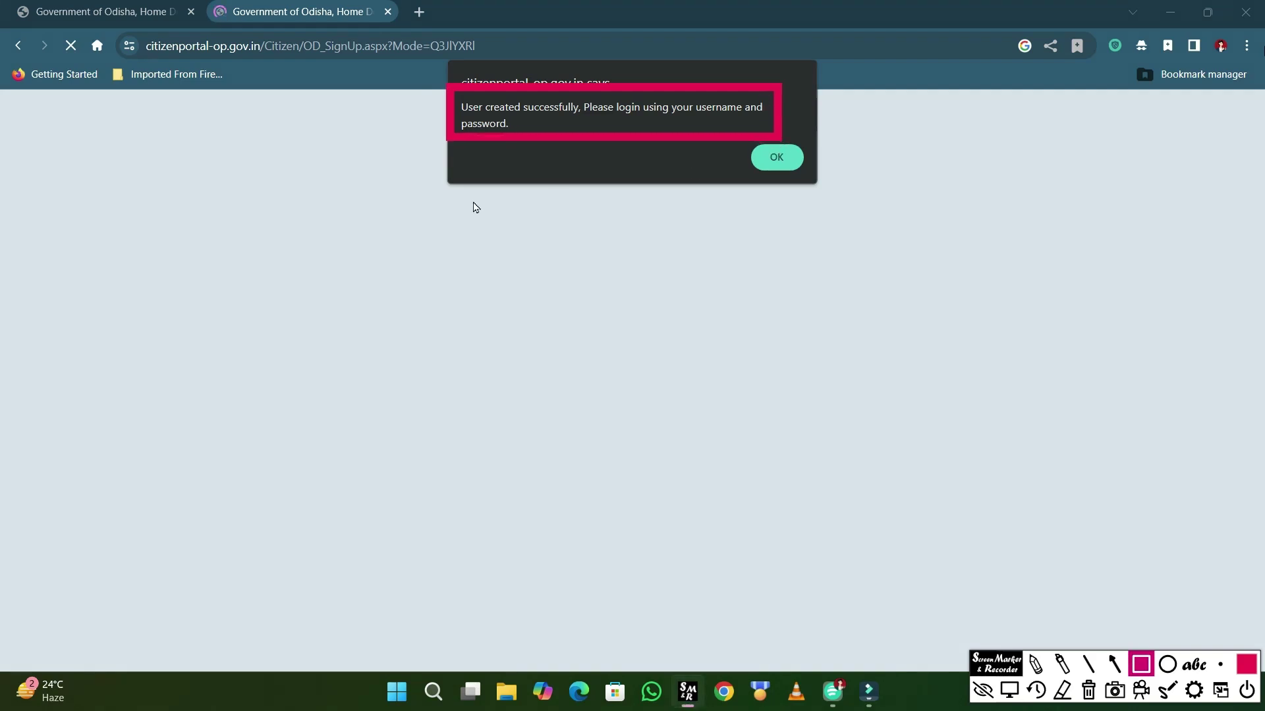
key("Escape")
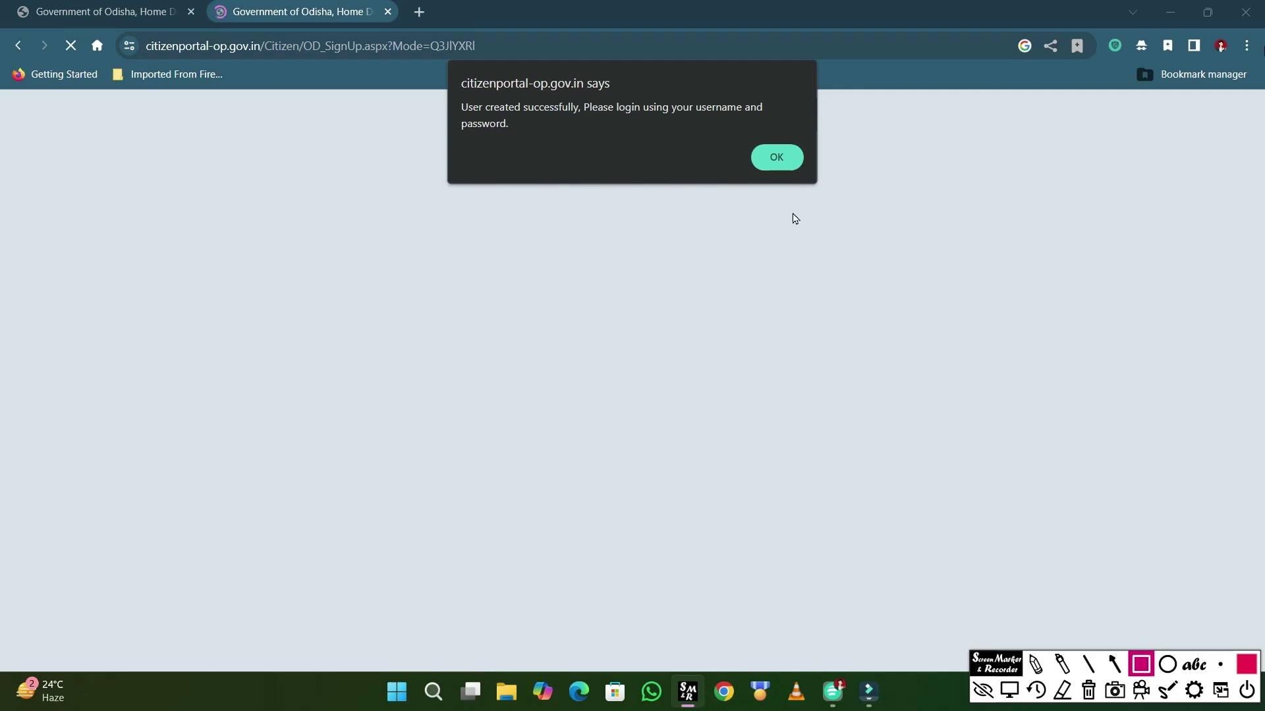
left_click(788, 168)
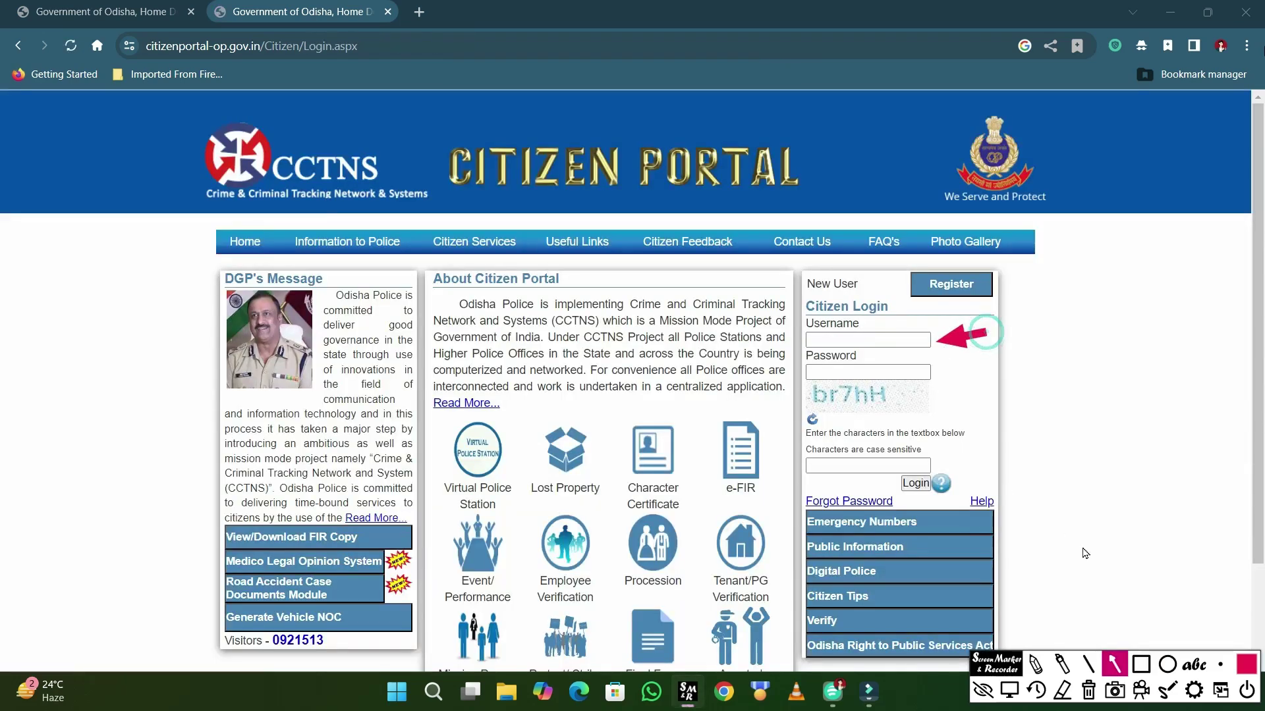
Point red arrows at the Citizen Login's Username, Password, captcha image, captcha text box, Login option and Forgot Password link
left_click_drag(991, 377, 926, 373)
left_click_drag(1008, 408, 933, 413)
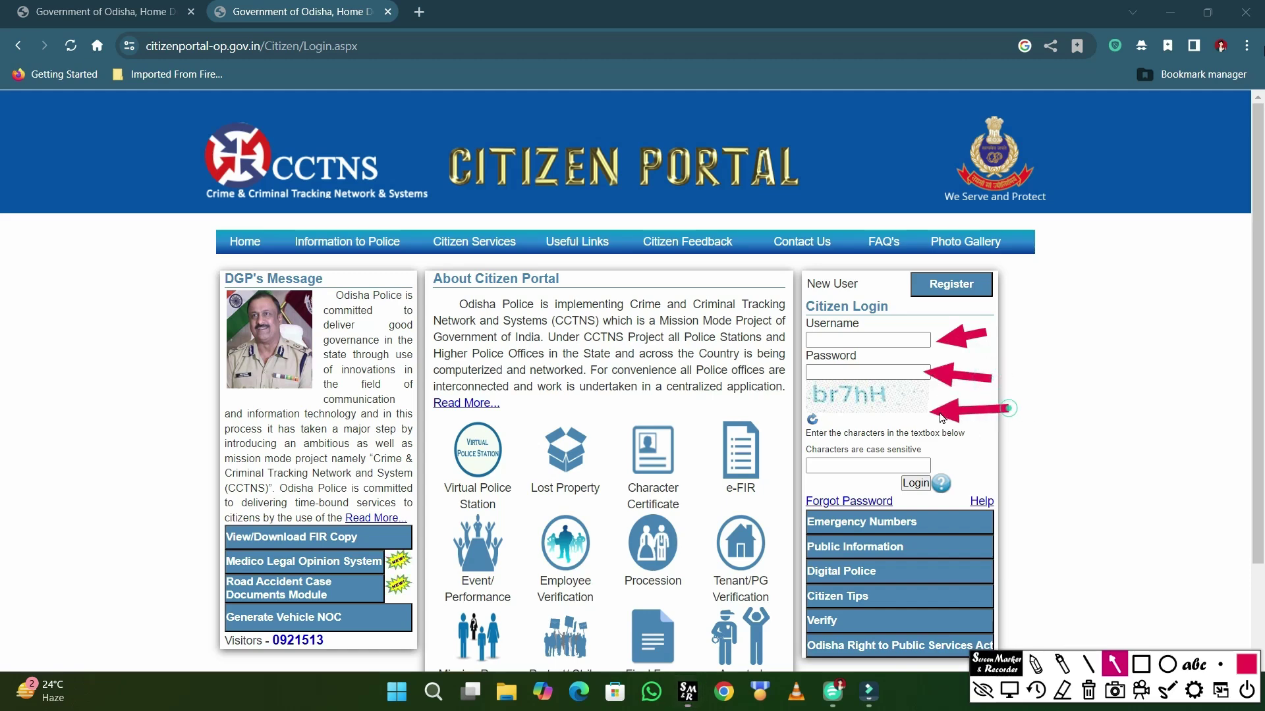
left_click_drag(981, 455, 931, 463)
left_click_drag(953, 513, 926, 497)
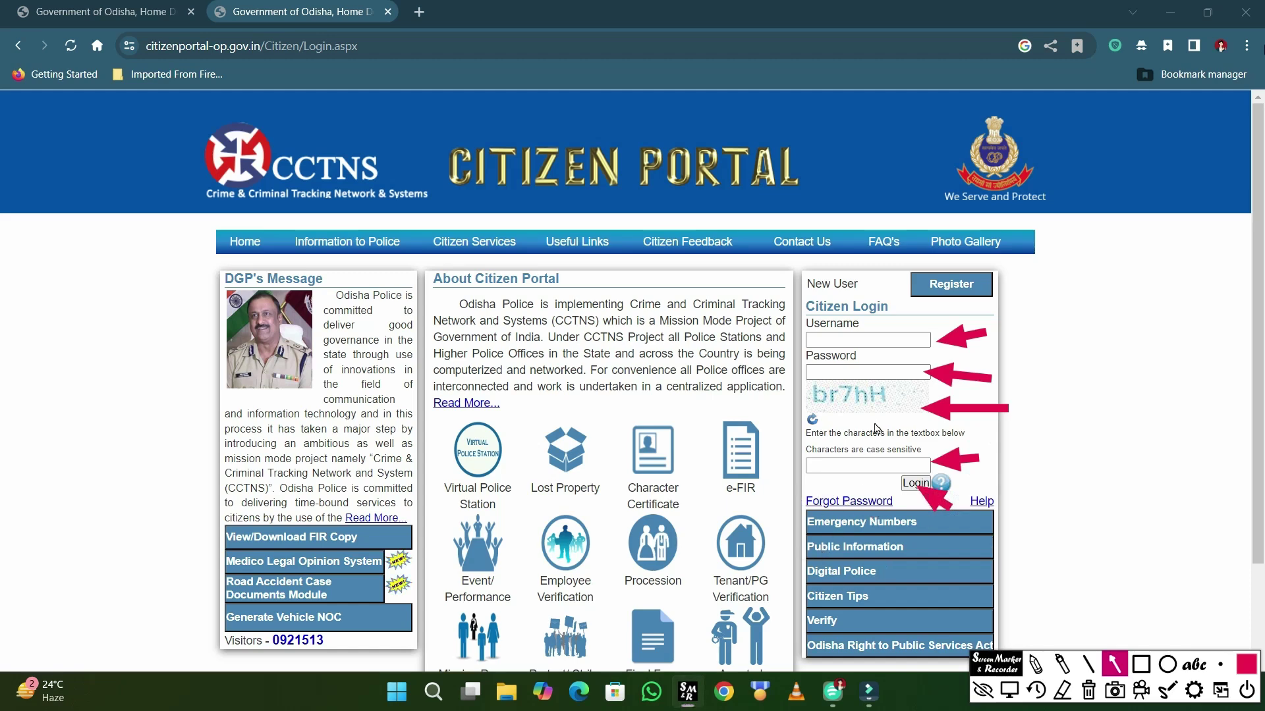
left_click_drag(876, 424, 871, 499)
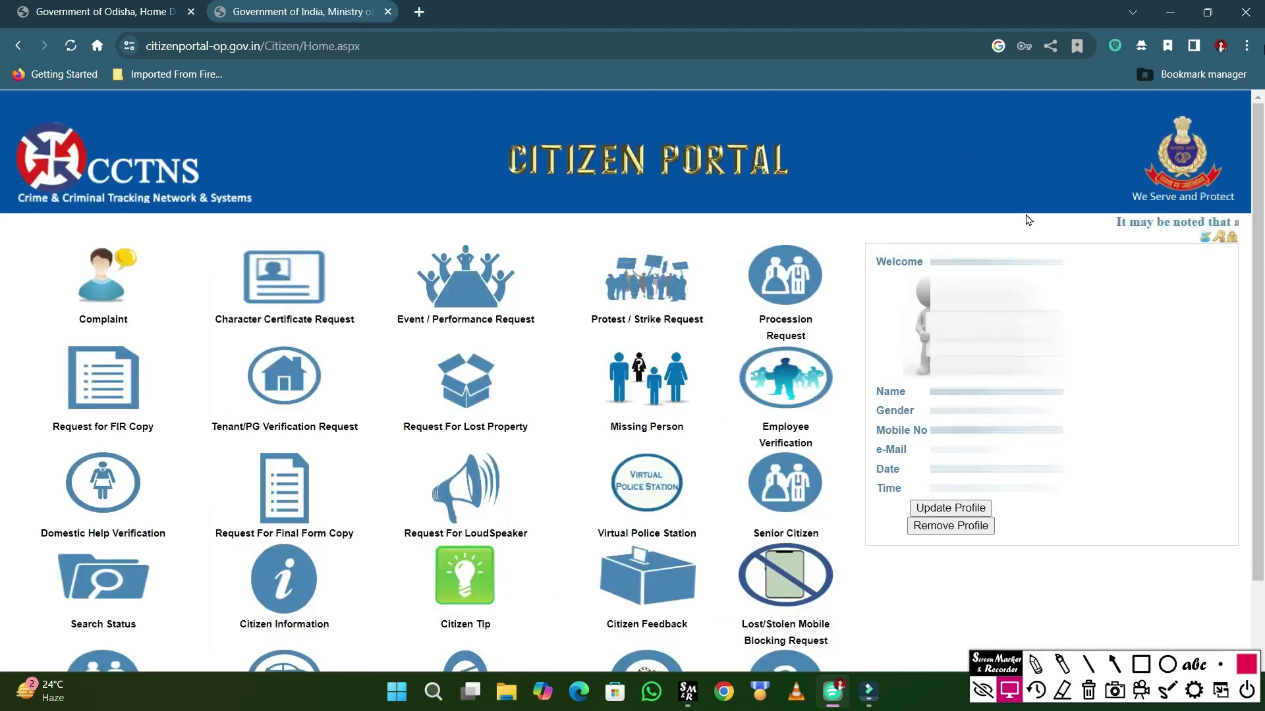
Outline the user profile panel and the Character Certificate Request service with red rectangles, and clear the markings
left_click(1140, 665)
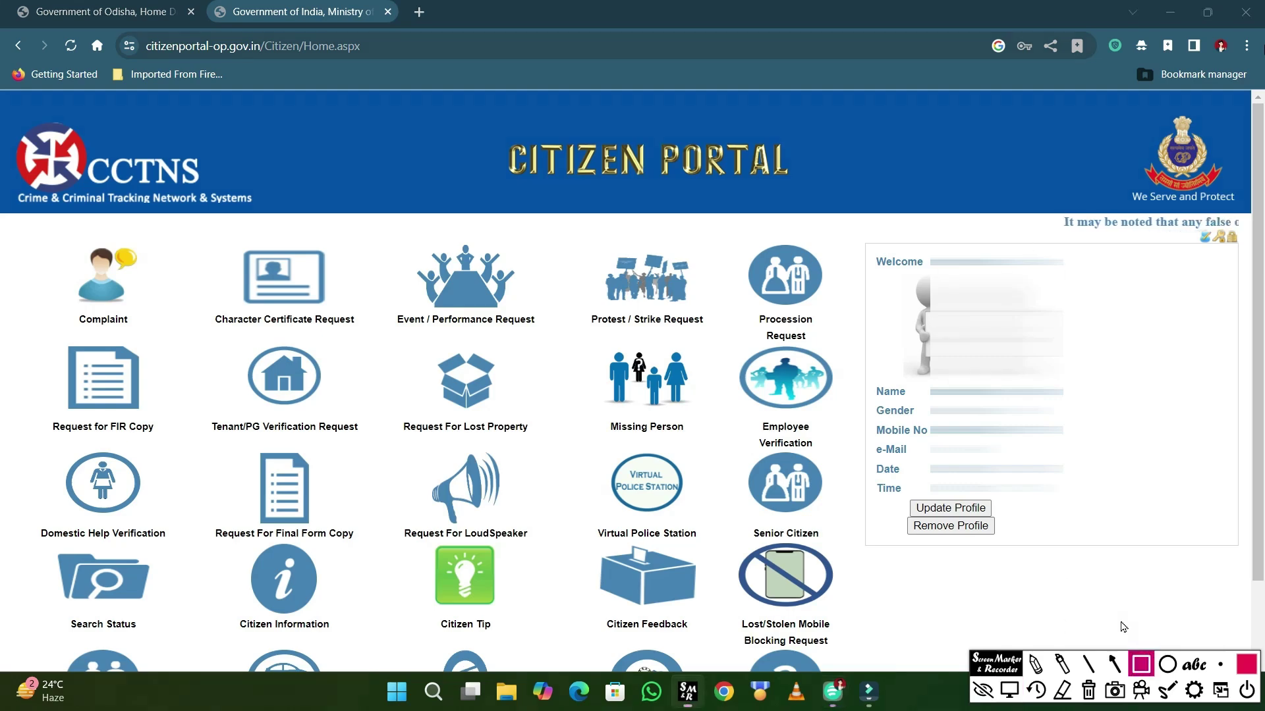
mouse_move(863, 242)
left_mouse_down()
mouse_move(975, 323)
mouse_move(1020, 496)
mouse_move(1061, 559)
mouse_move(1064, 545)
left_mouse_up()
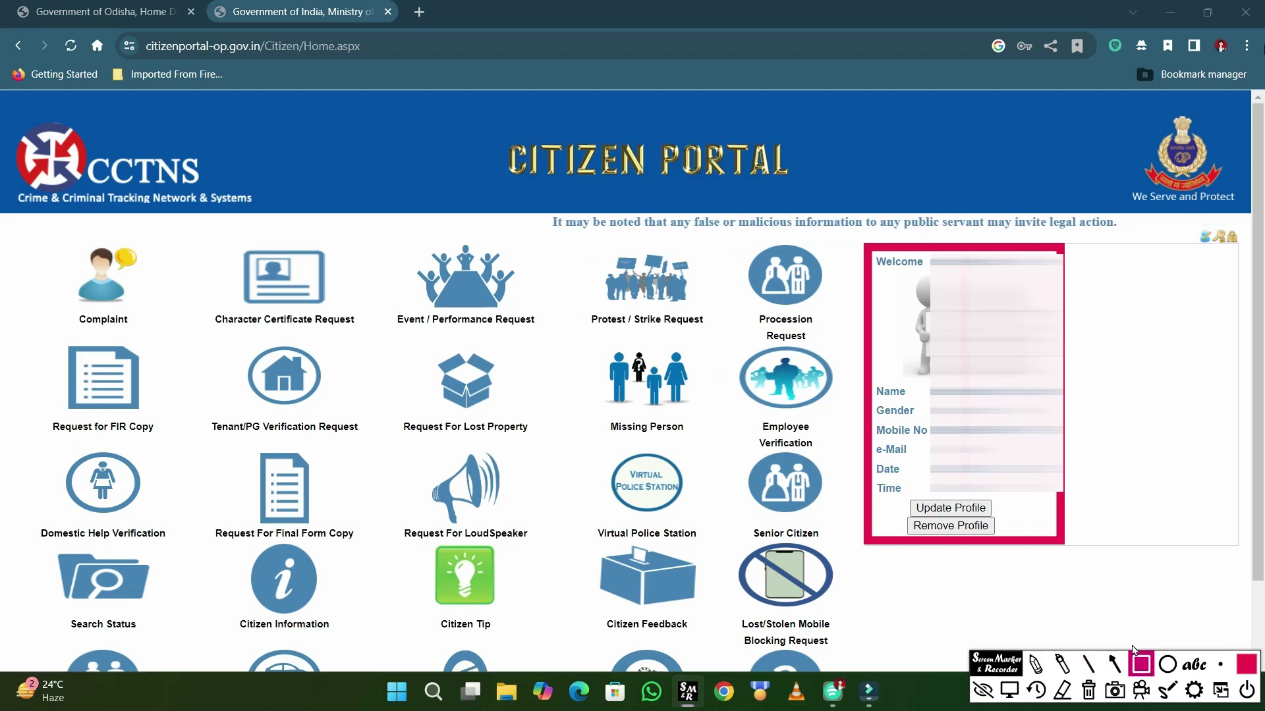
mouse_move(194, 237)
left_mouse_down()
mouse_move(222, 335)
mouse_move(382, 374)
mouse_move(391, 356)
left_mouse_up()
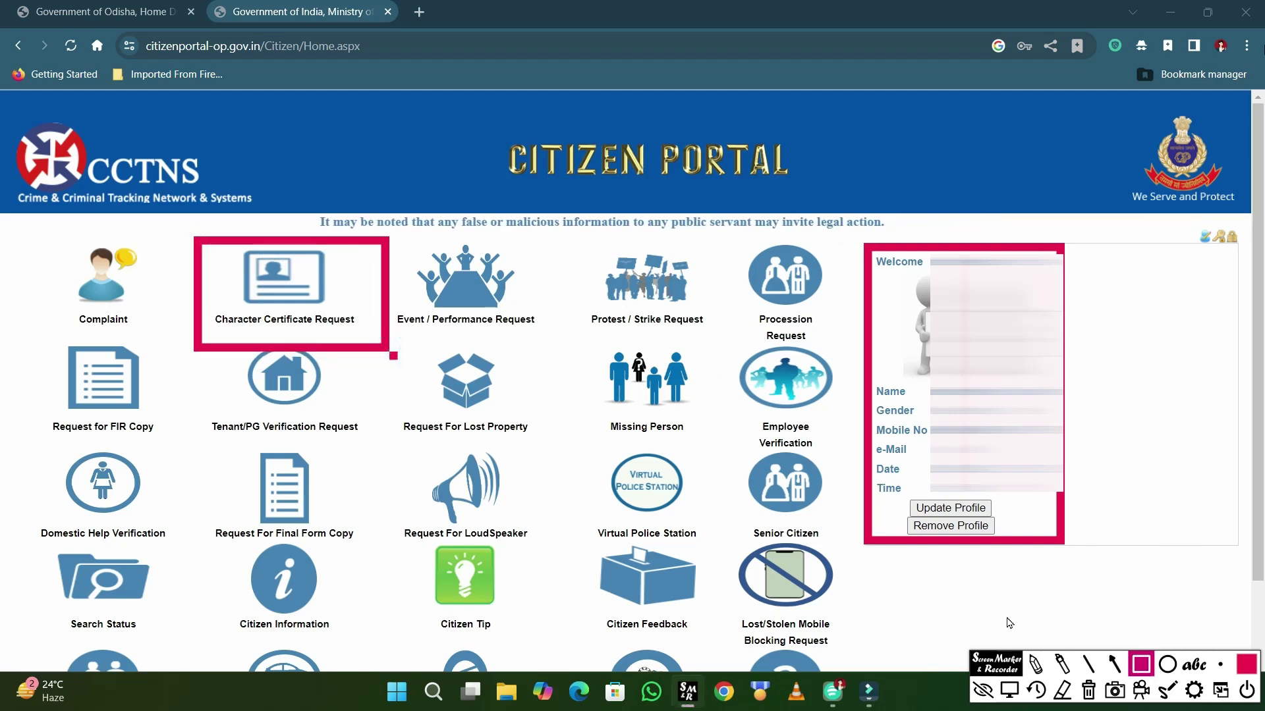
left_click(1088, 690)
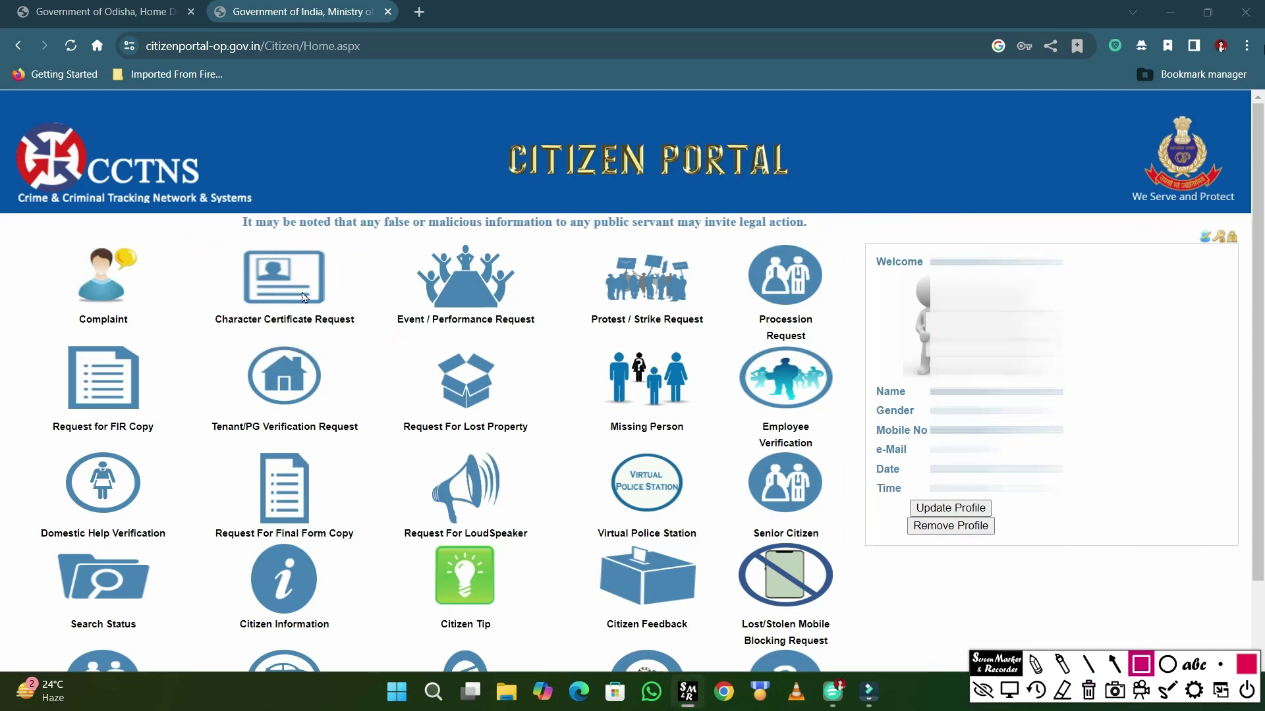
Open the Add Character Certificate Request form from the Character Certificate Request service
left_click(283, 307)
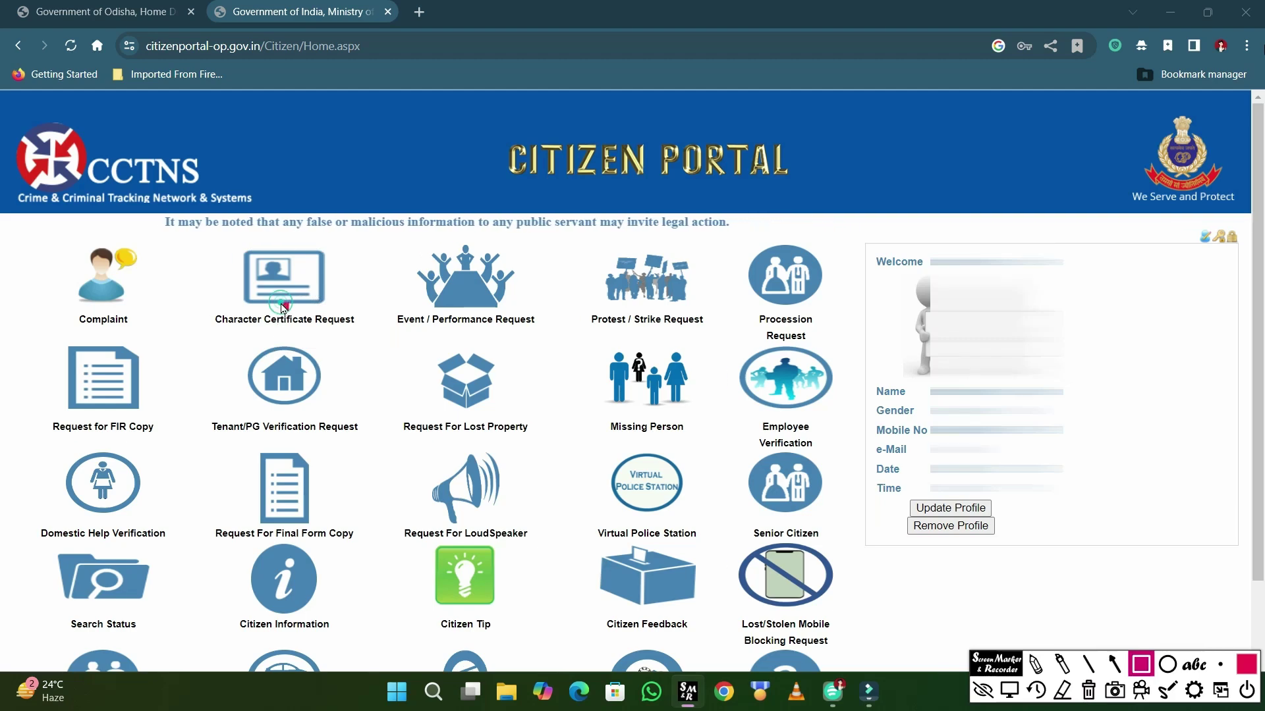
left_click(283, 308)
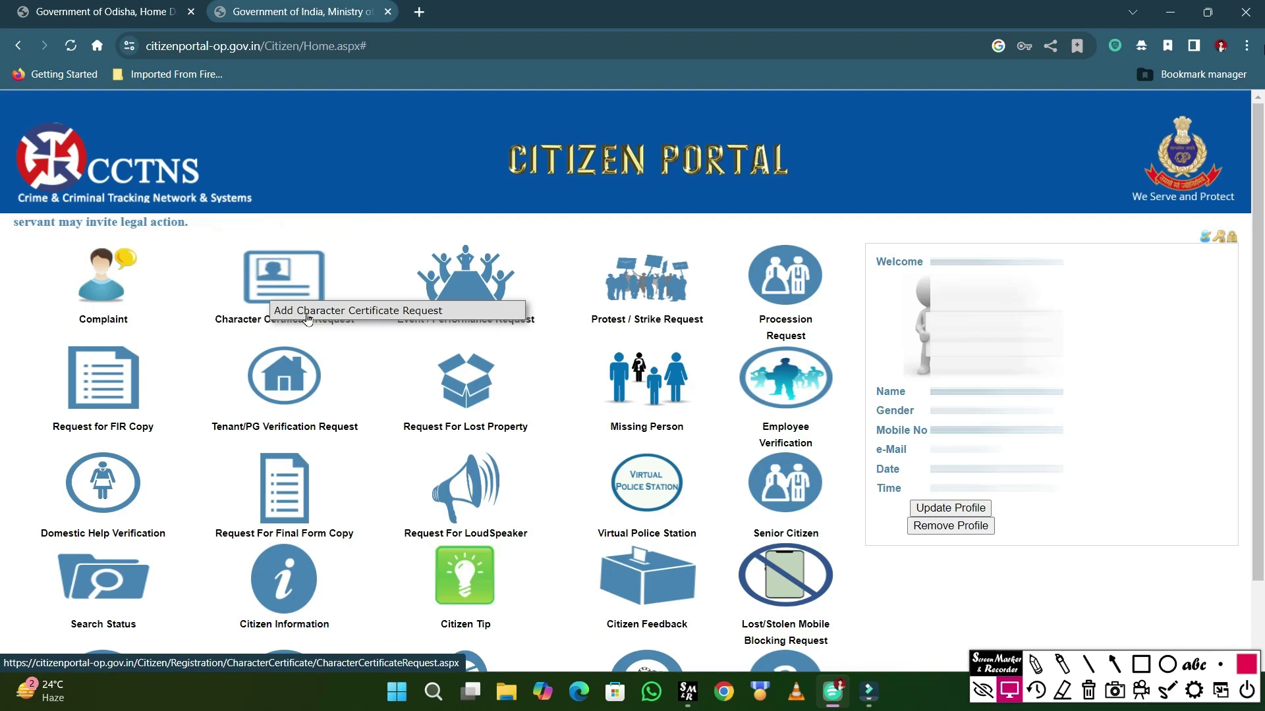
left_click(342, 310)
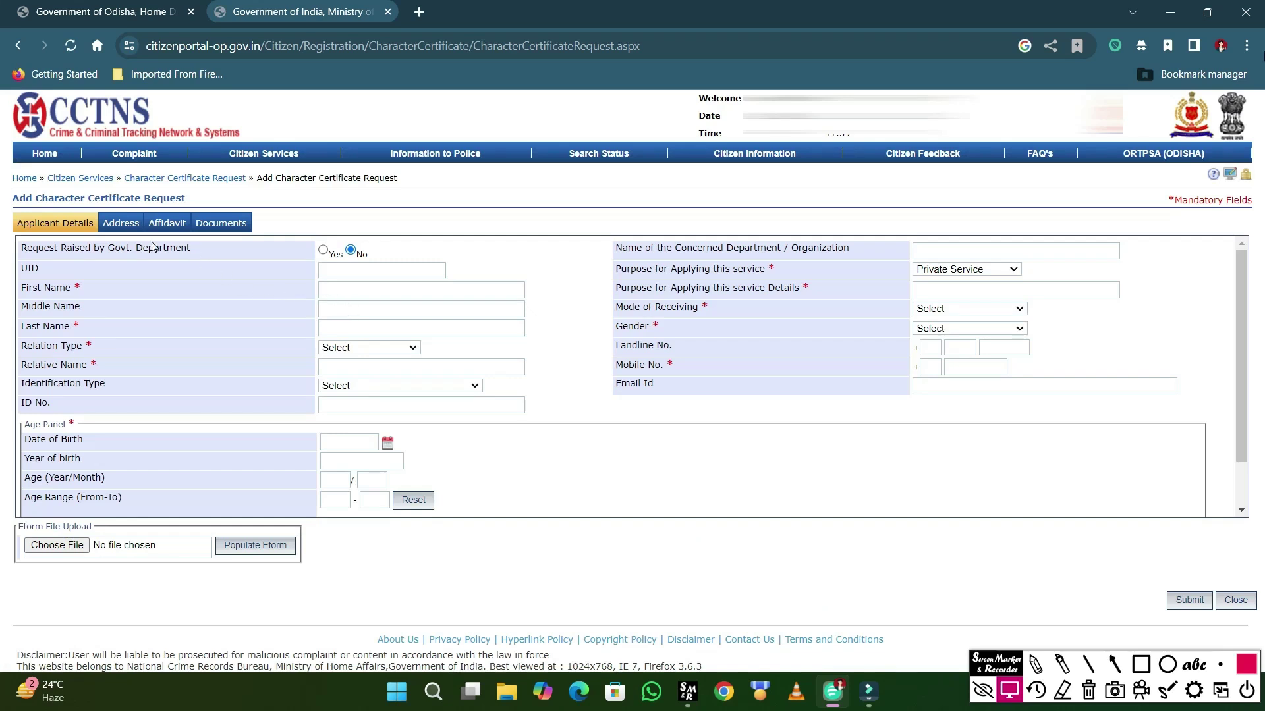
Outline the Applicant Details, Address, Affidavit and Documents headings and both columns of applicant fields in red, and clear the markings
left_click(1140, 669)
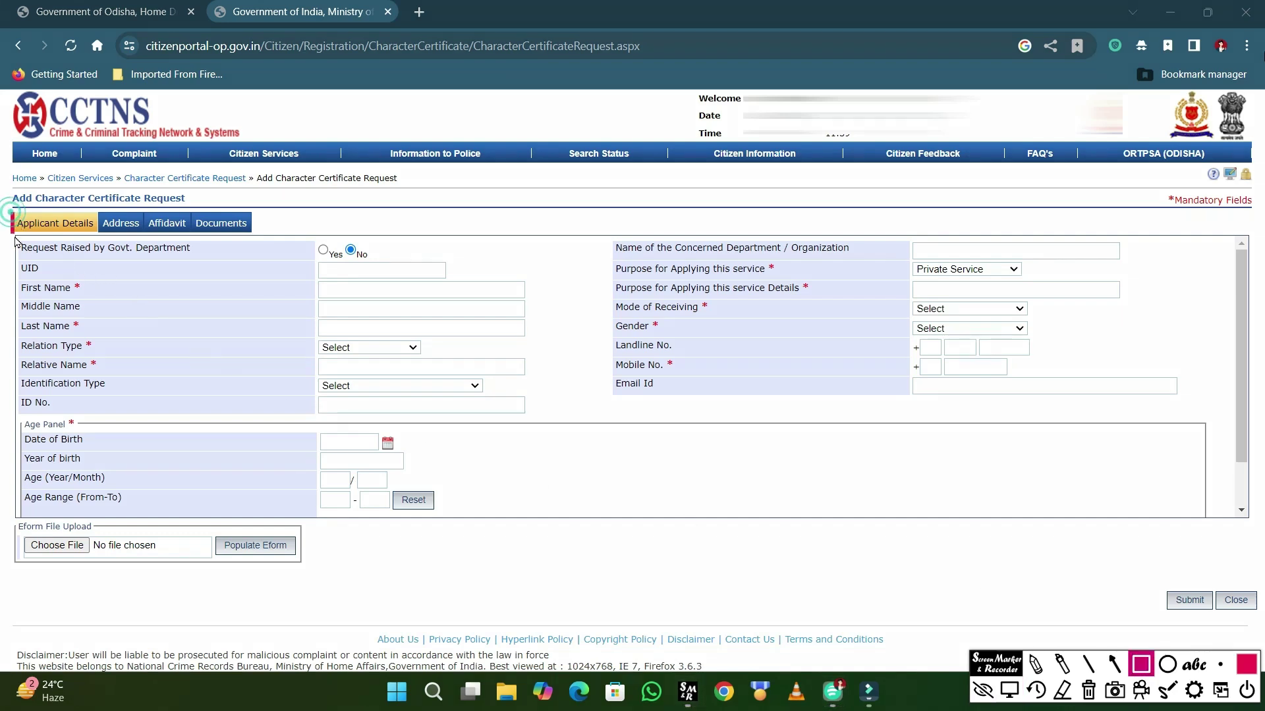
mouse_move(11, 215)
left_mouse_down()
mouse_move(34, 237)
mouse_move(151, 245)
mouse_move(156, 234)
mouse_move(164, 248)
mouse_move(200, 251)
left_mouse_up()
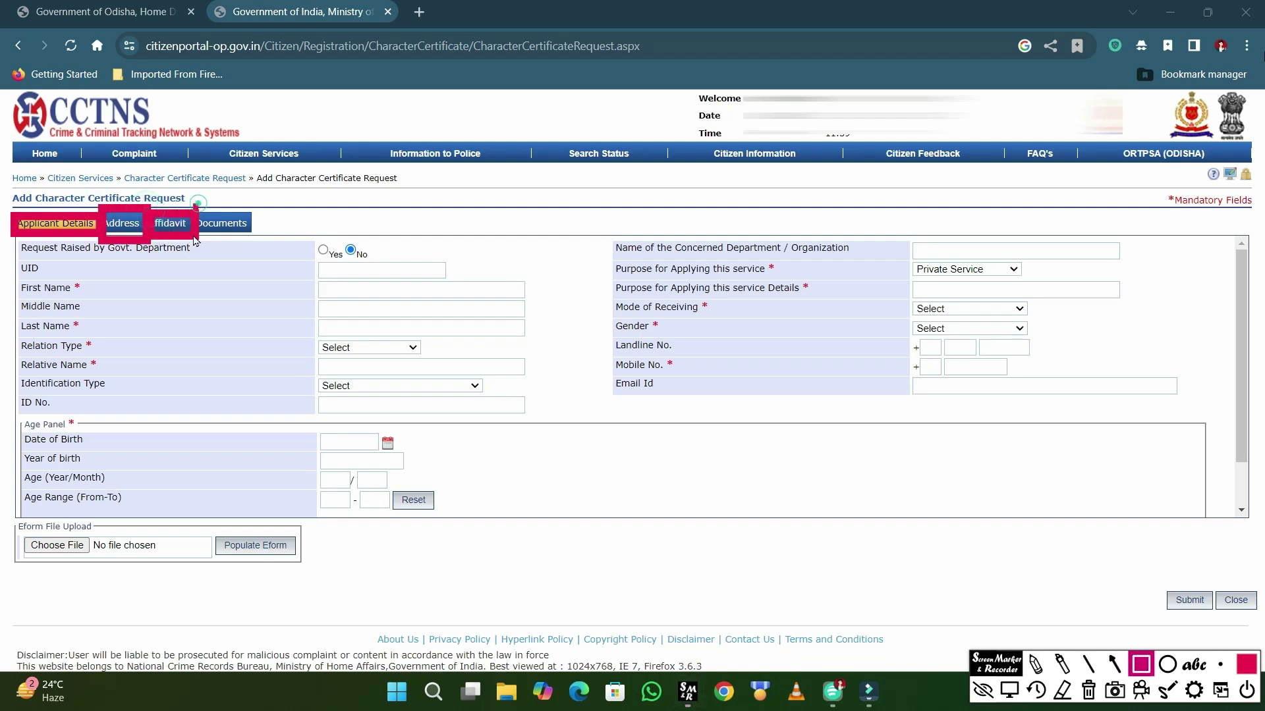
left_click_drag(198, 205, 264, 247)
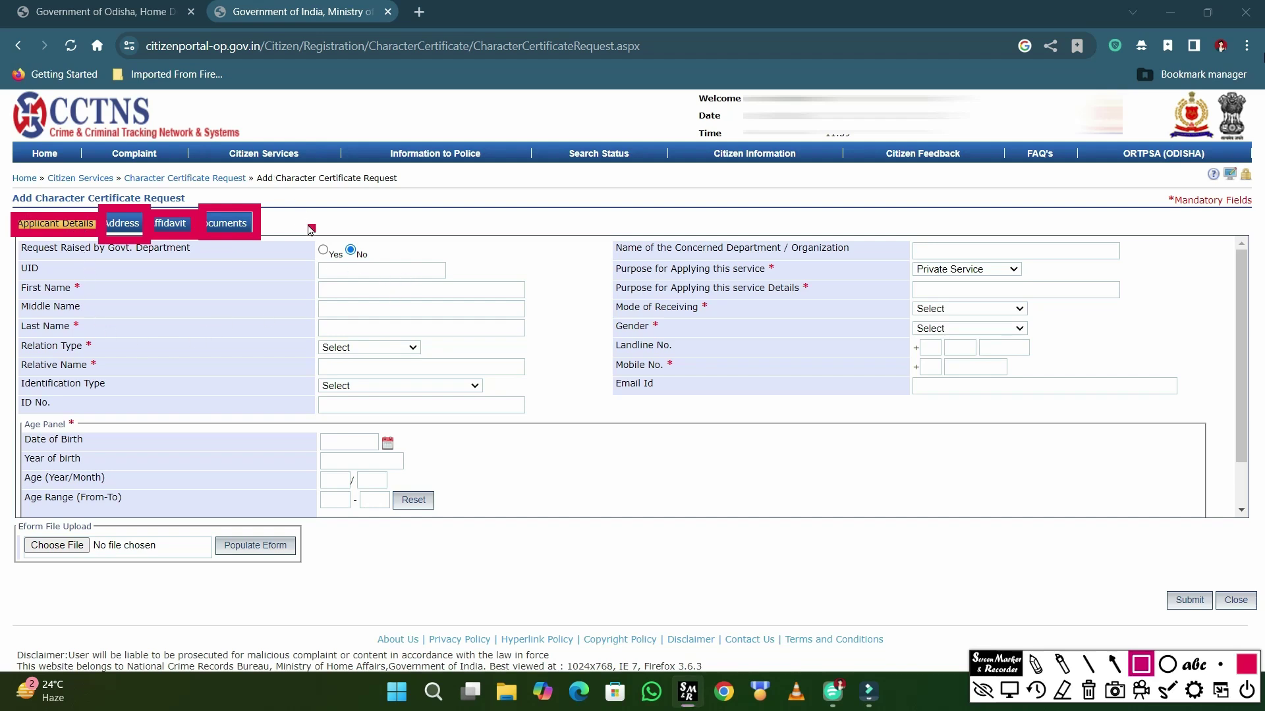
mouse_move(310, 227)
left_mouse_down()
mouse_move(395, 352)
mouse_move(573, 530)
left_mouse_up()
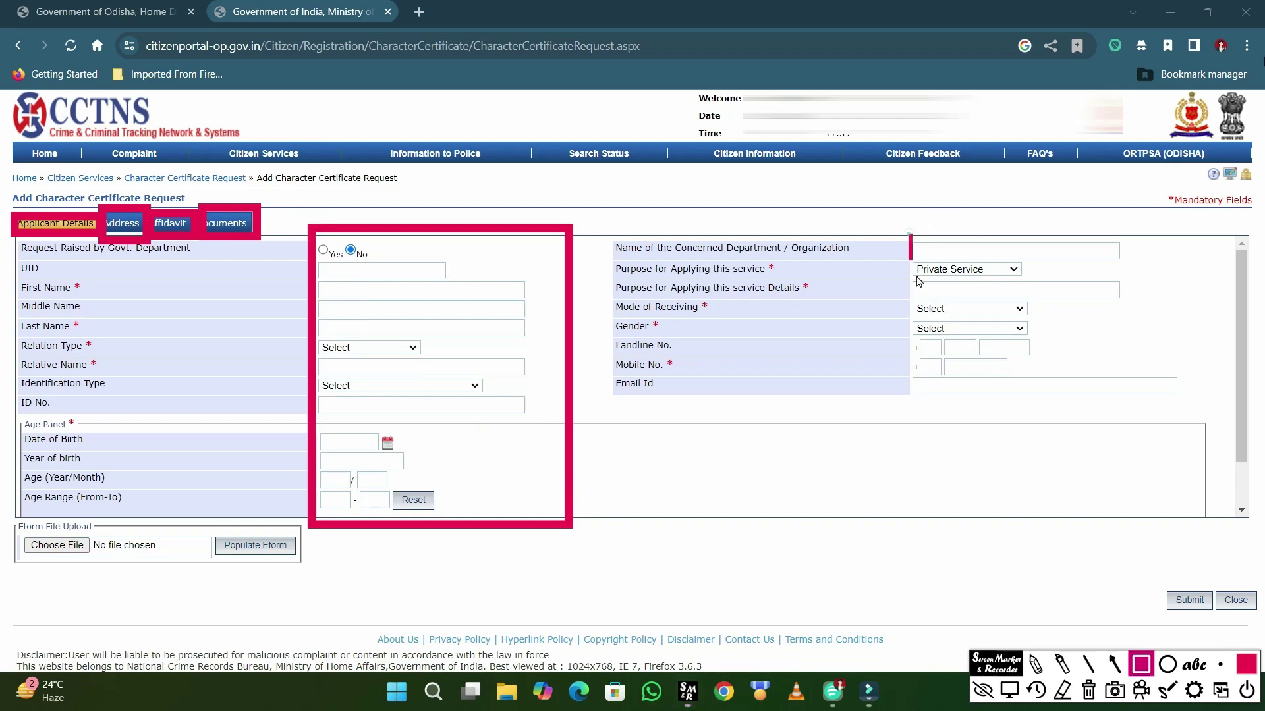
mouse_move(911, 235)
left_mouse_down()
mouse_move(994, 404)
mouse_move(1146, 419)
left_mouse_up()
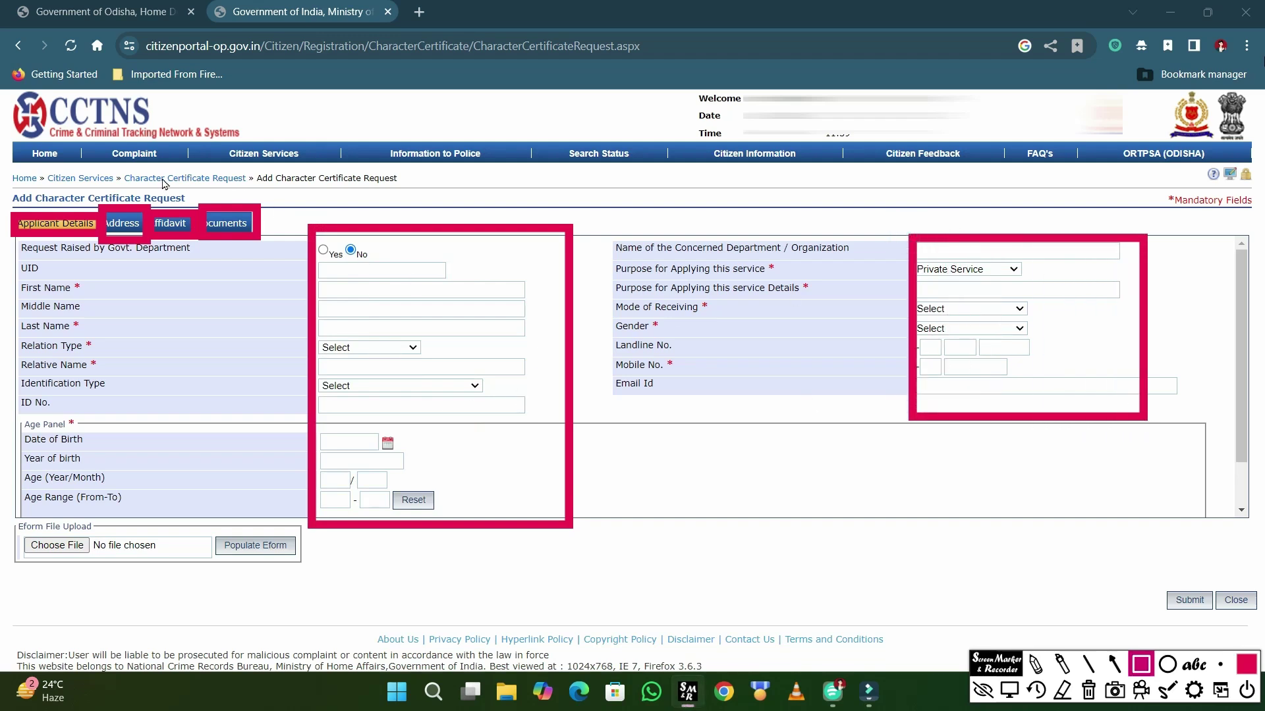
left_click(1062, 690)
left_click(122, 225)
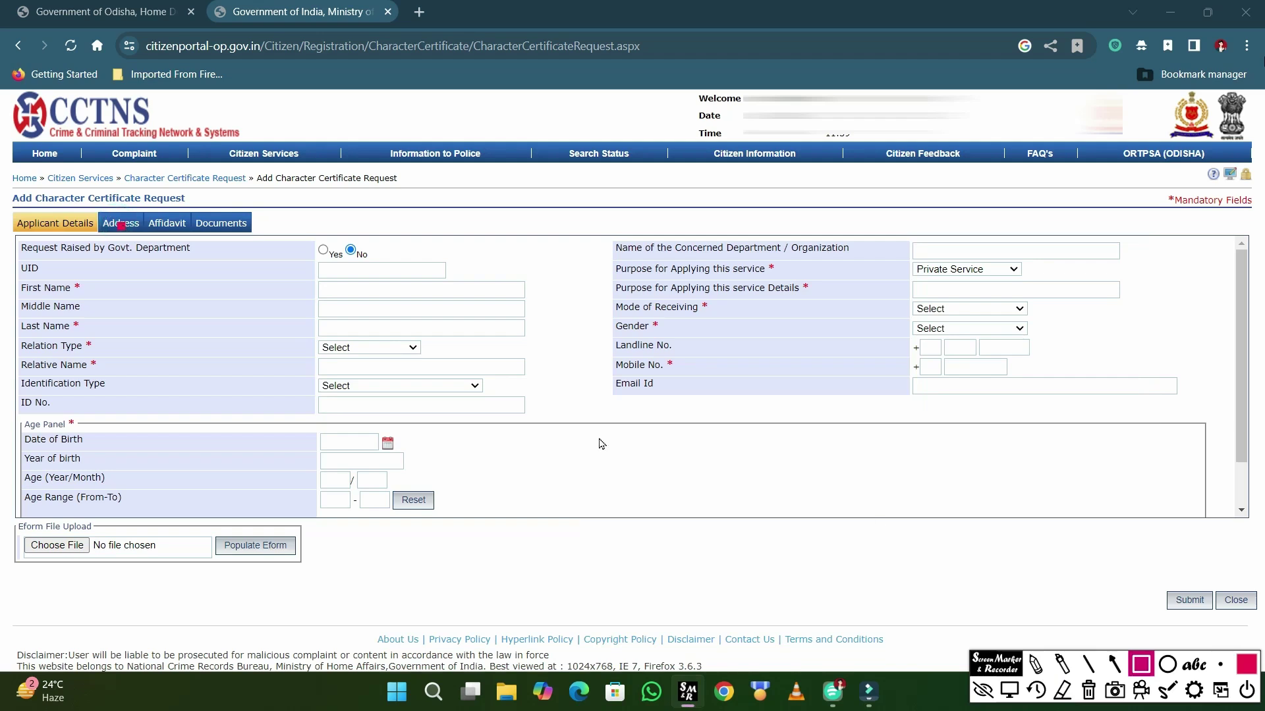
left_click(1088, 690)
Go through the form's Address, Affidavit and Documents sections to show their fields and upload options
left_click(1009, 690)
left_click(126, 224)
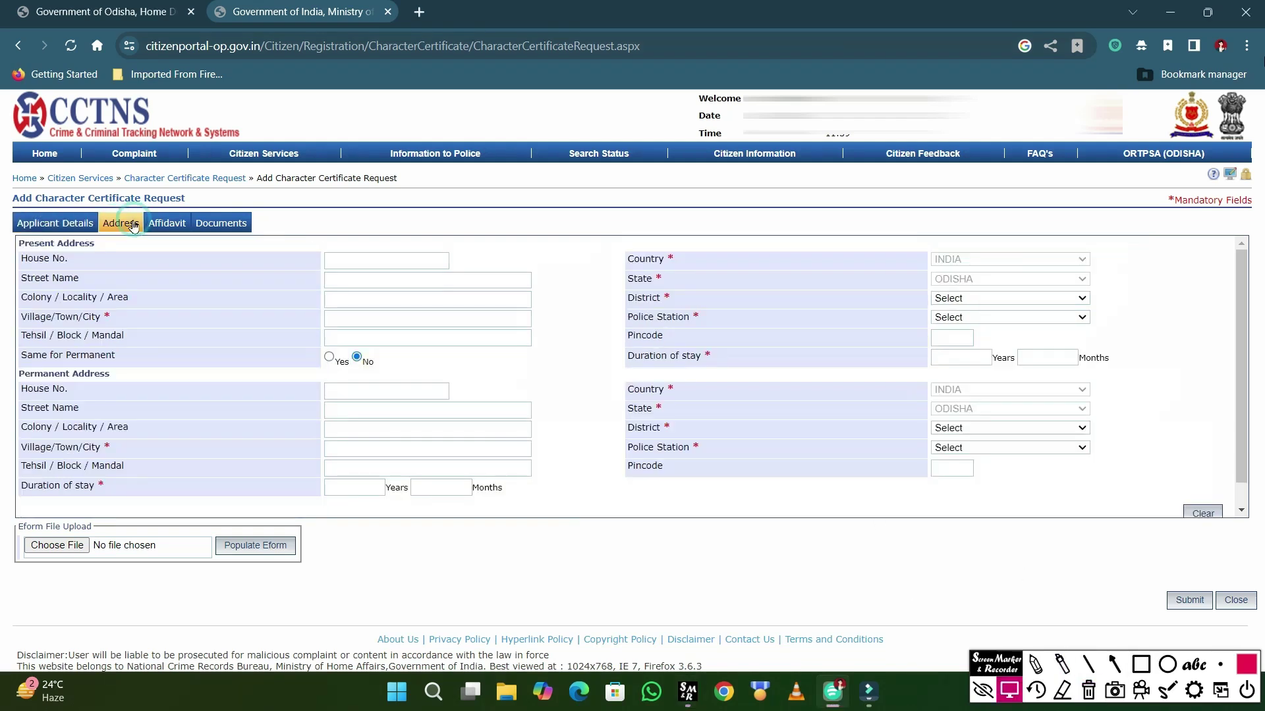
left_click(175, 223)
left_click(222, 226)
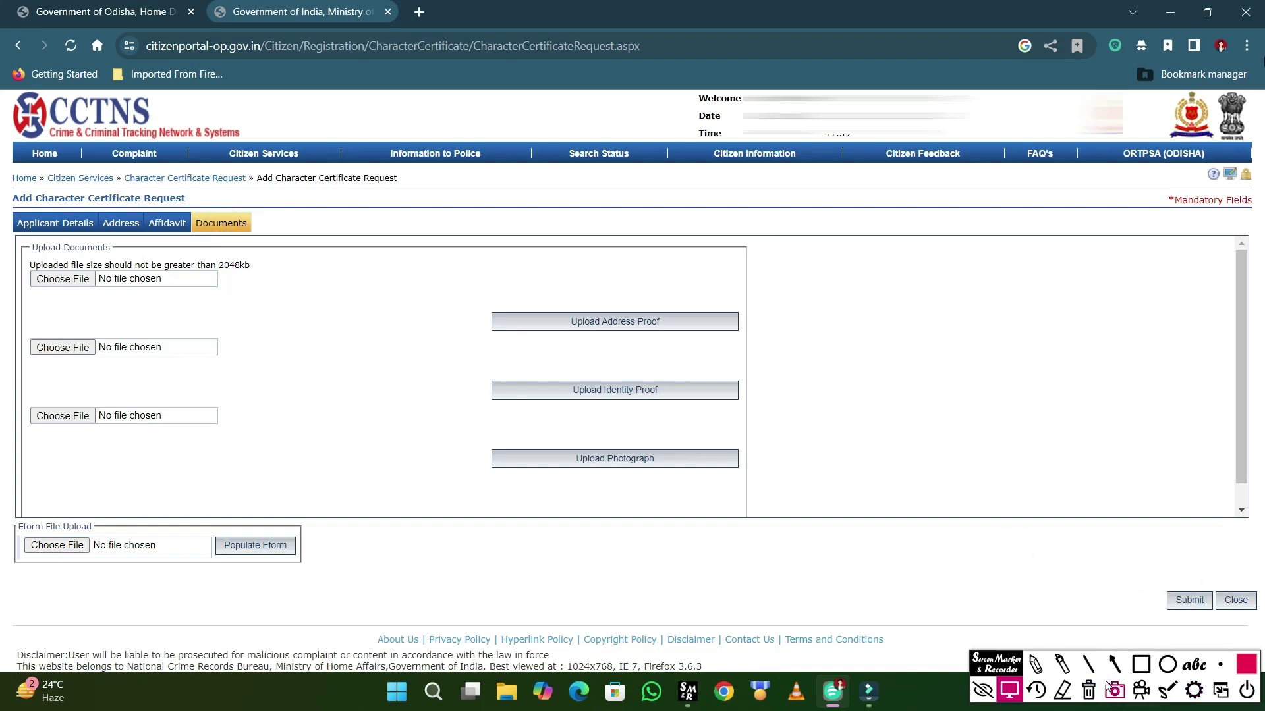
Point a red arrow at the form's Submit option, clear it, and leave the marking mode
left_click(1114, 663)
left_click_drag(1189, 499, 1188, 586)
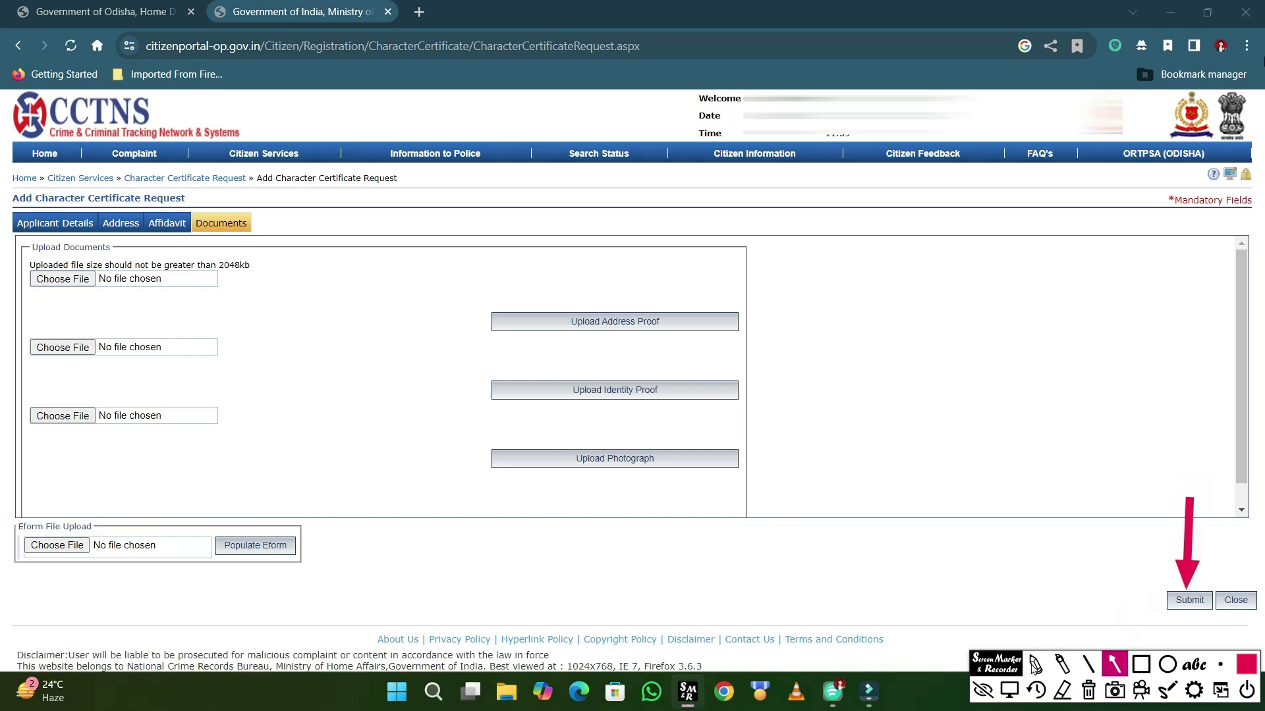
left_click(1088, 692)
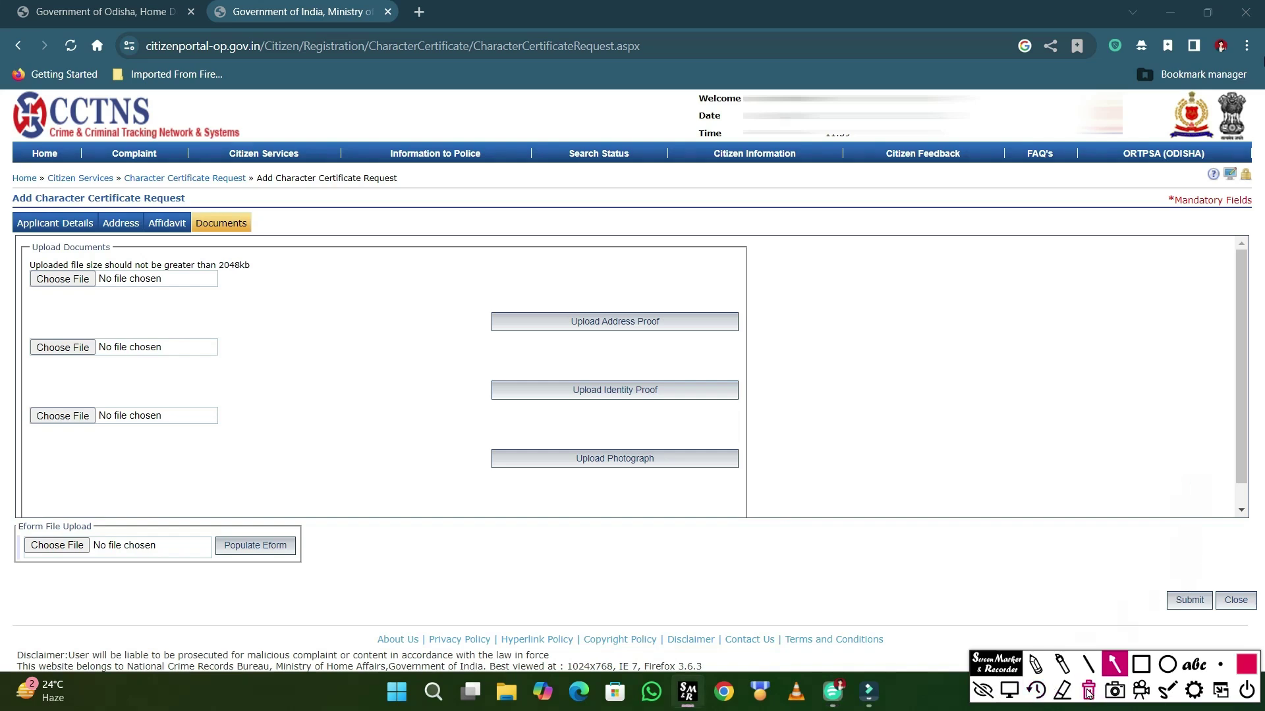
left_click(1009, 690)
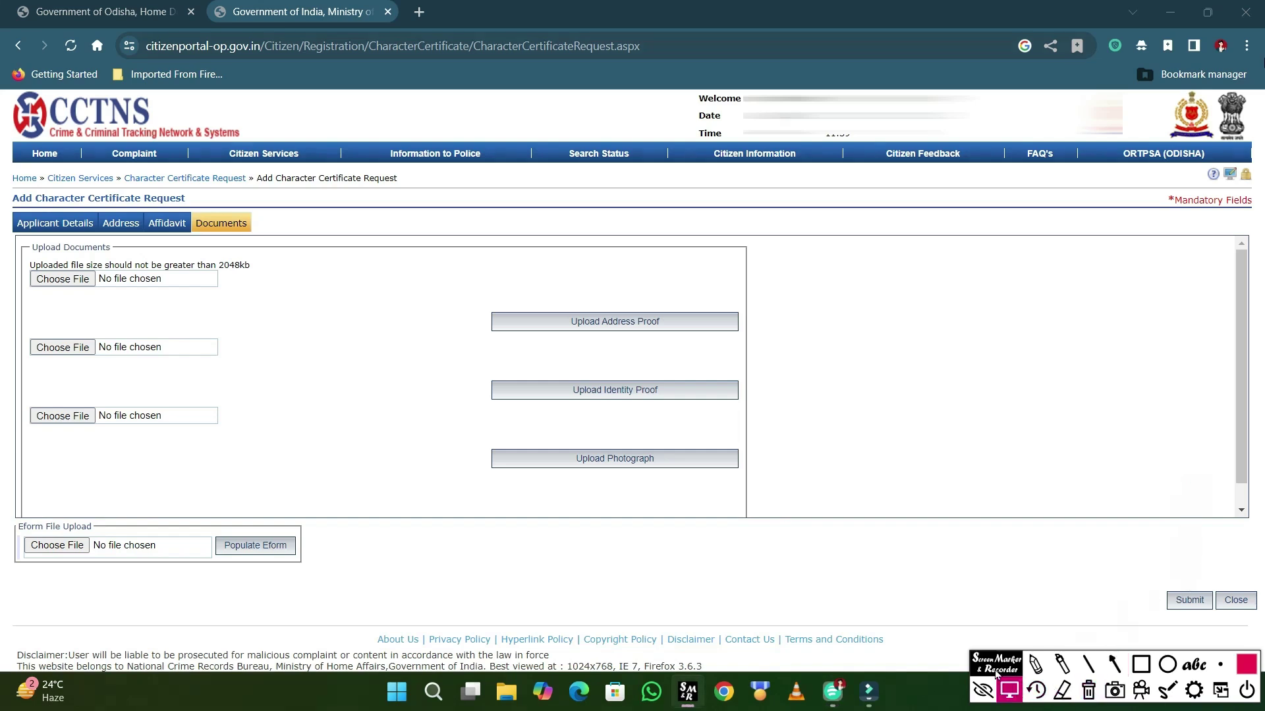
Return to Applicant Details, point red arrows at the mandatory marks of First Name, Last Name, Relation Type and Relative Name, and clear them
left_click(52, 227)
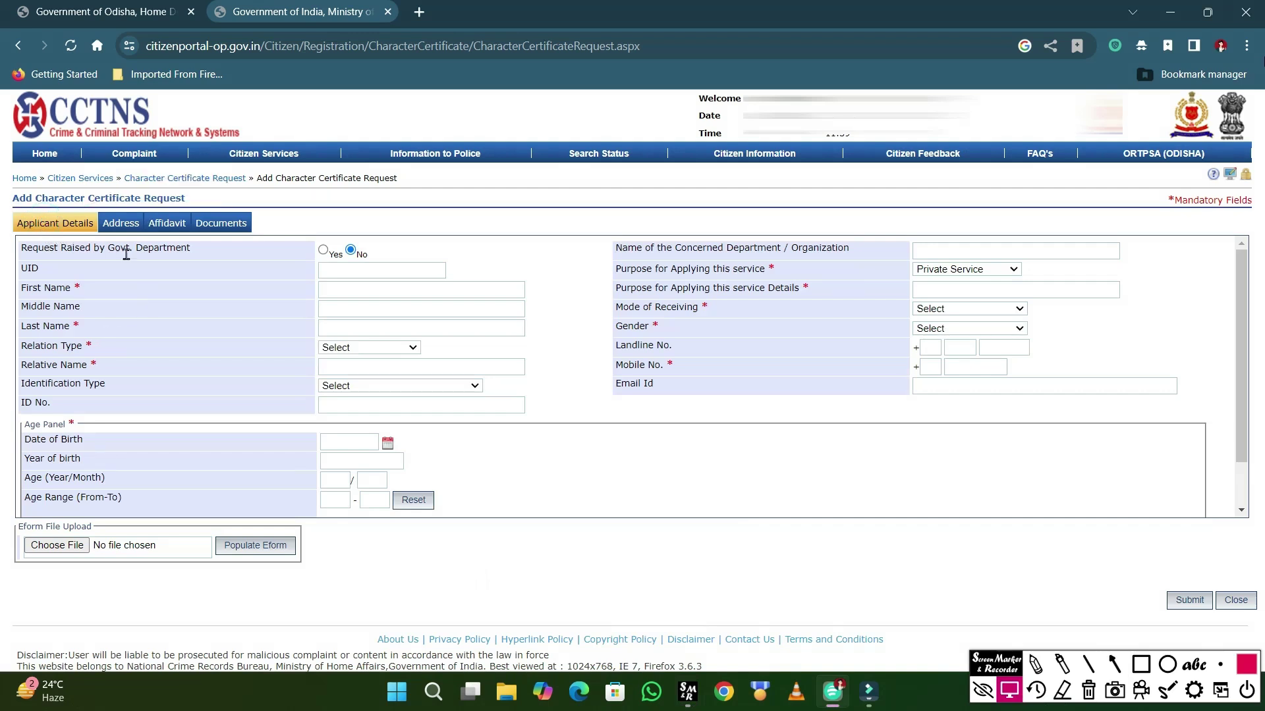
left_click(1114, 664)
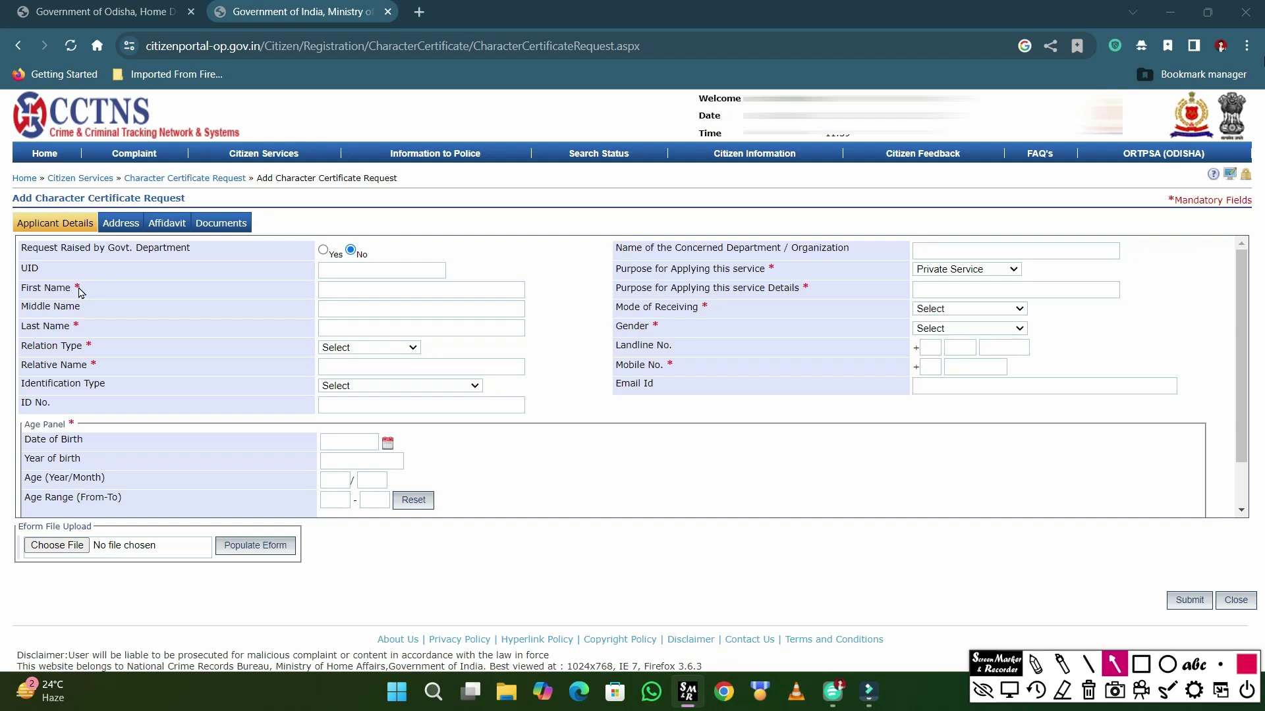
mouse_move(108, 266)
left_mouse_down()
mouse_move(80, 285)
mouse_move(96, 365)
left_mouse_up()
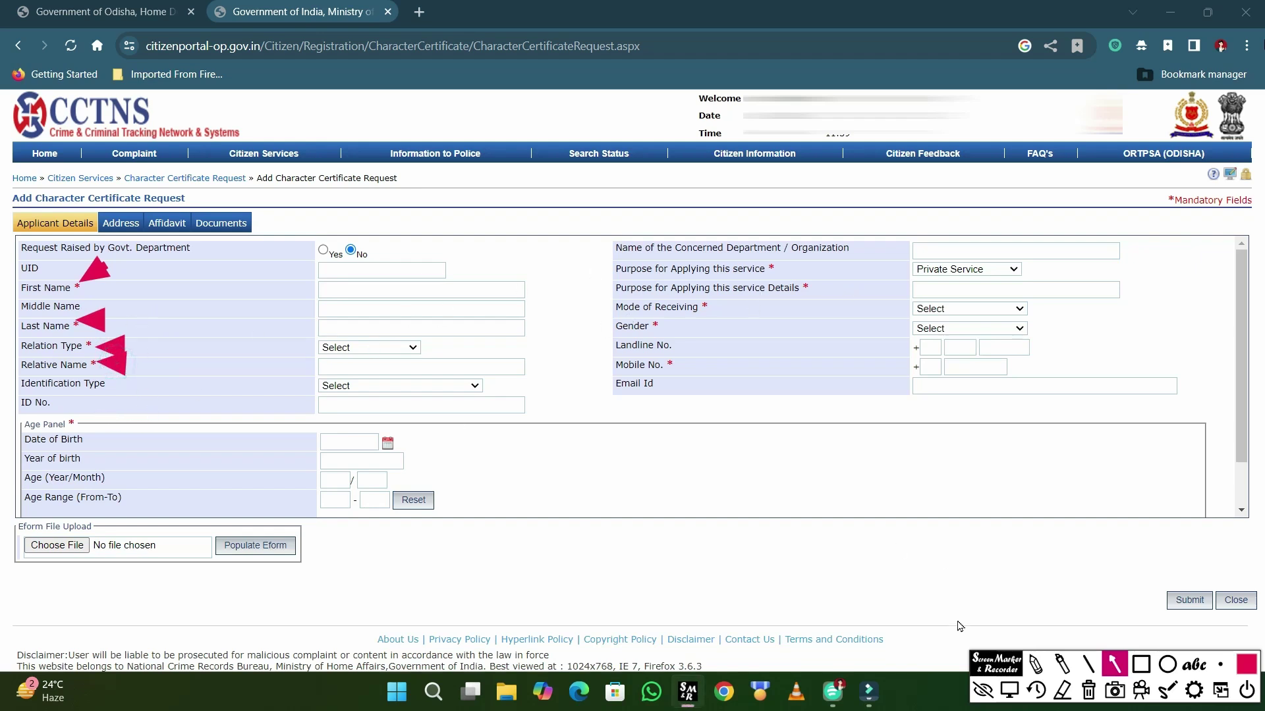
left_click(1088, 690)
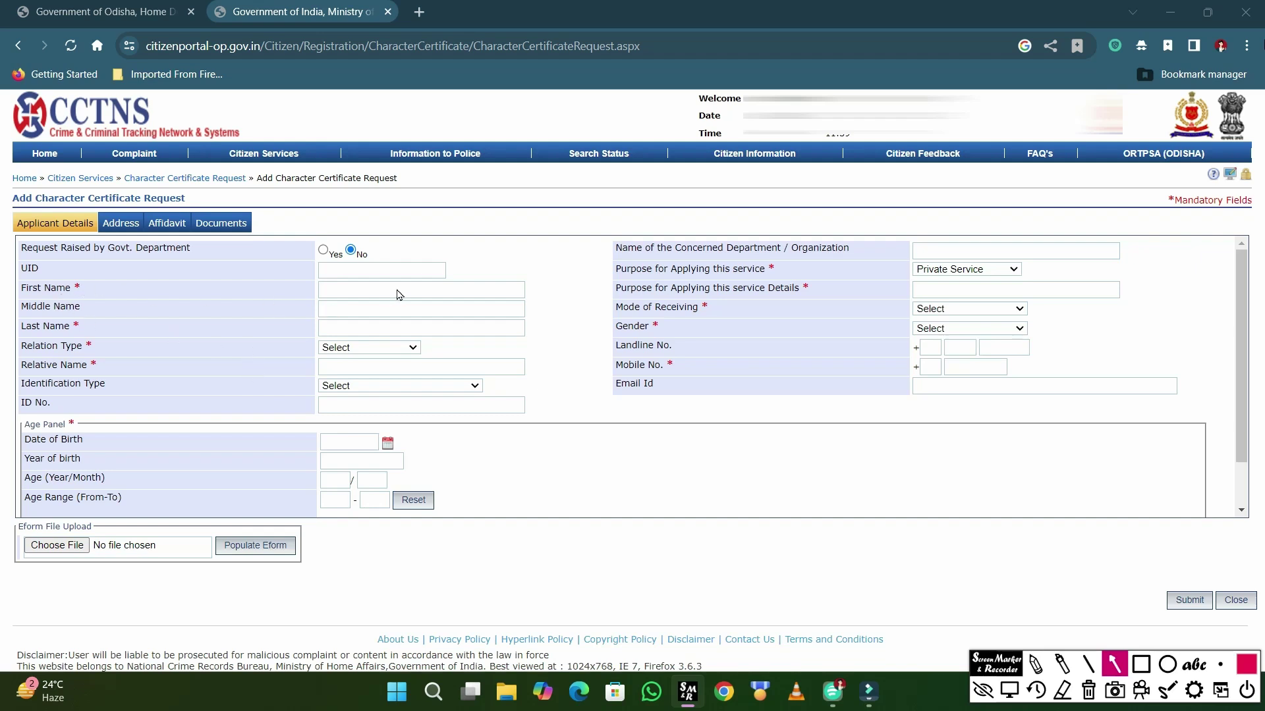
Point red arrows at the First Name, Middle Name and Last Name fields, and view the Relation Type choices
left_click_drag(539, 254, 495, 284)
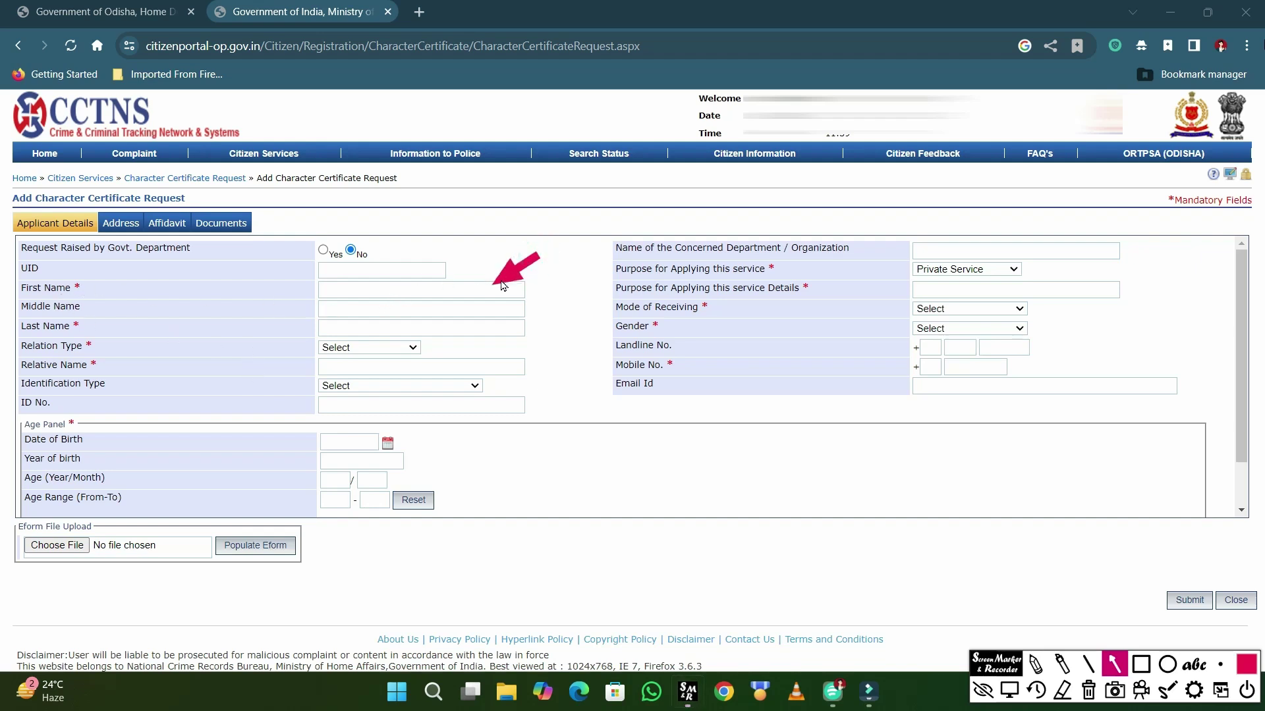
left_click_drag(570, 318, 530, 317)
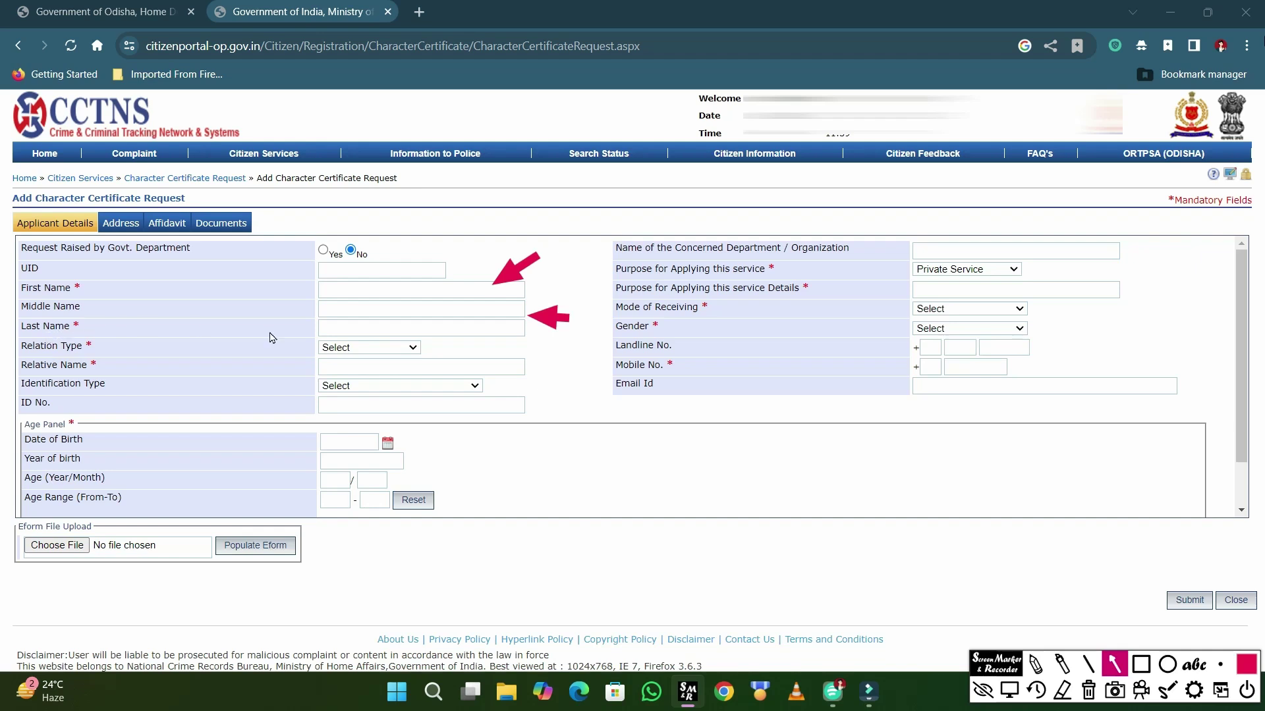
left_click_drag(579, 364, 531, 334)
left_click(348, 348)
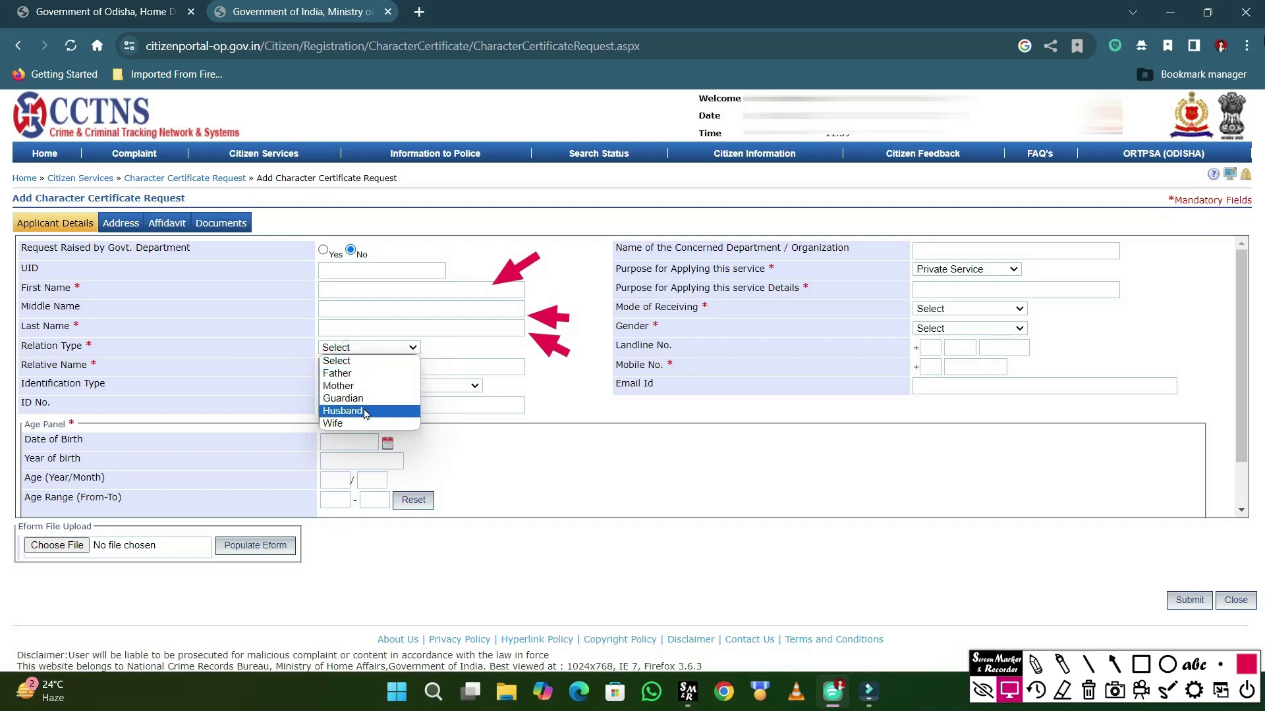
left_click(491, 455)
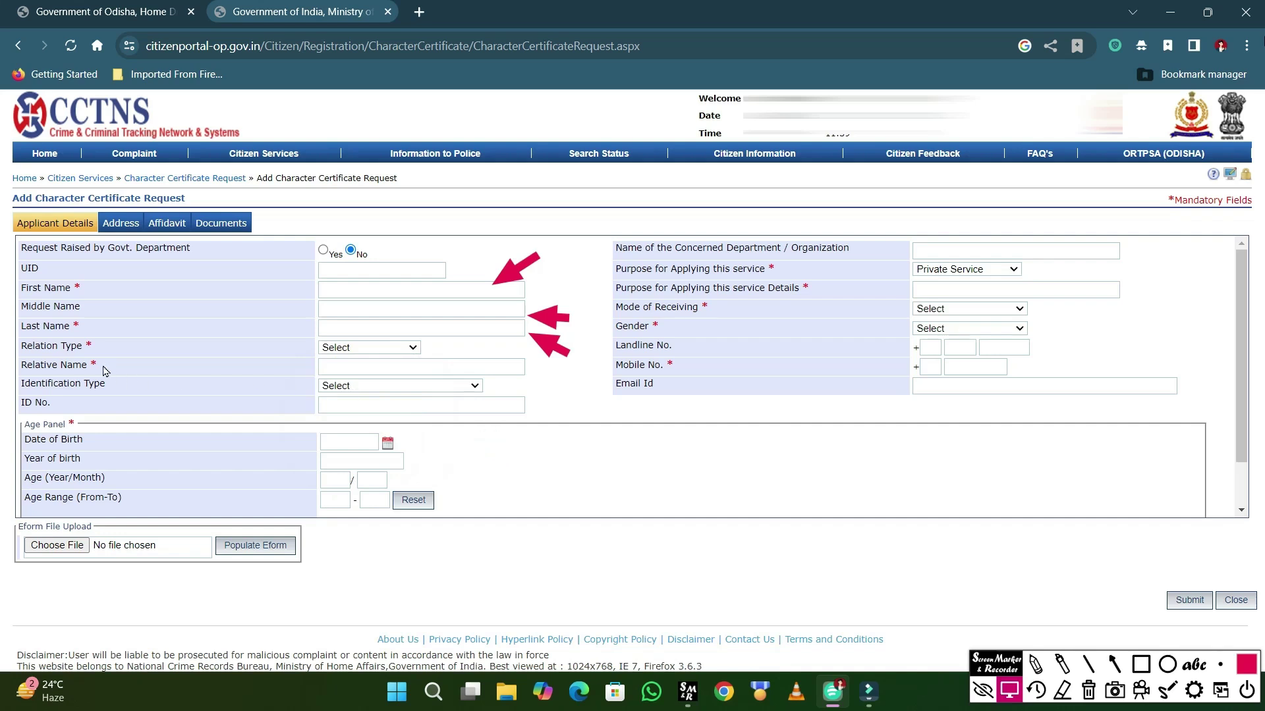
View the Relation Type and Identification Type choices, point a red arrow at the ID No. field, and clear the arrows
left_click(361, 349)
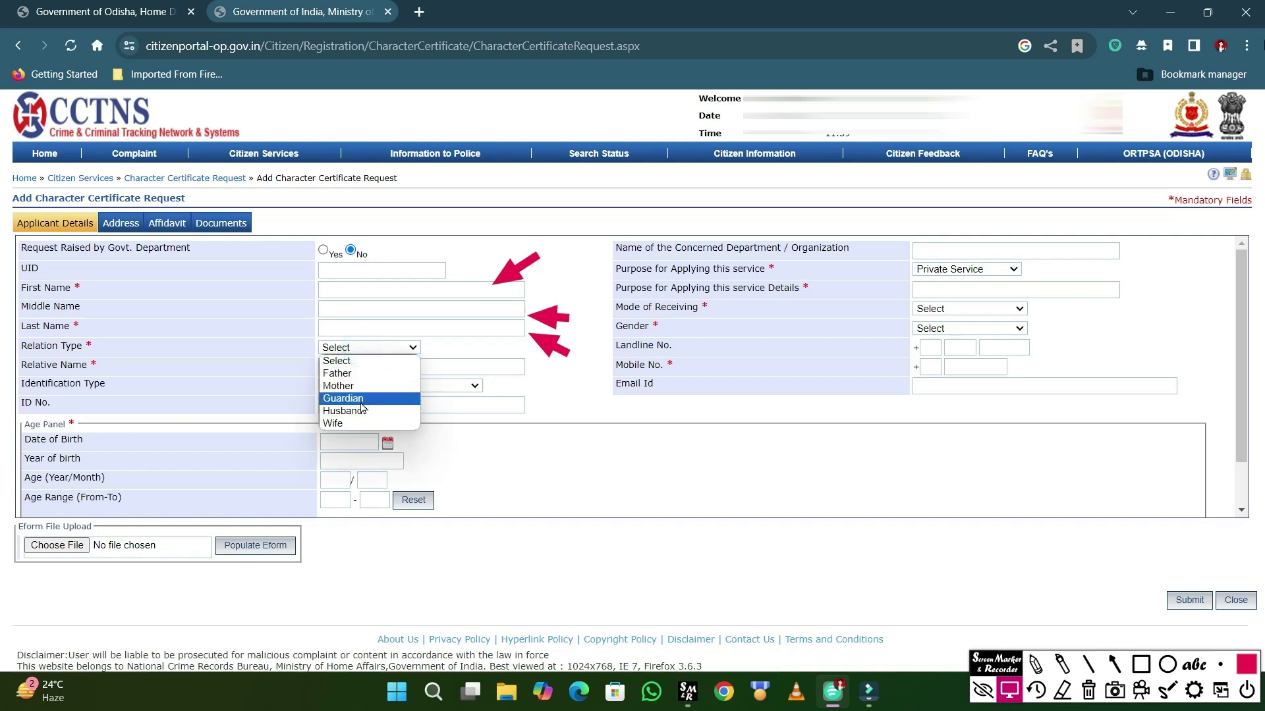
left_click(530, 440)
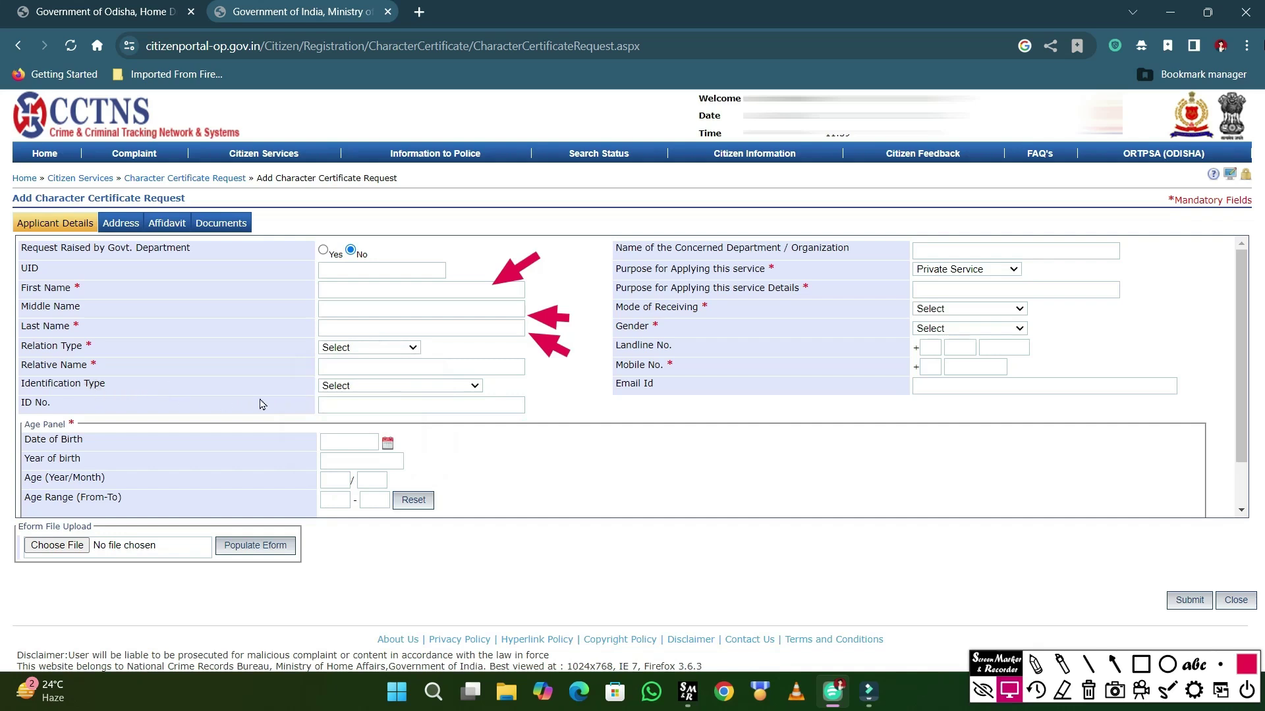
left_click(416, 389)
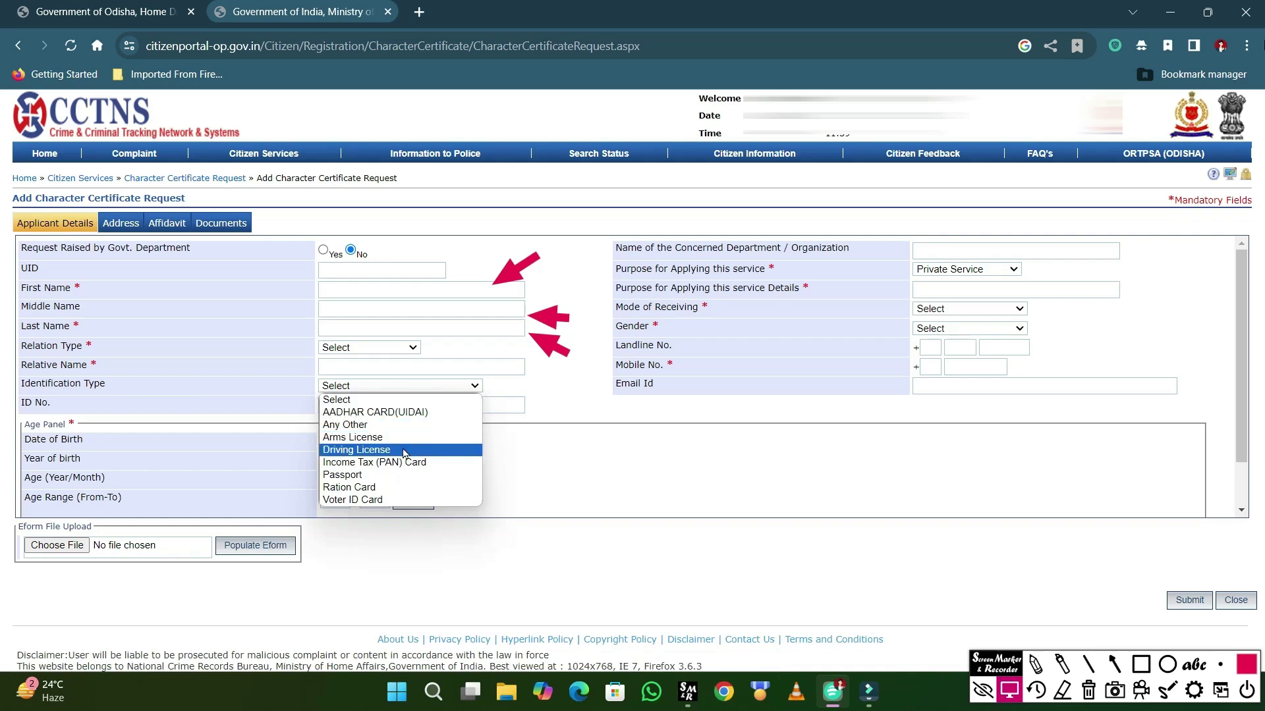
left_click(518, 473)
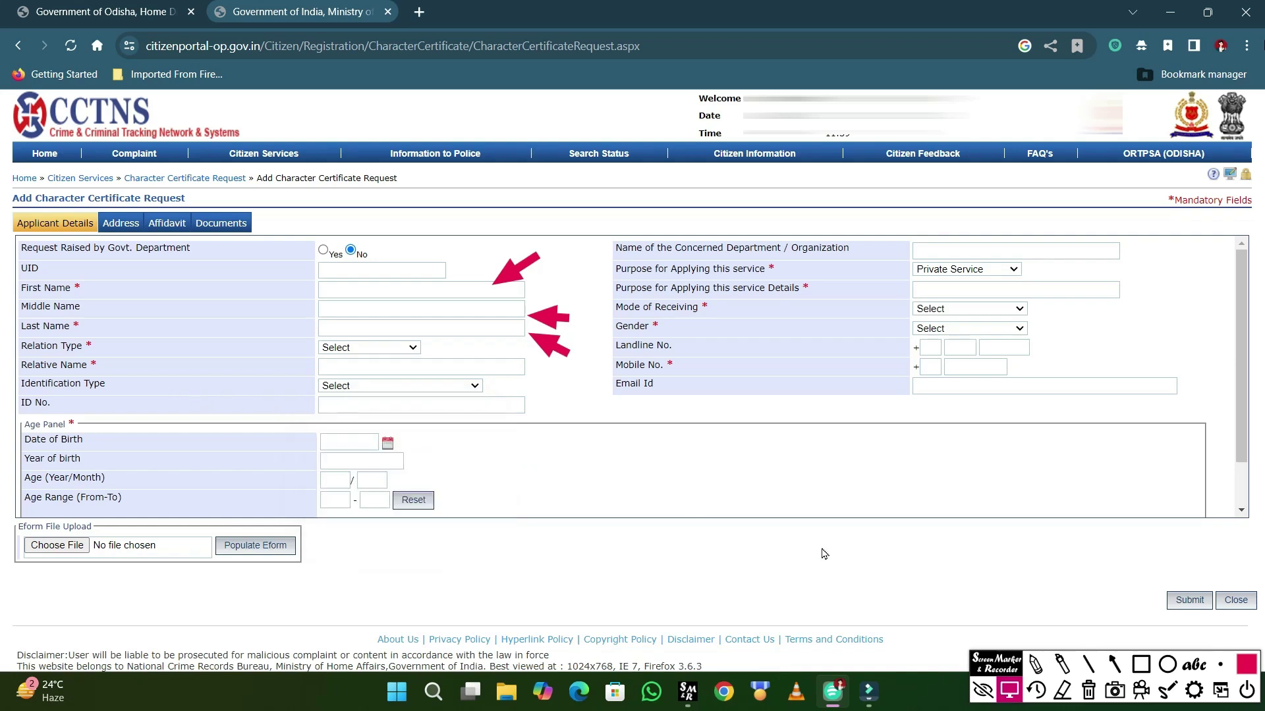
left_click_drag(652, 487, 470, 416)
left_click(1088, 691)
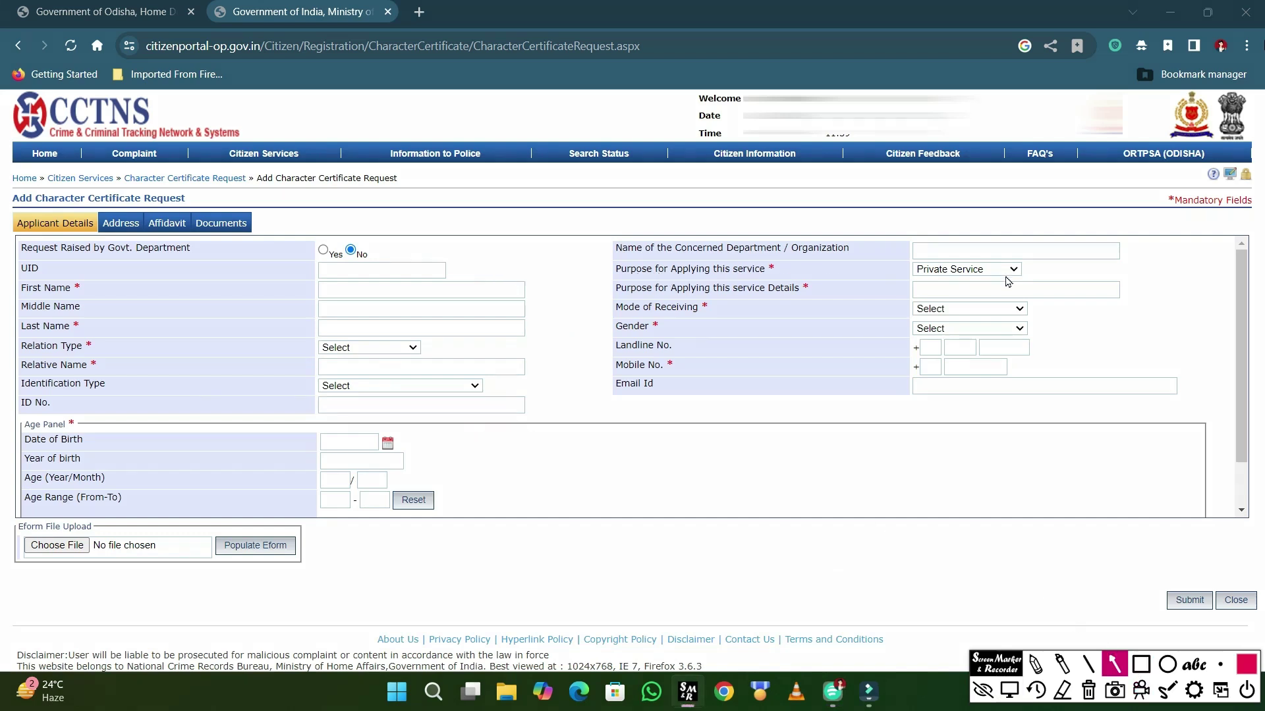
Point a red arrow at Purpose for Applying this service, clear it, and view that field's choices
left_click_drag(988, 270, 986, 256)
left_click_drag(1160, 265, 1031, 276)
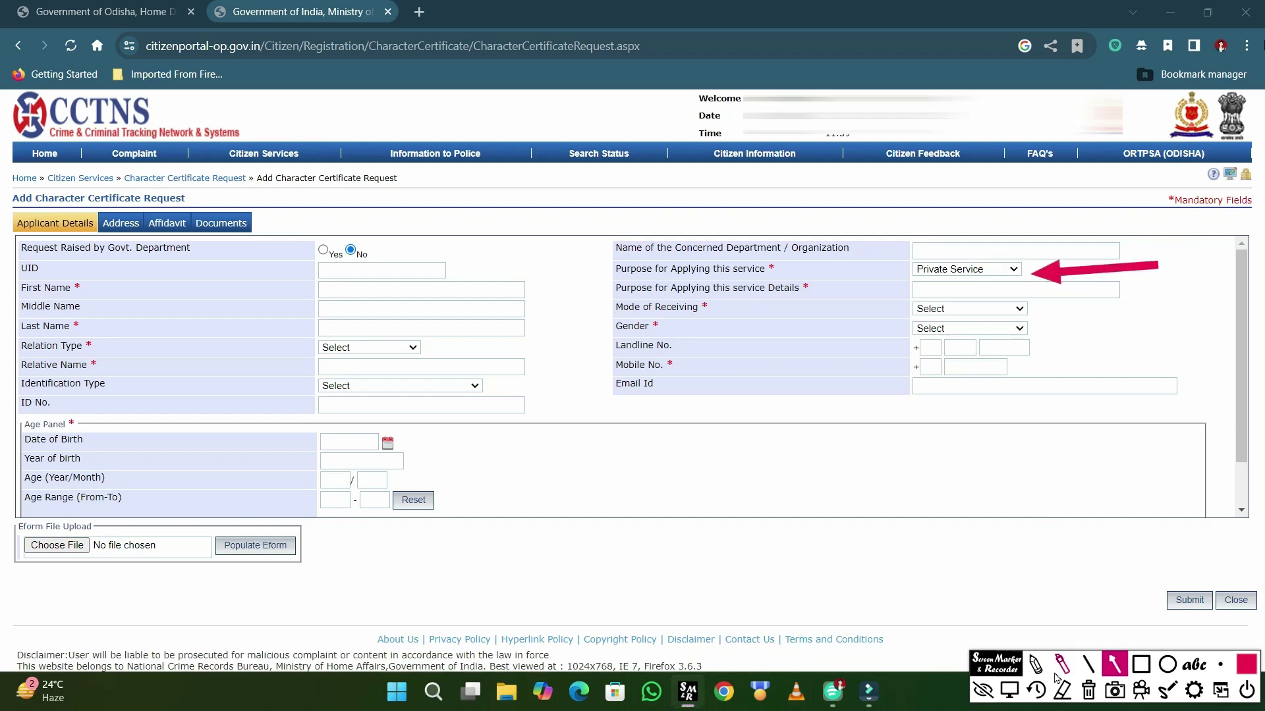
left_click(1088, 690)
left_click(1009, 690)
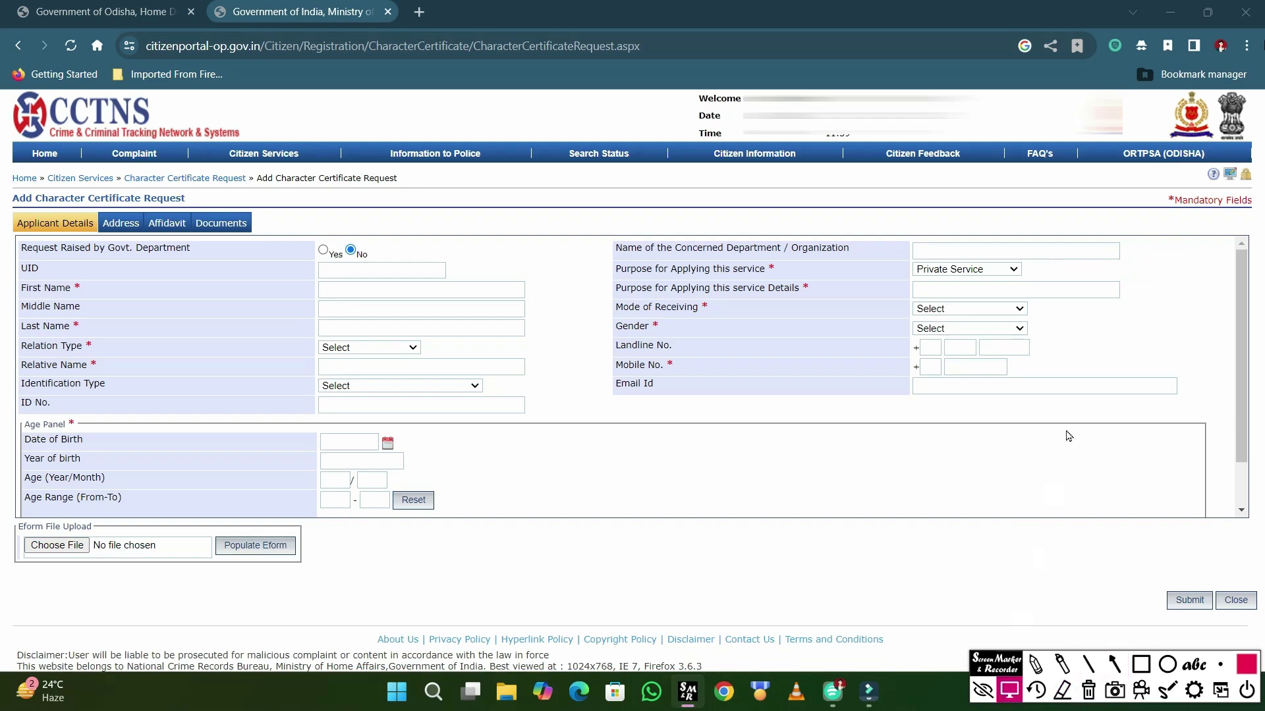
left_click(951, 267)
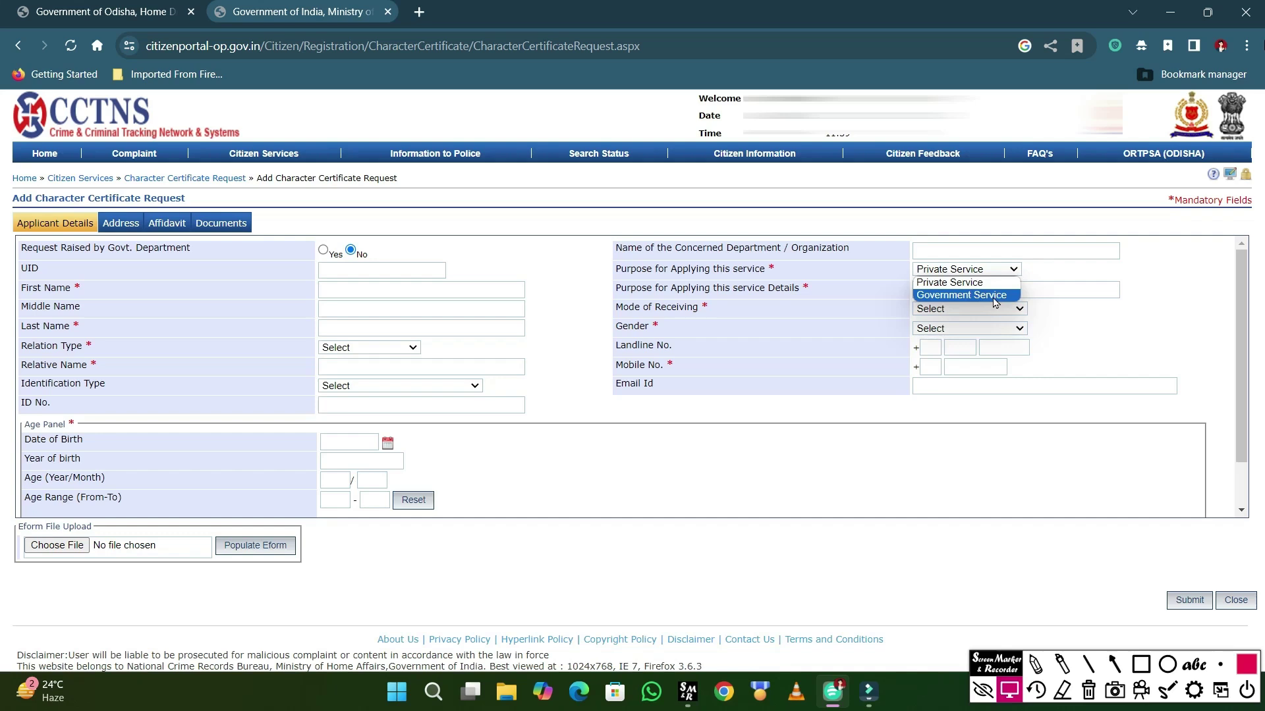
left_click(1086, 332)
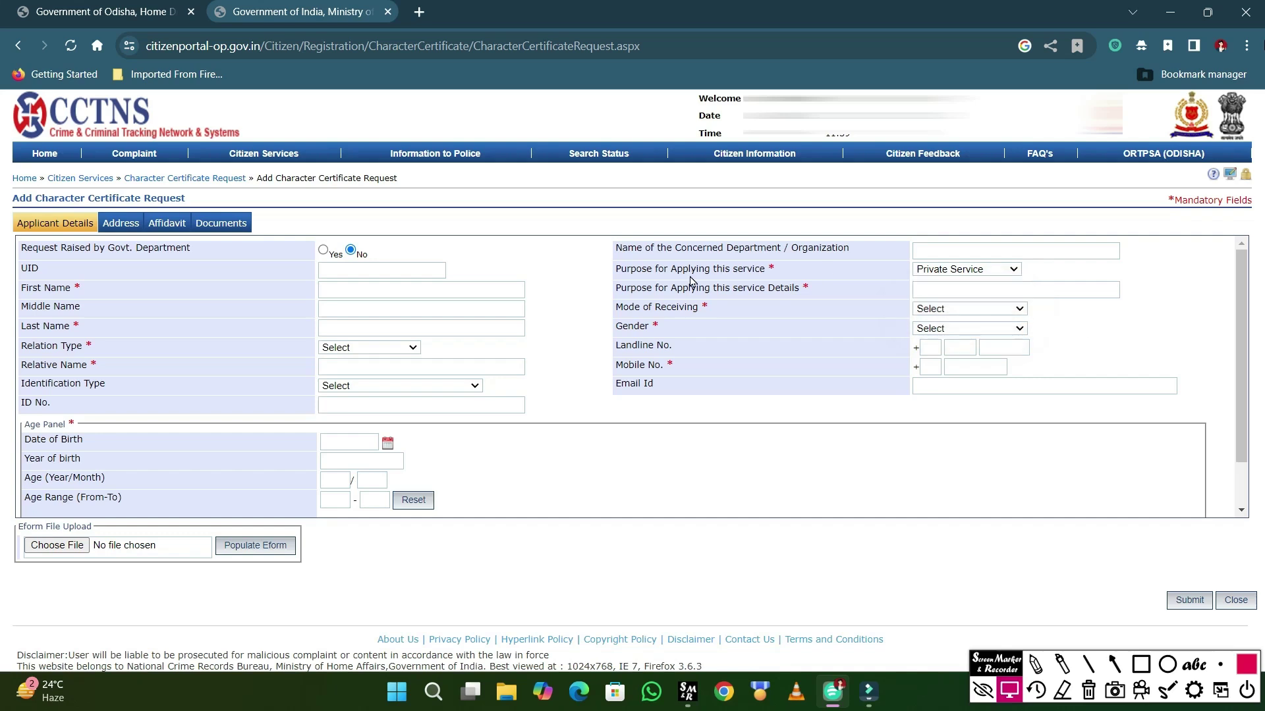
Point a red arrow at Purpose for Applying this service Details and view the Mode of Receiving choices
left_click(1113, 664)
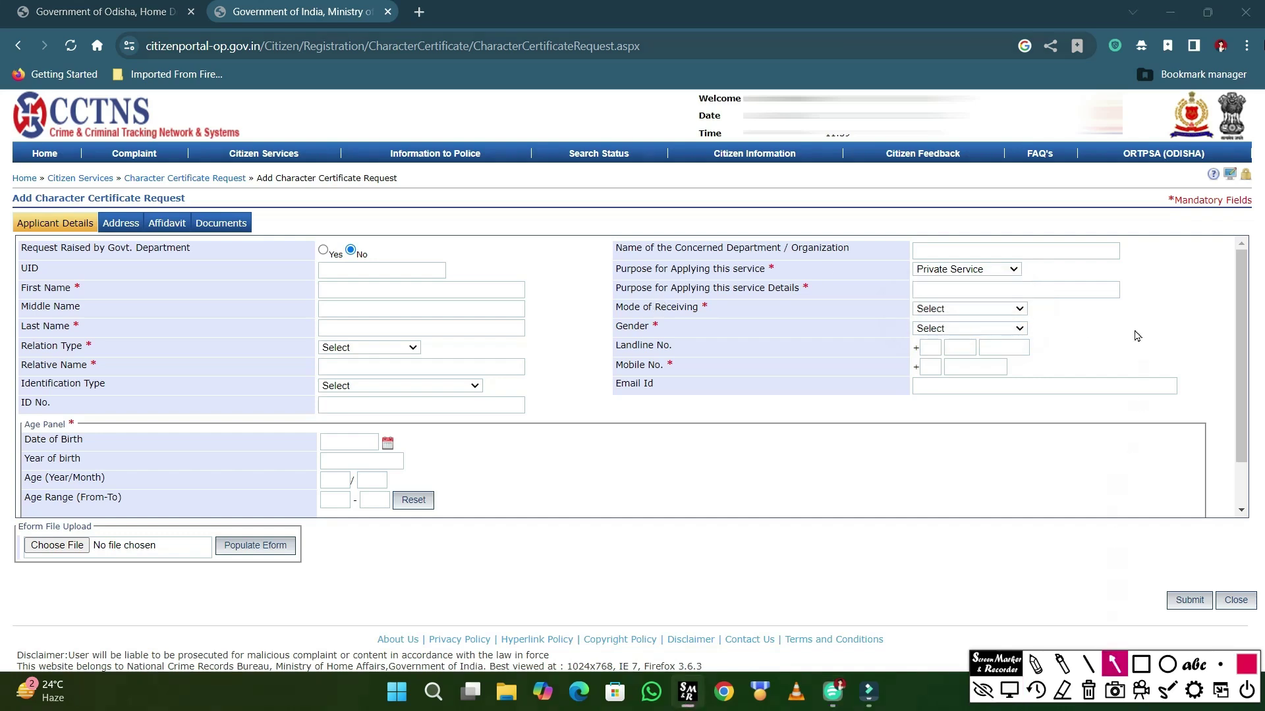
left_click_drag(1168, 346, 1087, 294)
left_click(1009, 690)
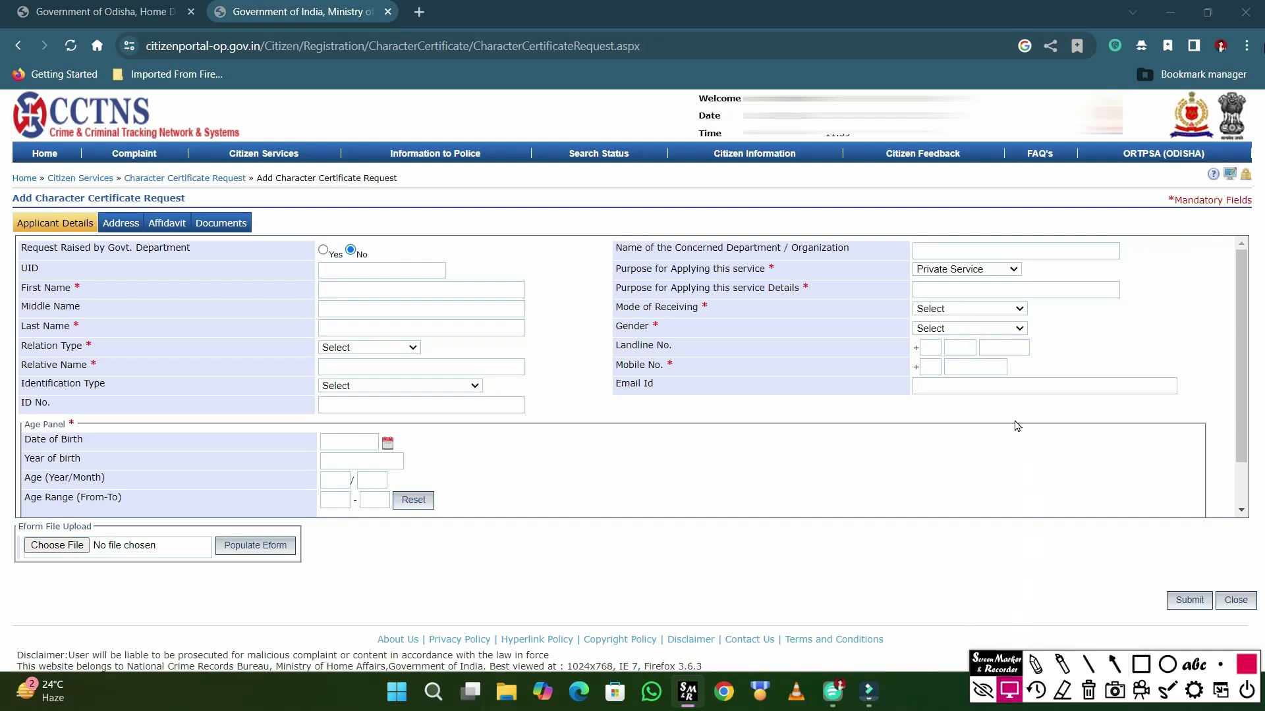
left_click(961, 309)
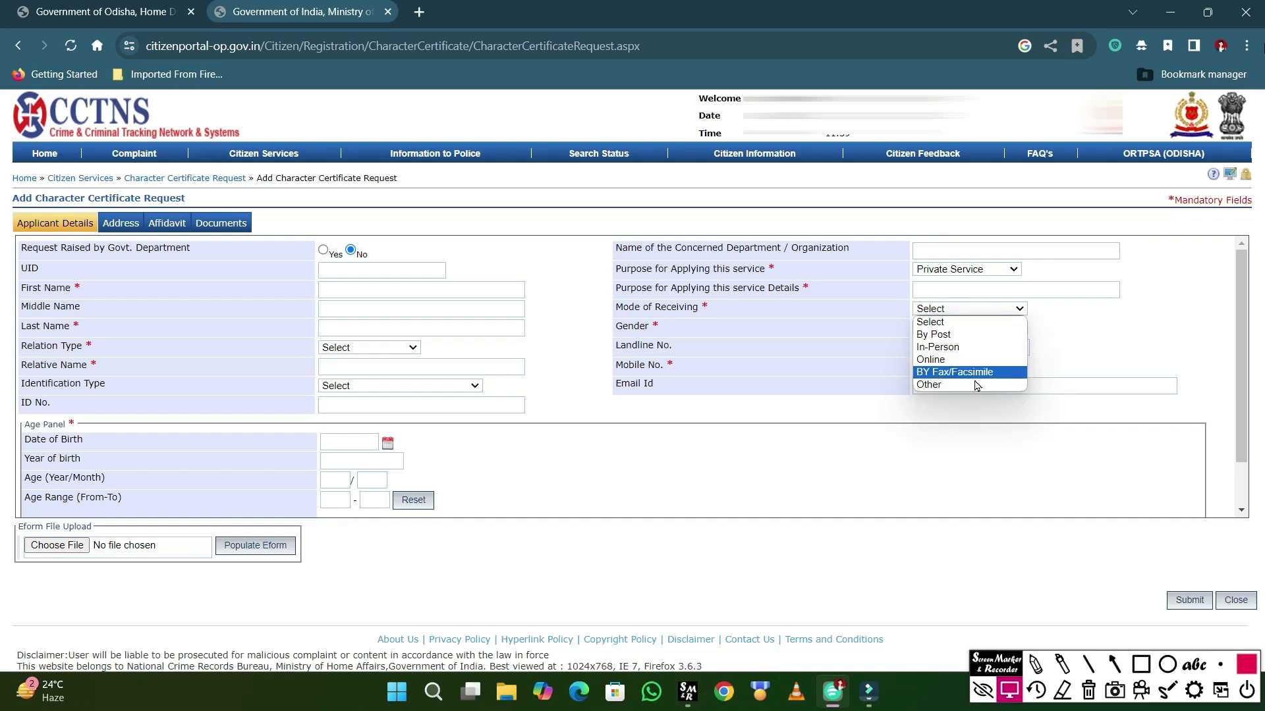
left_click(937, 420)
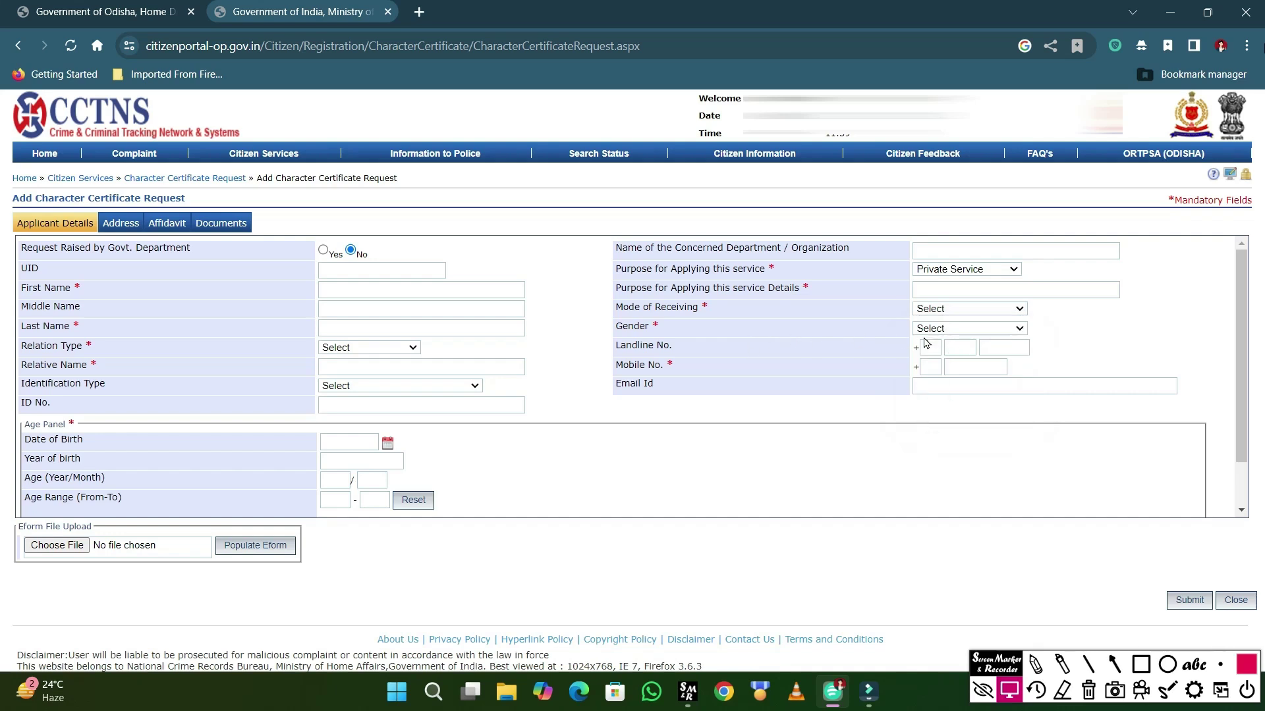
Point red arrows at the Gender, Mobile No., Date of Birth and Year of birth fields, and clear them
left_click(1115, 665)
left_click_drag(1153, 324, 1024, 331)
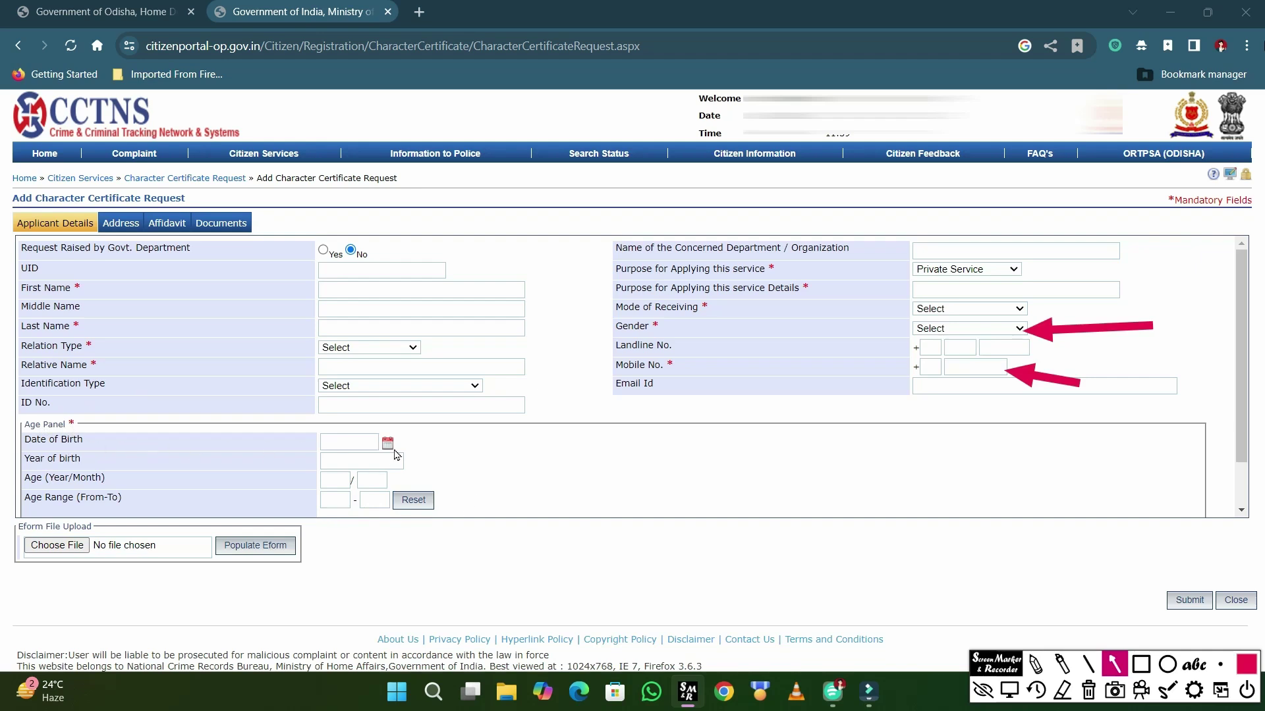
left_click_drag(440, 449, 382, 439)
left_click_drag(467, 479, 408, 464)
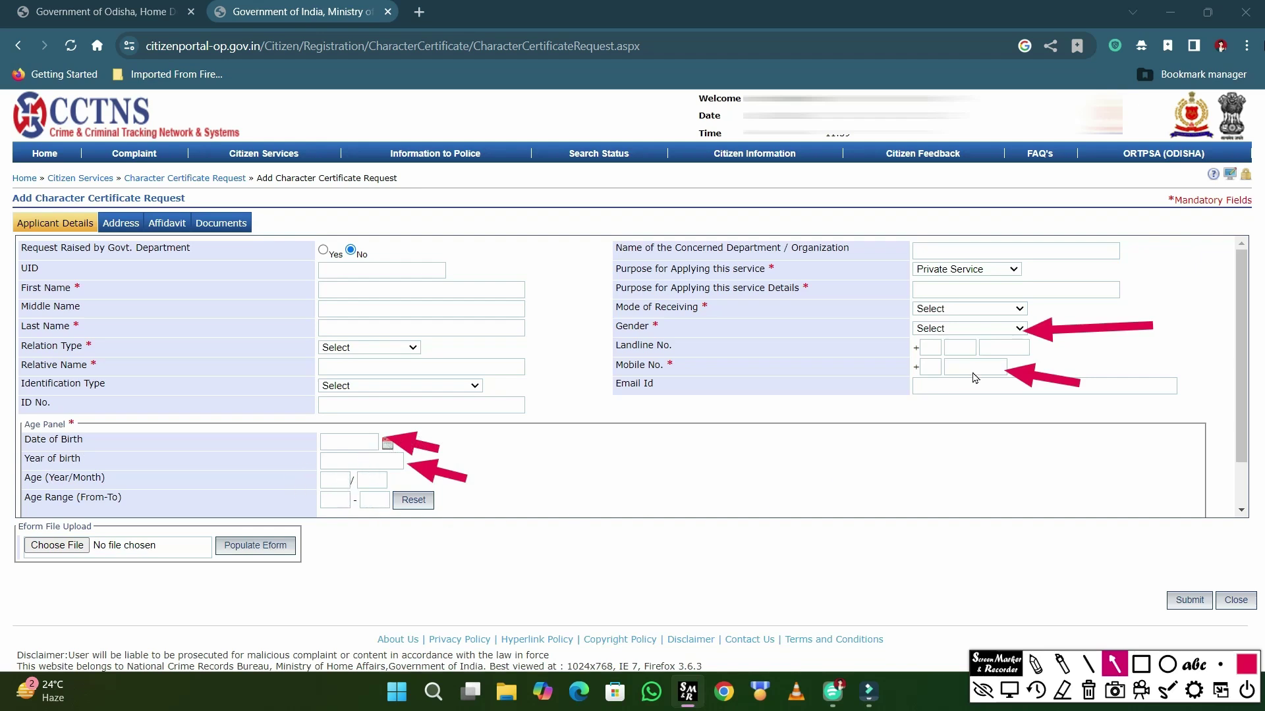
left_click(1088, 690)
Frame the Address section's heading with a red rectangle and open that section of the form
left_click(1141, 664)
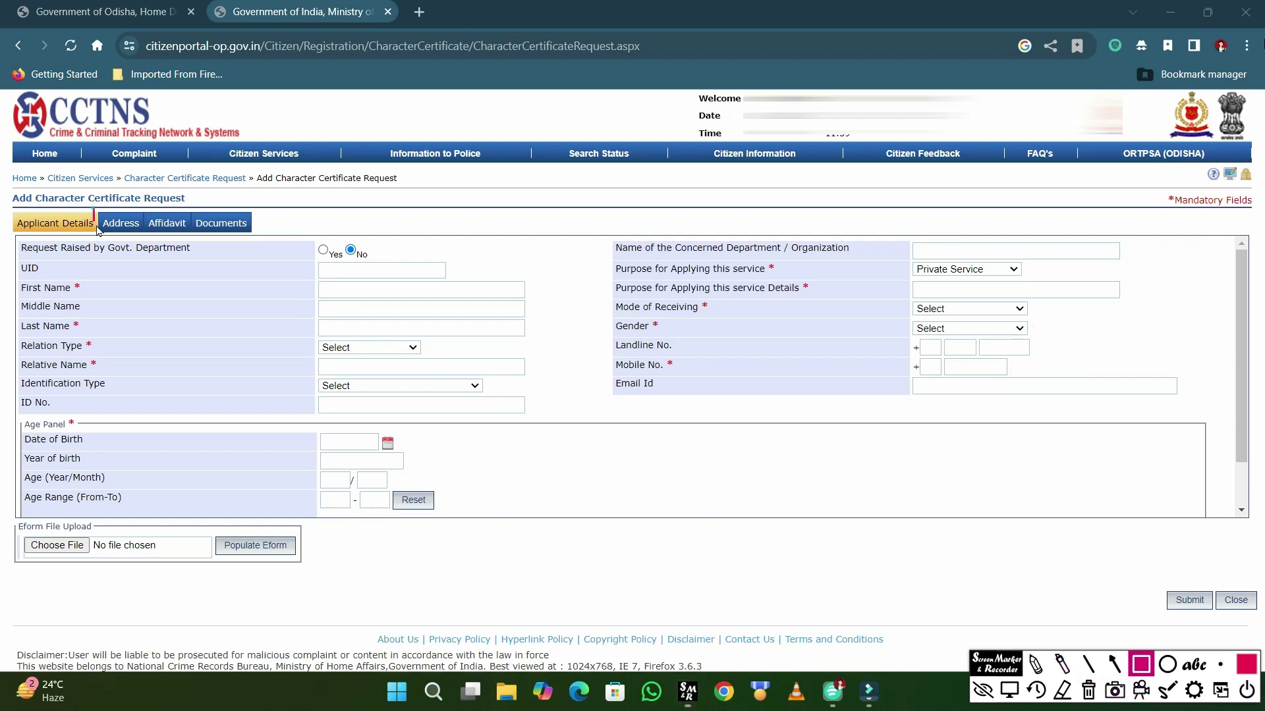
left_click_drag(94, 208, 153, 237)
left_click(120, 222)
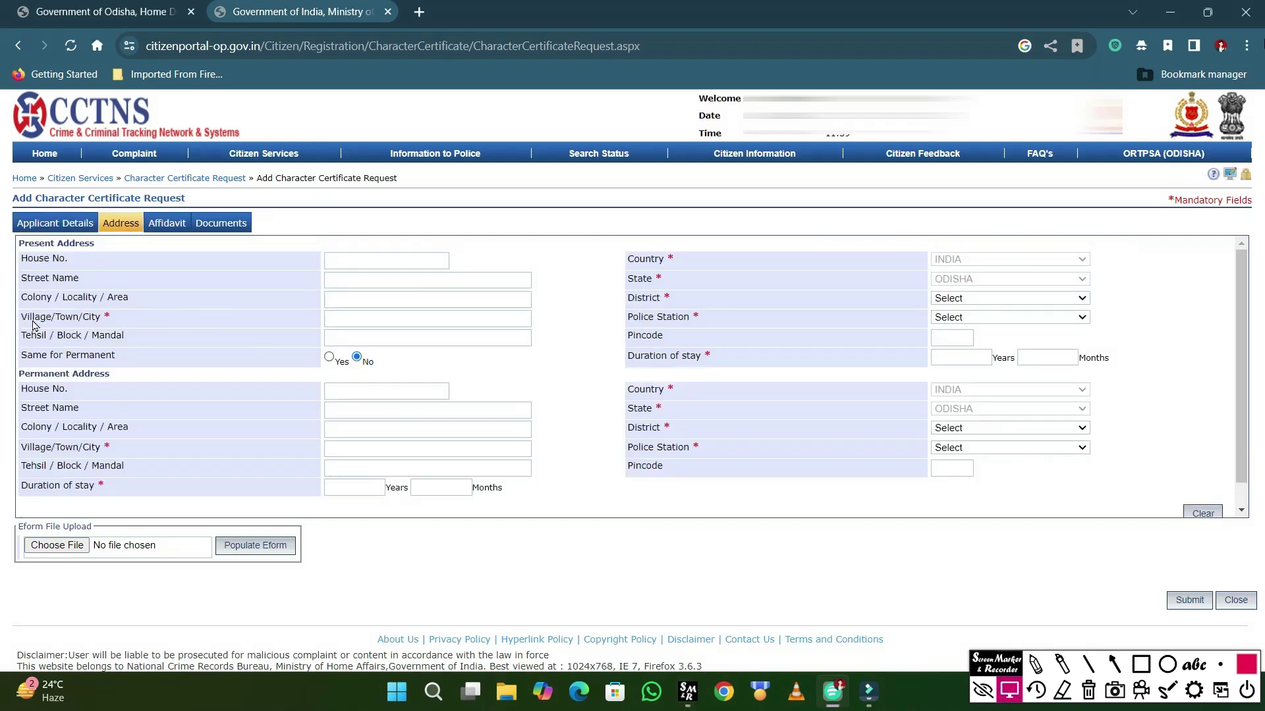
Frame the Same for Permanent choice with a red rectangle, clear the marking, and set the choice to Yes
left_click(1141, 664)
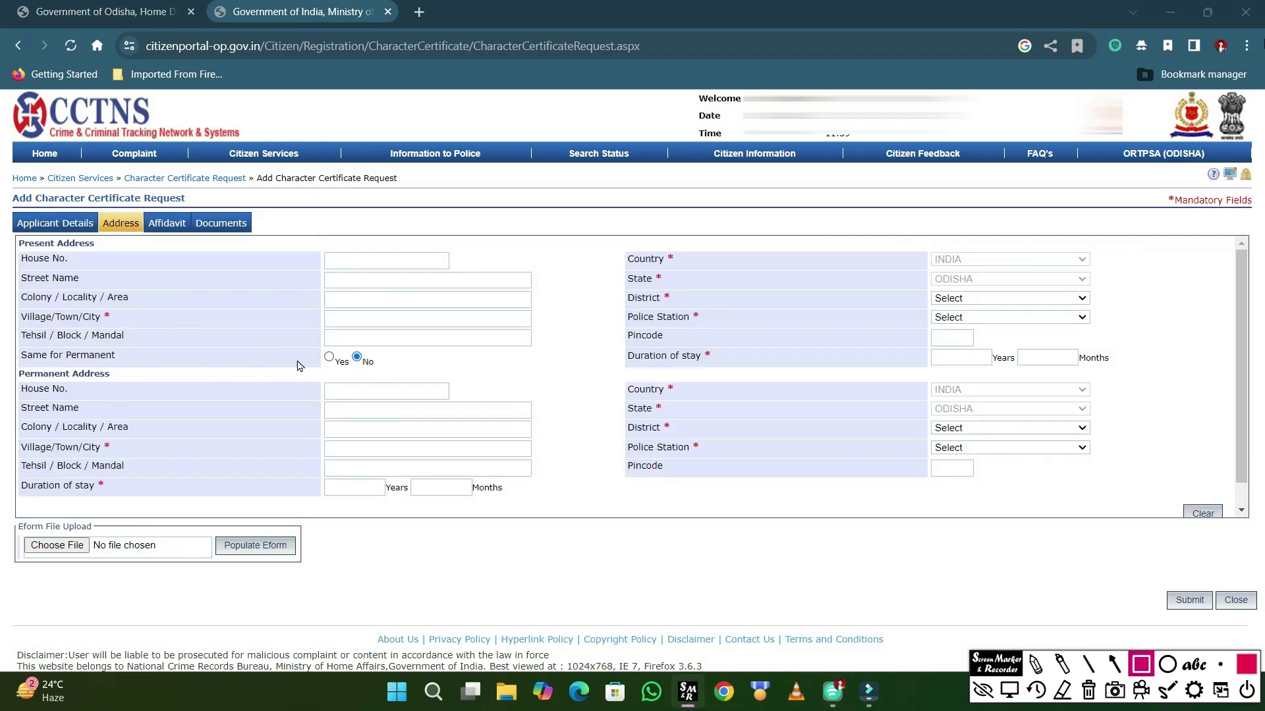
left_click_drag(393, 367, 298, 346)
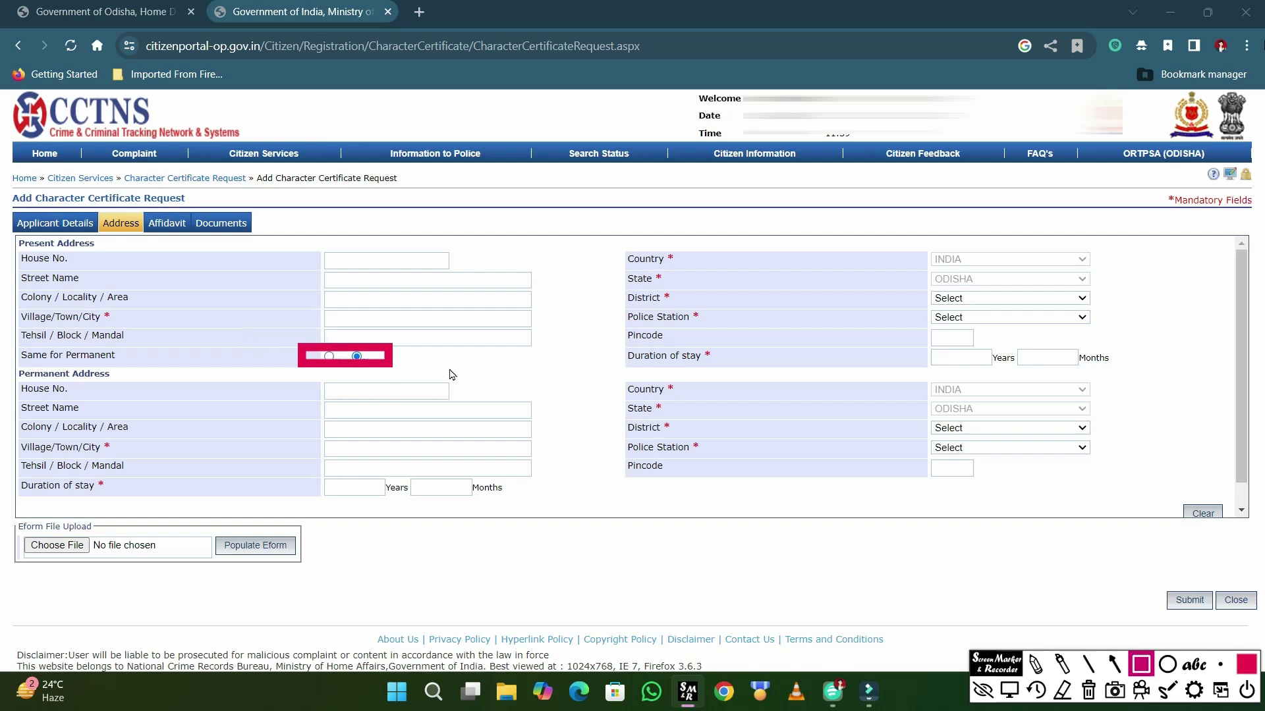
left_click(1088, 689)
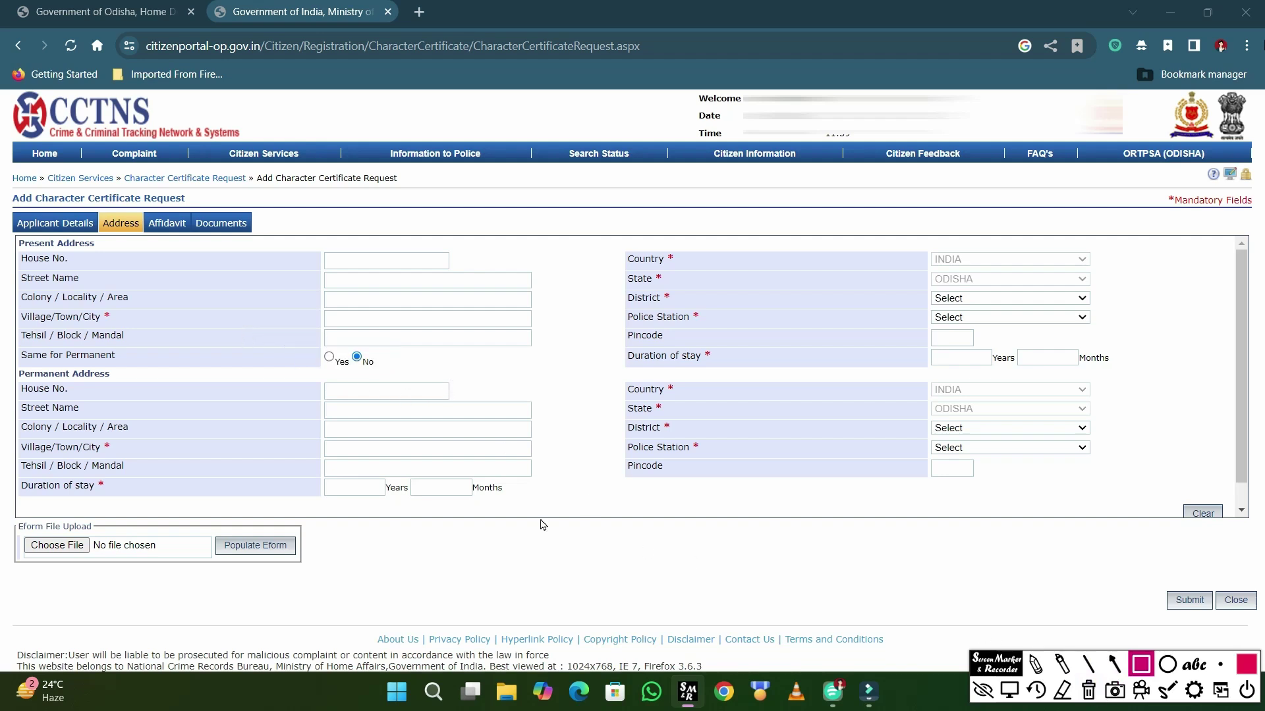
left_click(328, 357)
key("Escape")
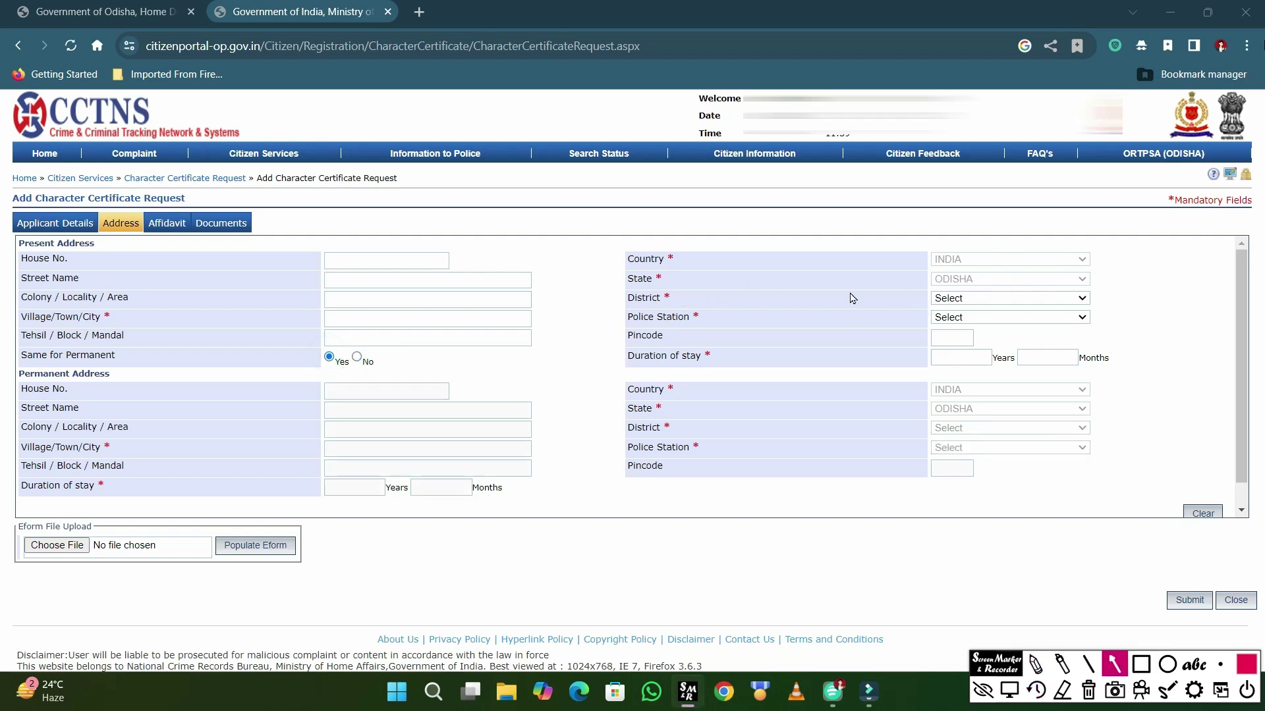
Point red arrows at the present address's District, Police Station and Duration of stay fields, and clear them
left_click_drag(1182, 313, 1101, 304)
left_click_drag(1168, 364, 1085, 323)
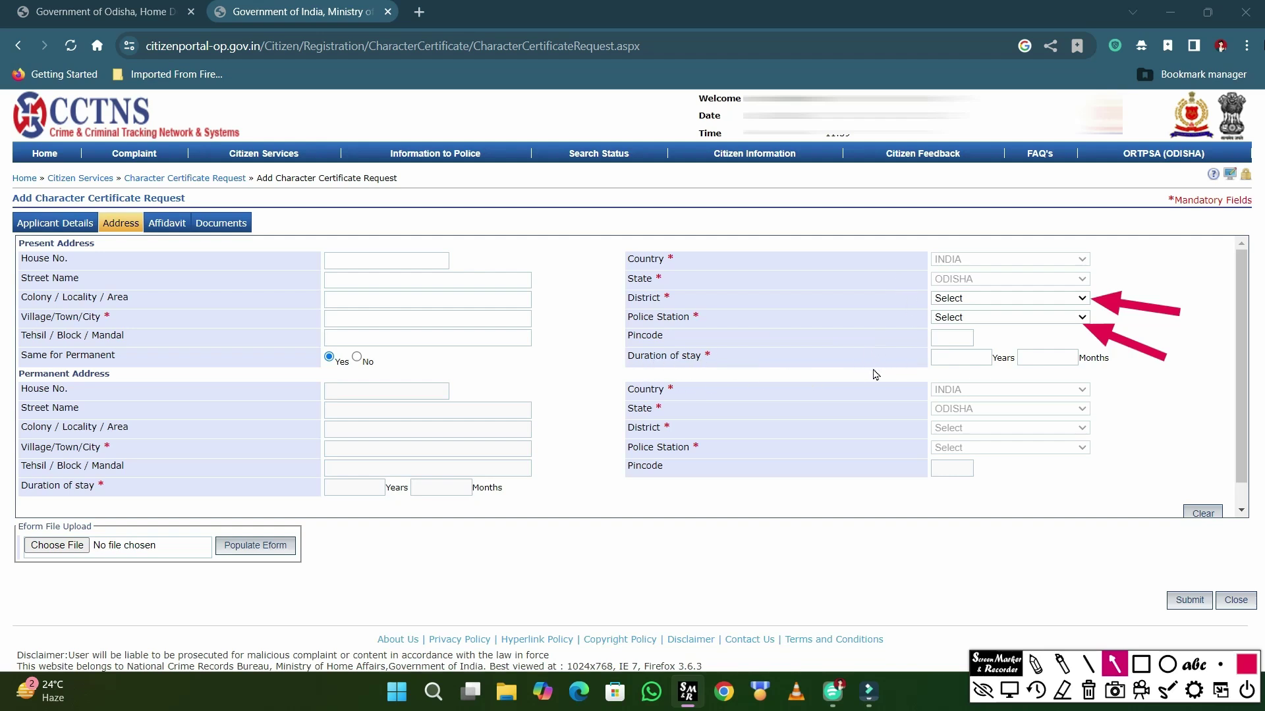
left_click_drag(922, 376, 953, 361)
left_click_drag(1036, 376, 1058, 355)
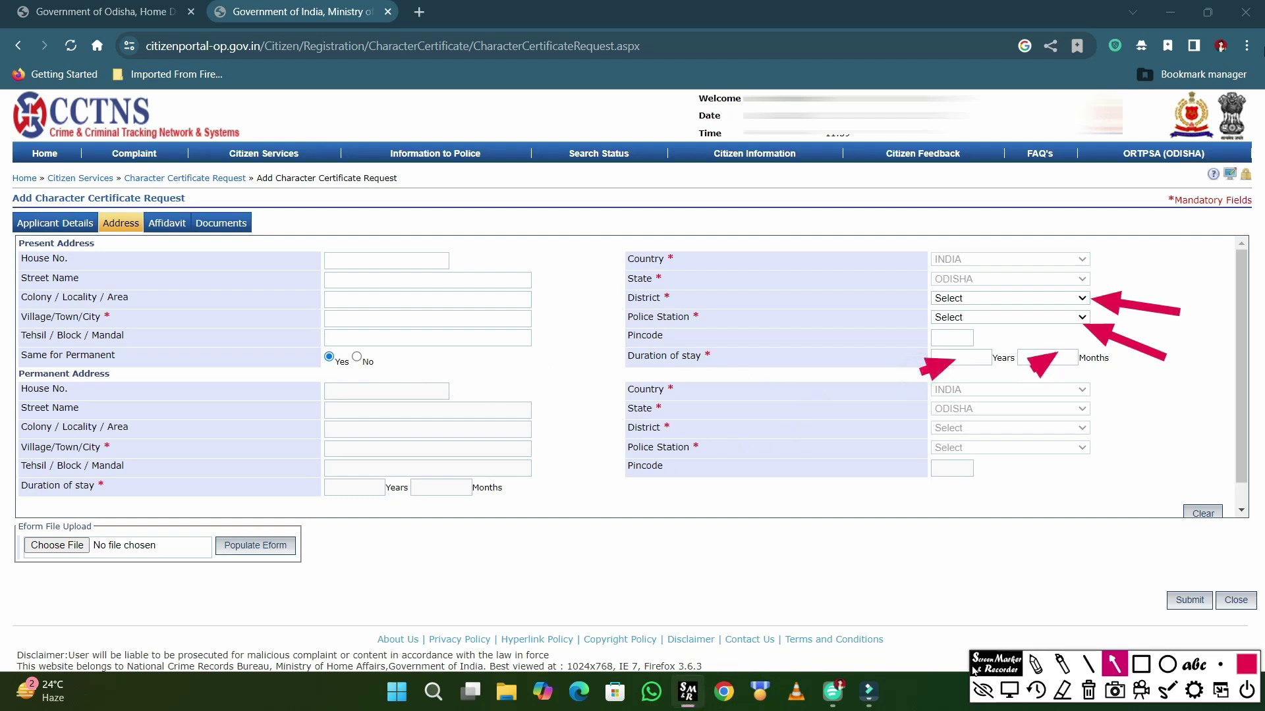
left_click(1088, 691)
left_click(1015, 698)
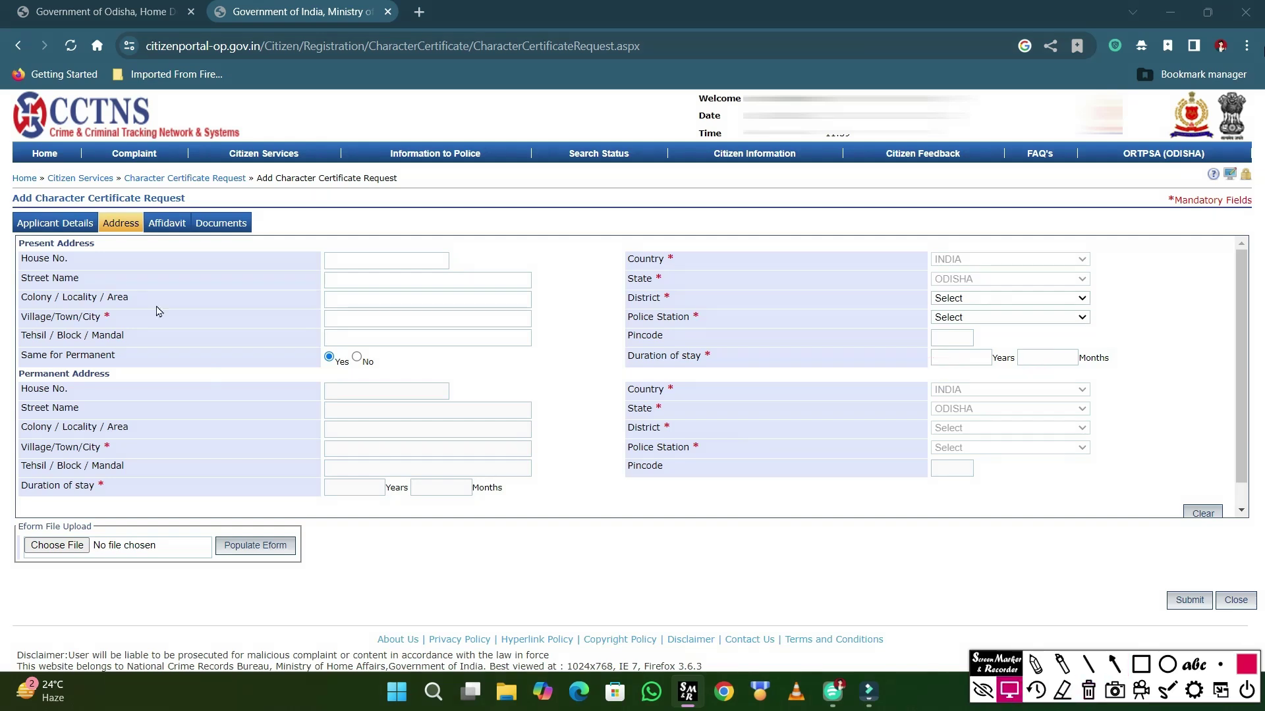
Open the Affidavit section, review the criminal record question, and tick the declaration that all information provided in the form is true
left_click_drag(136, 199, 195, 247)
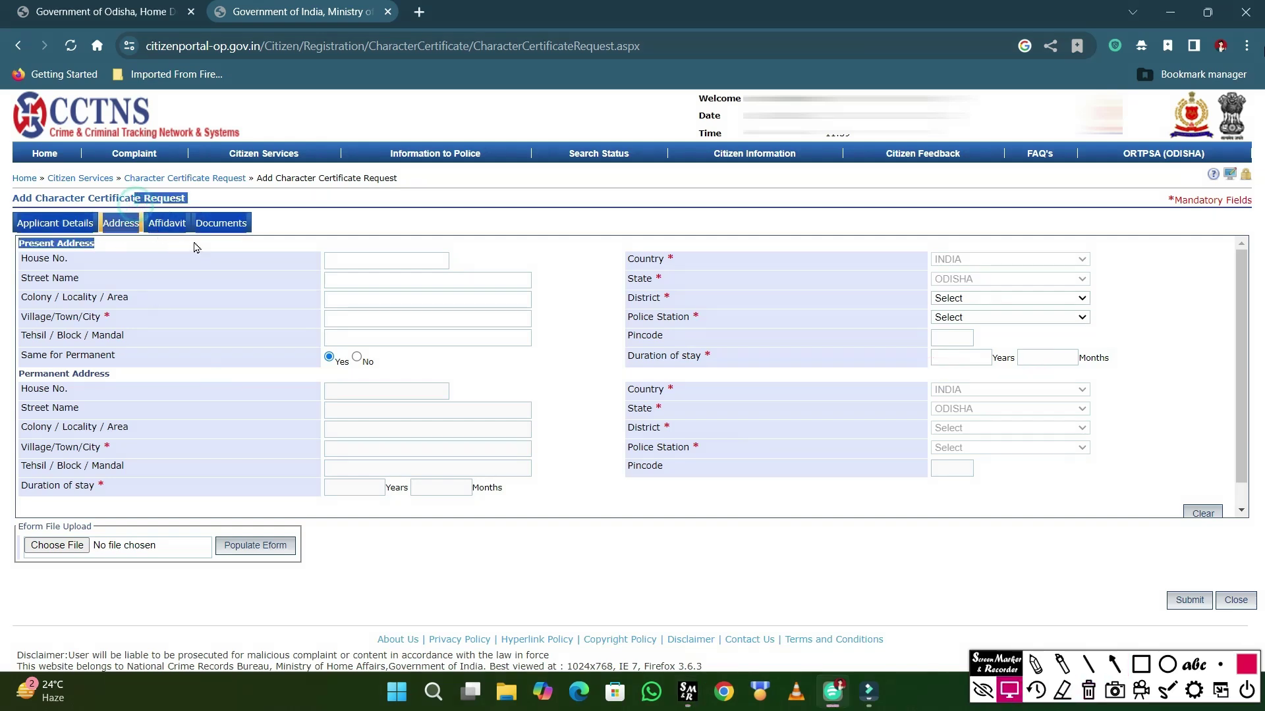
left_click(167, 224)
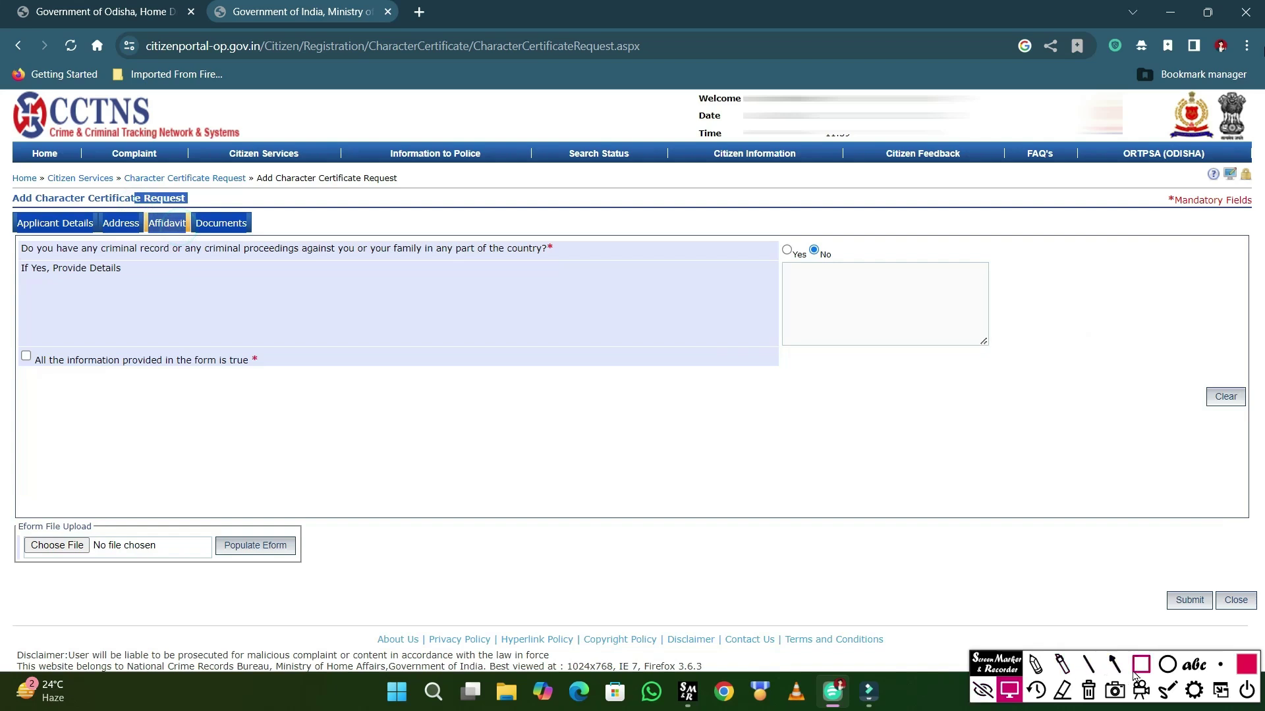
left_click(18, 262)
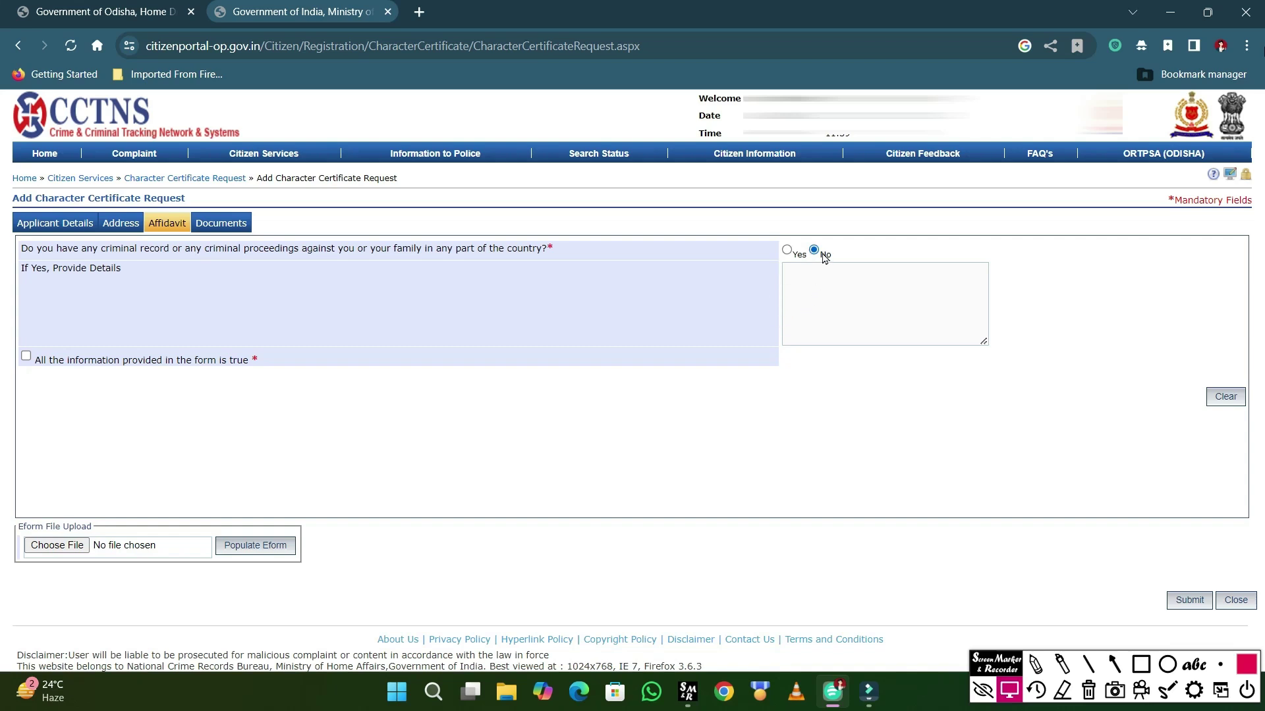
left_click(626, 422)
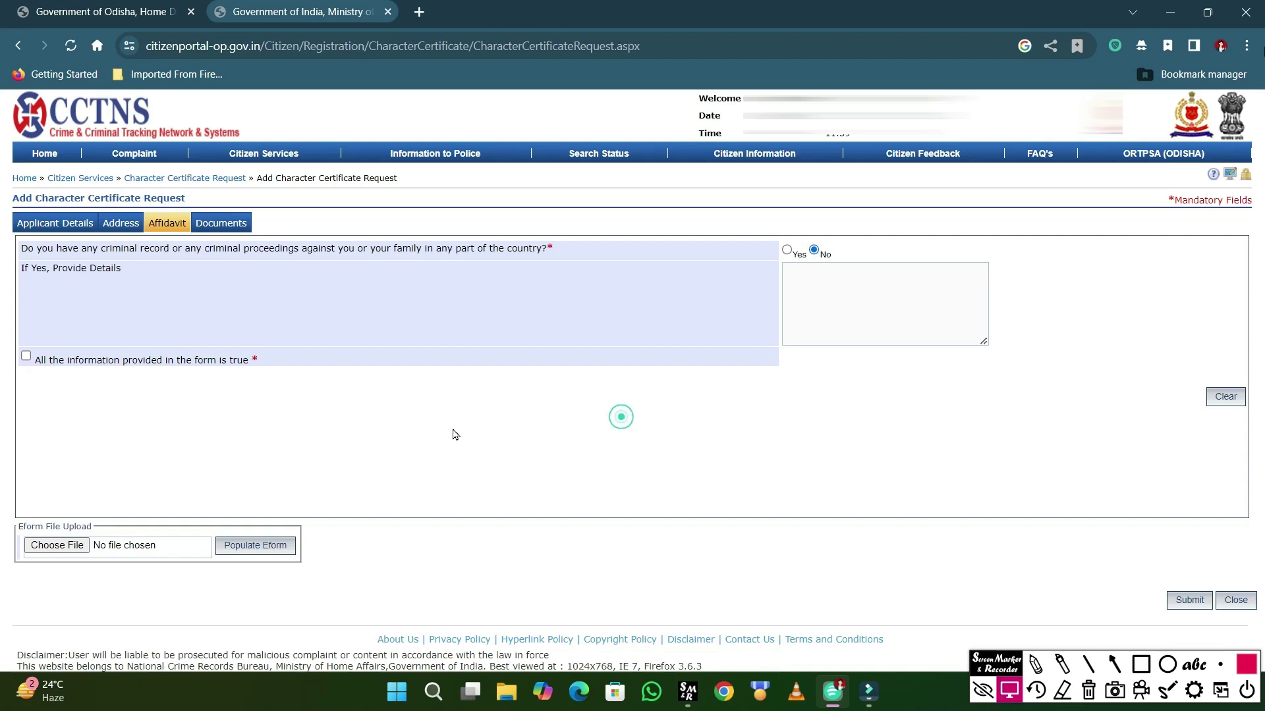
left_click(29, 355)
Open the Documents section and draw red frames around the three file choosers and the Submit option
left_click(228, 227)
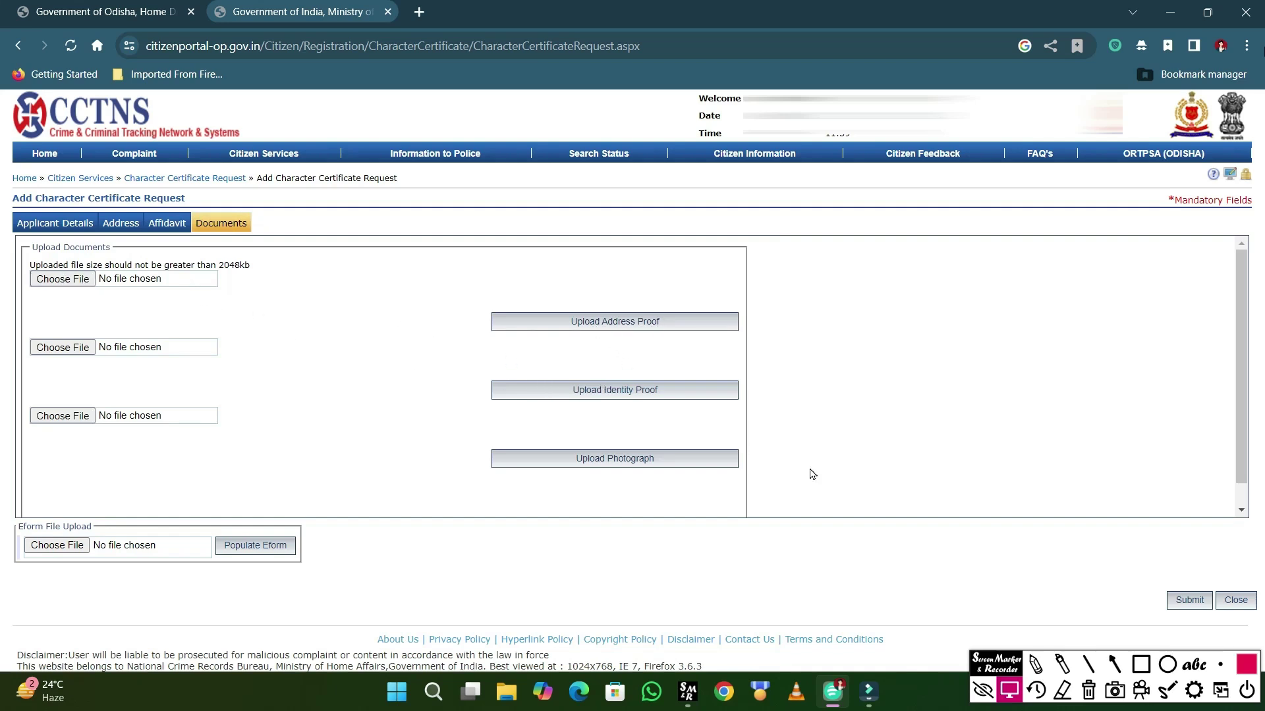
key("ctrl+shift+r")
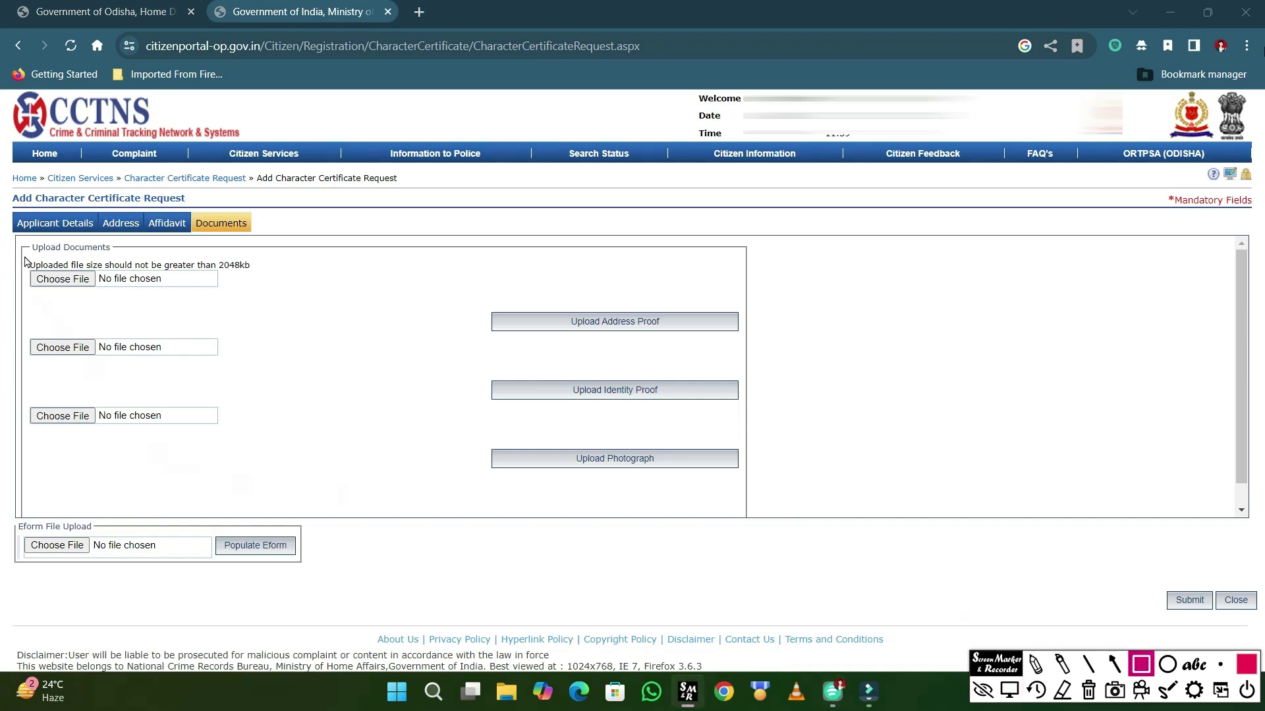
mouse_move(25, 256)
left_mouse_down()
mouse_move(154, 317)
mouse_move(233, 316)
left_mouse_up()
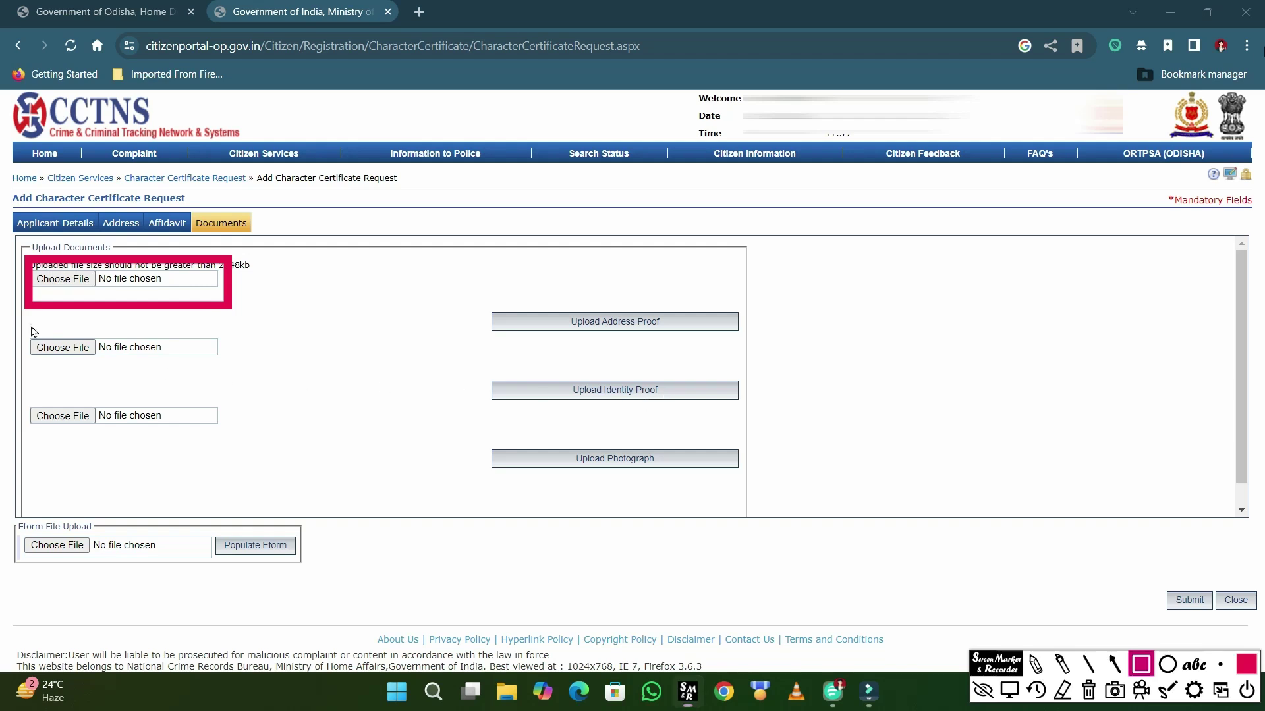
mouse_move(31, 323)
left_mouse_down()
mouse_move(35, 376)
mouse_move(206, 398)
mouse_move(229, 380)
left_mouse_up()
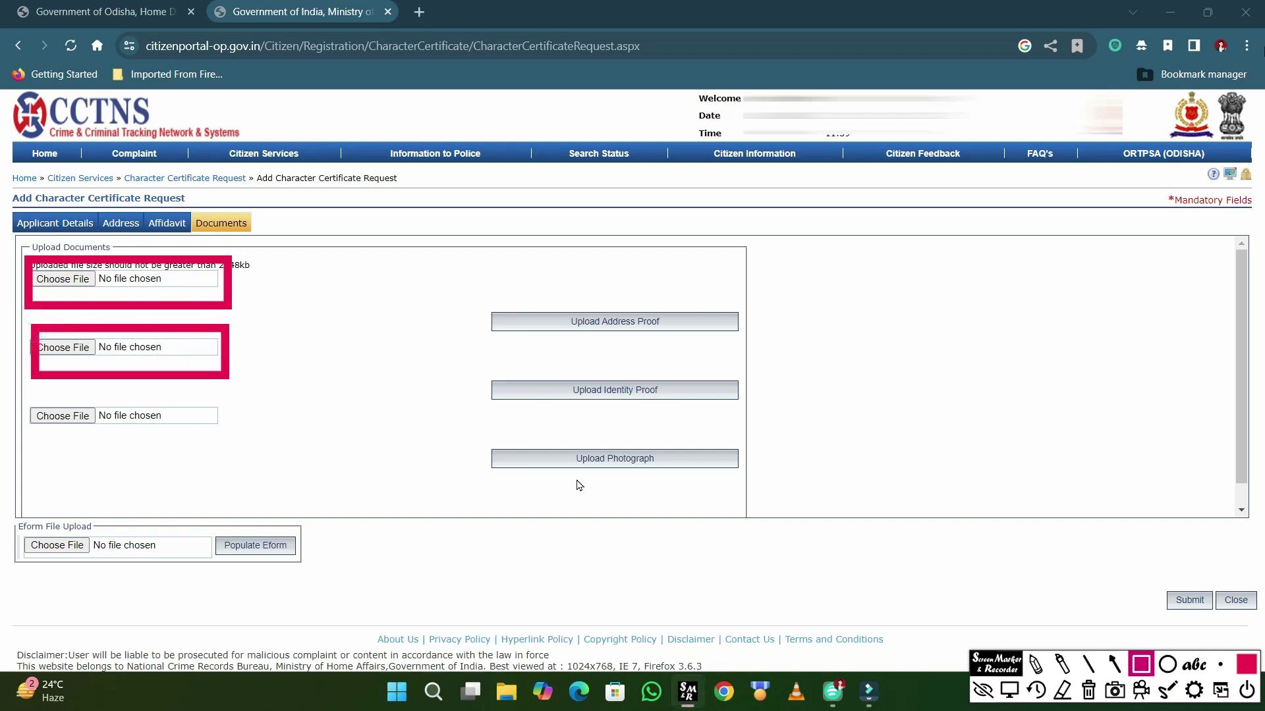
mouse_move(34, 405)
left_mouse_down()
mouse_move(23, 409)
mouse_move(89, 457)
mouse_move(256, 440)
left_mouse_up()
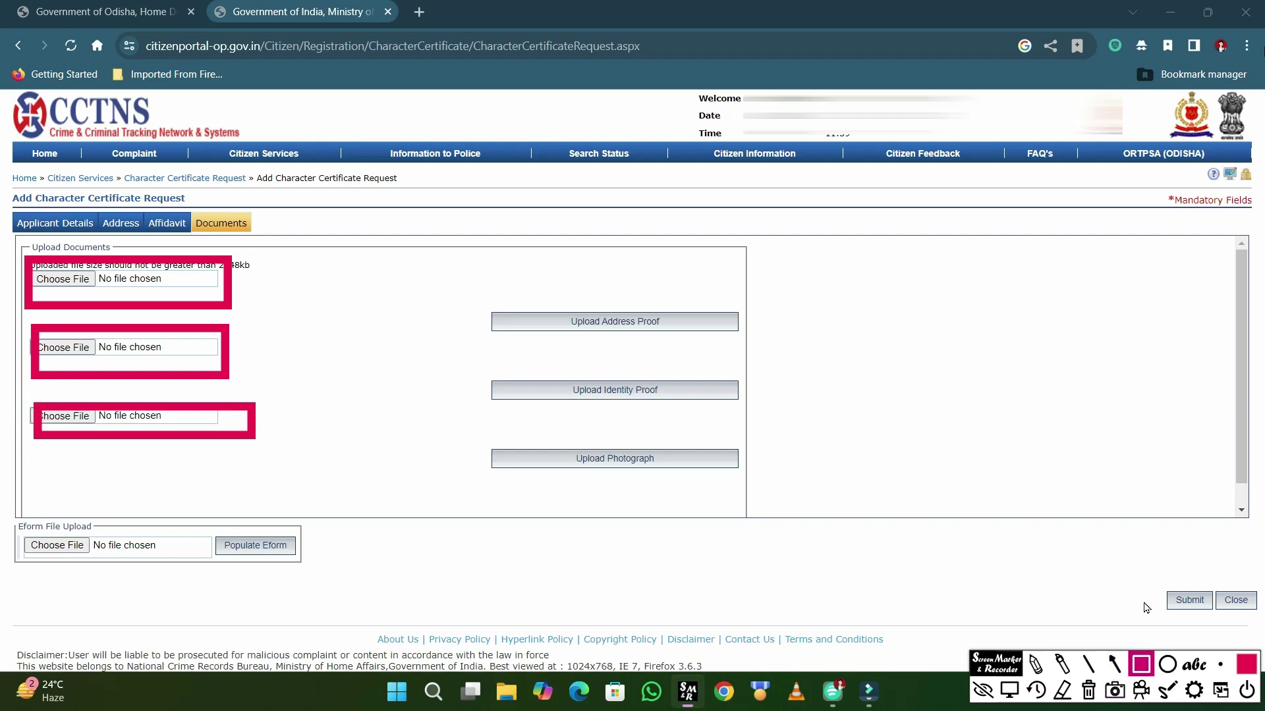
left_click_drag(1144, 582, 1227, 627)
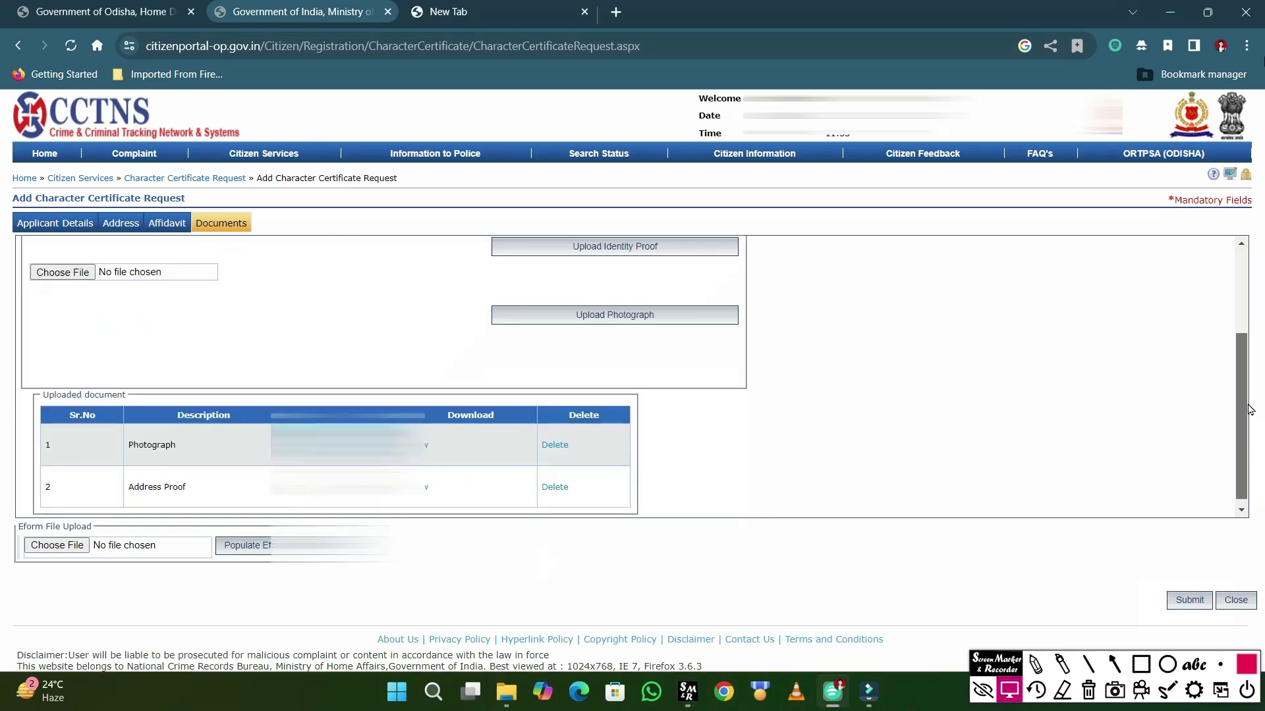
Point a red arrow at the note limiting uploaded file size to 2048kb, and clear the marking
left_click_drag(1252, 412, 1252, 425)
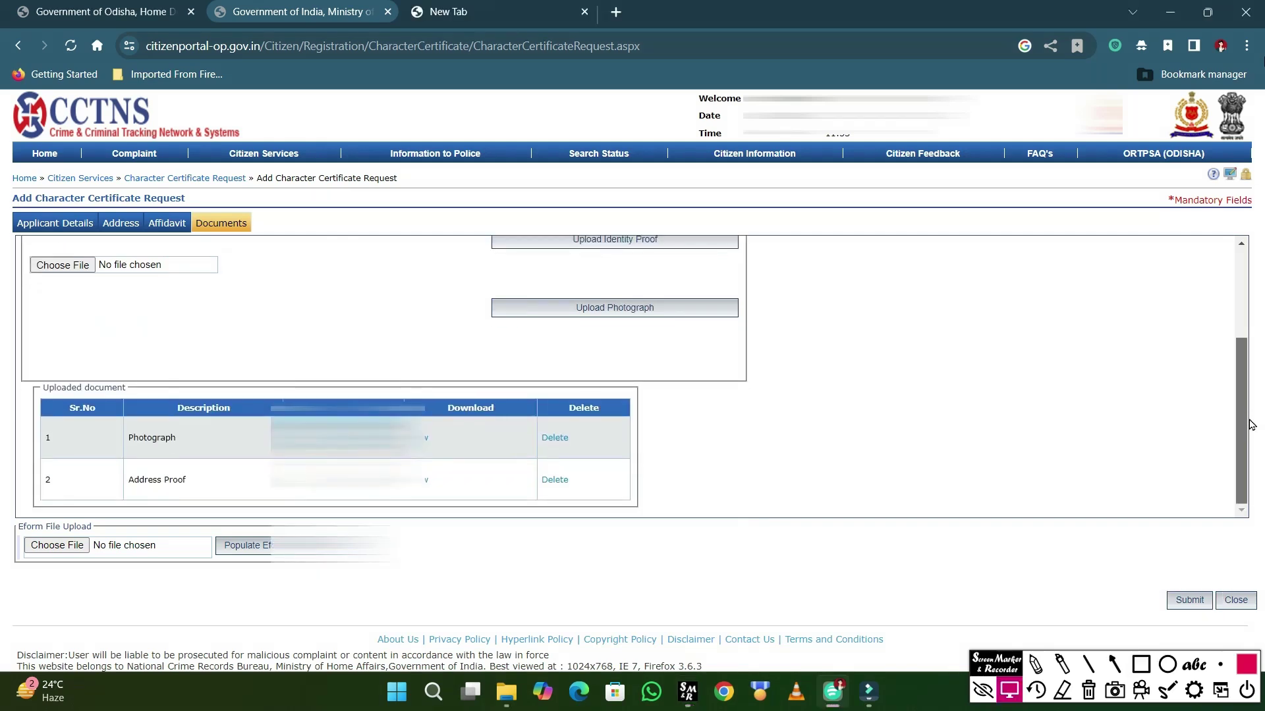
scroll(1251, 414, "up", 3)
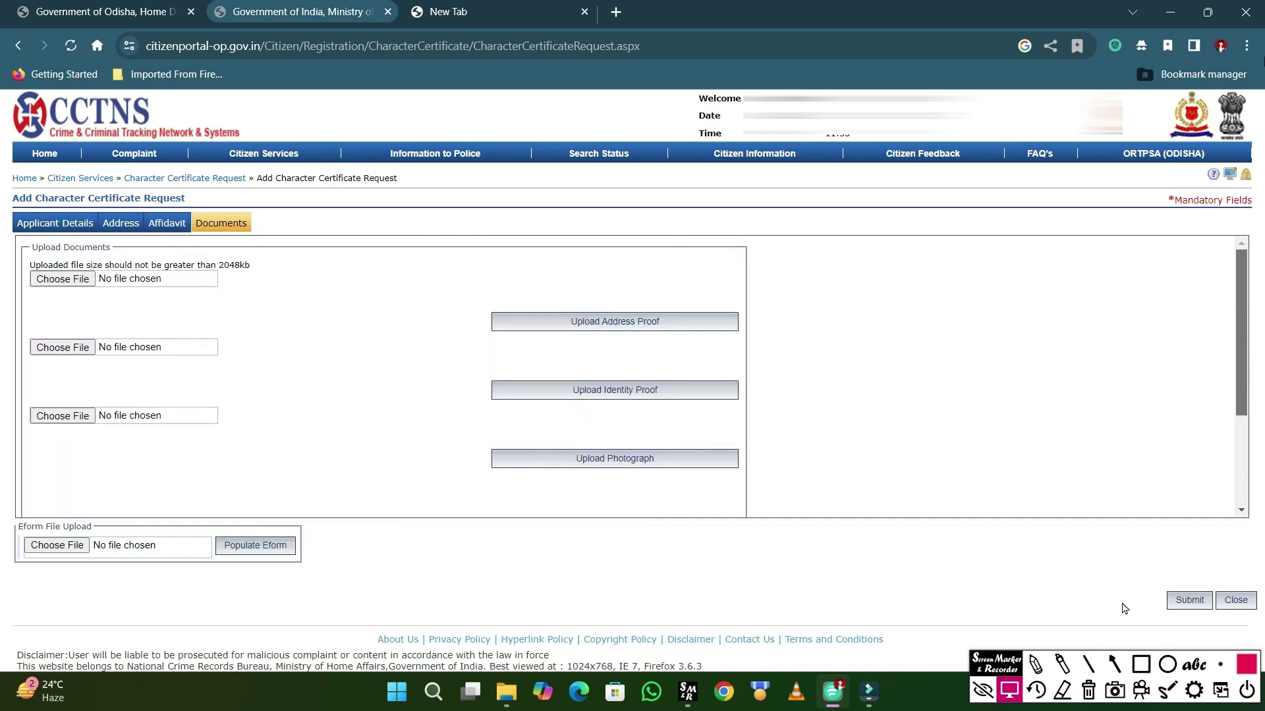
left_click(1113, 666)
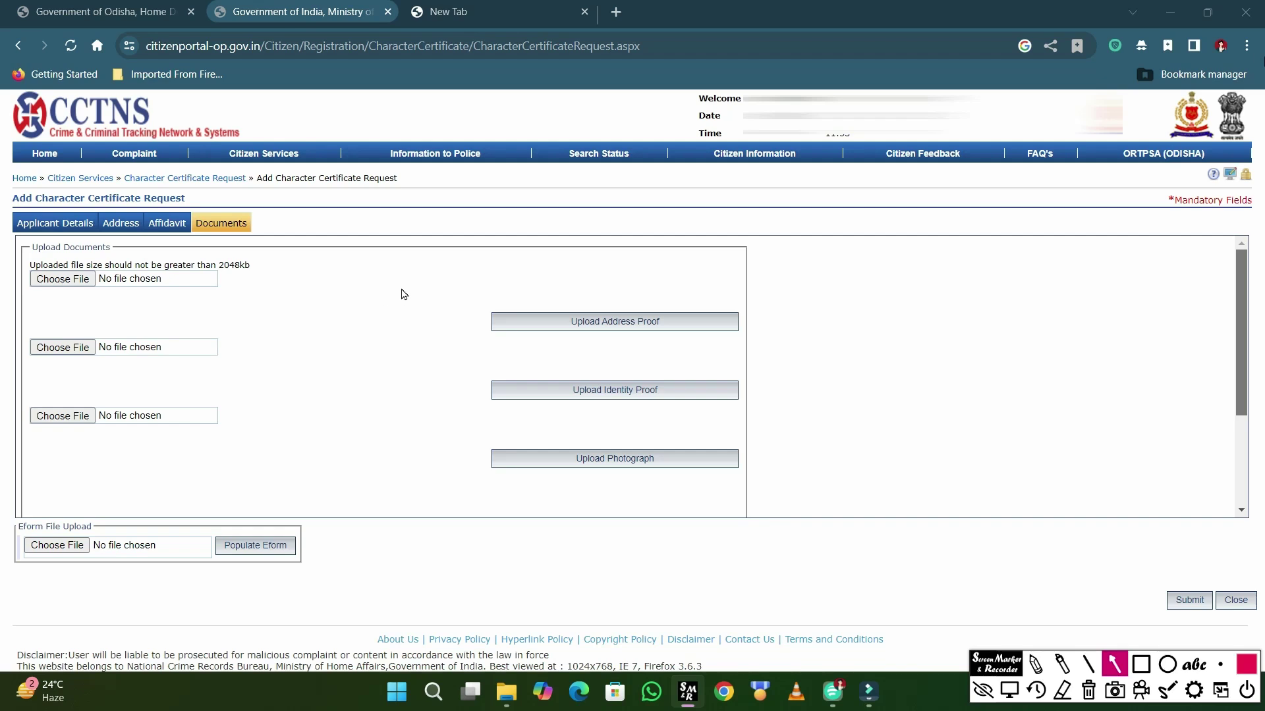
left_click_drag(401, 288, 266, 266)
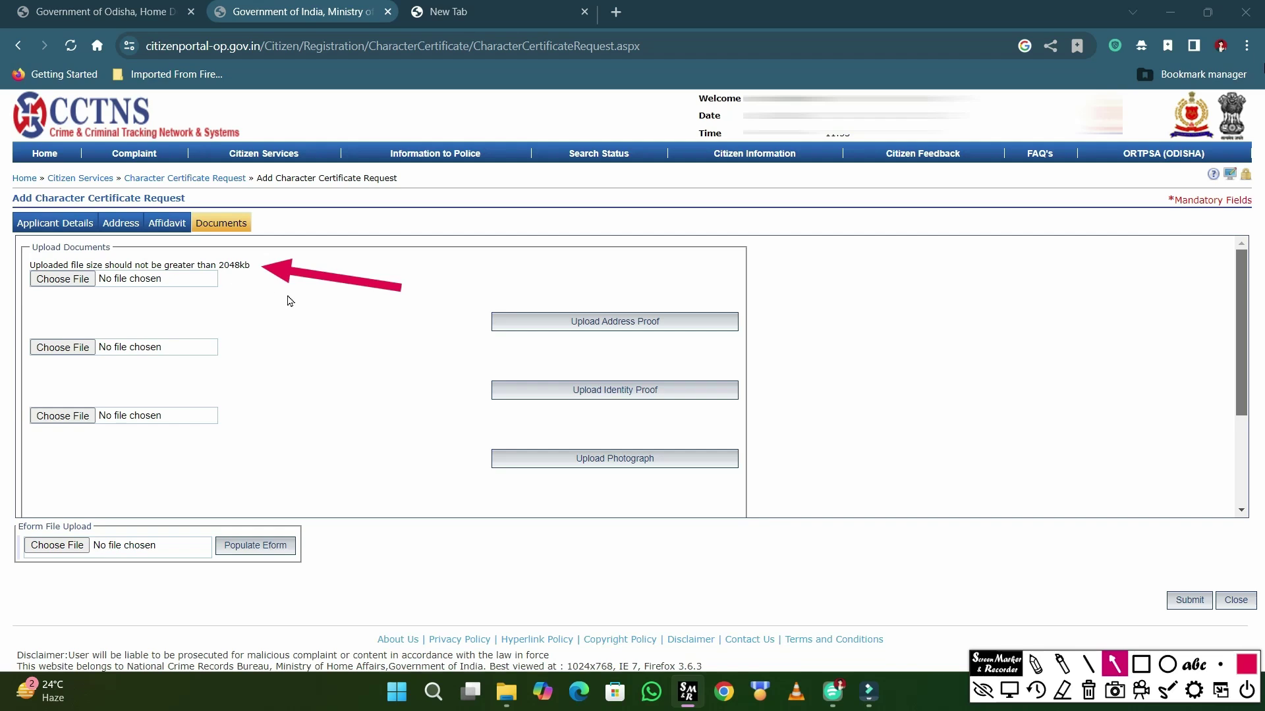
left_click(1088, 692)
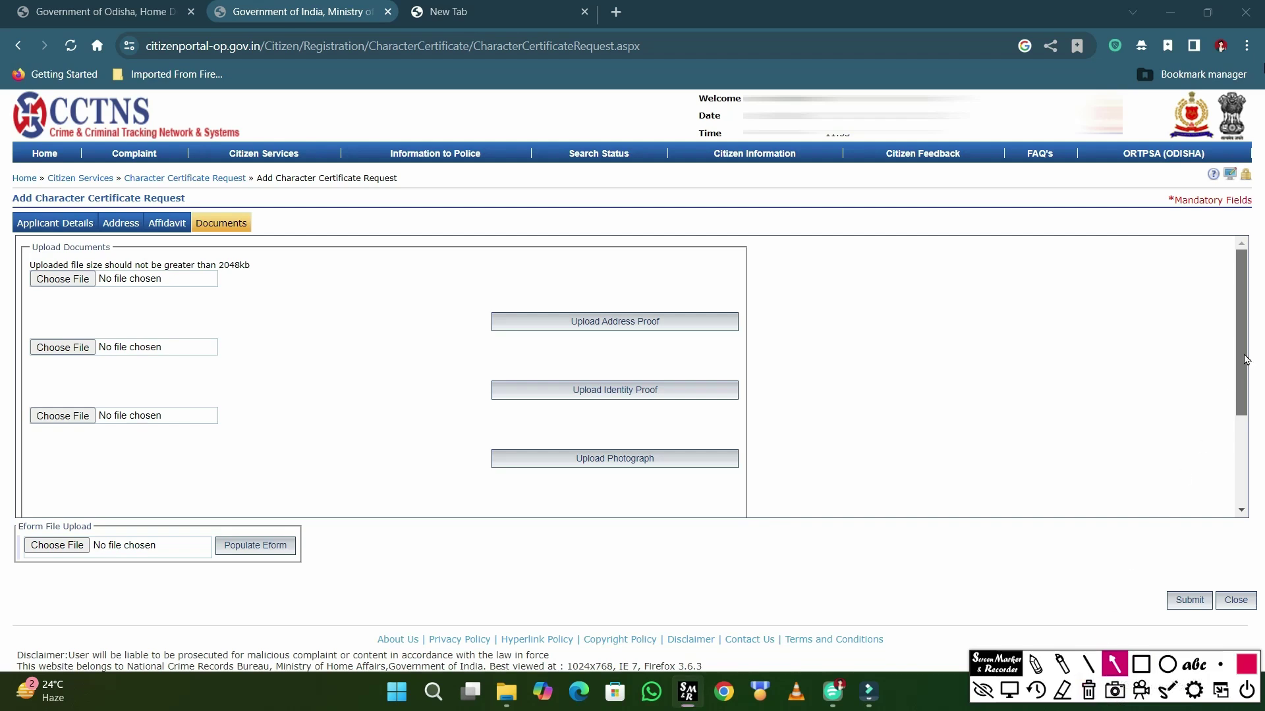
Review the Uploaded document list and mark the Submit option with a red rectangle
left_click_drag(1245, 360, 1242, 484)
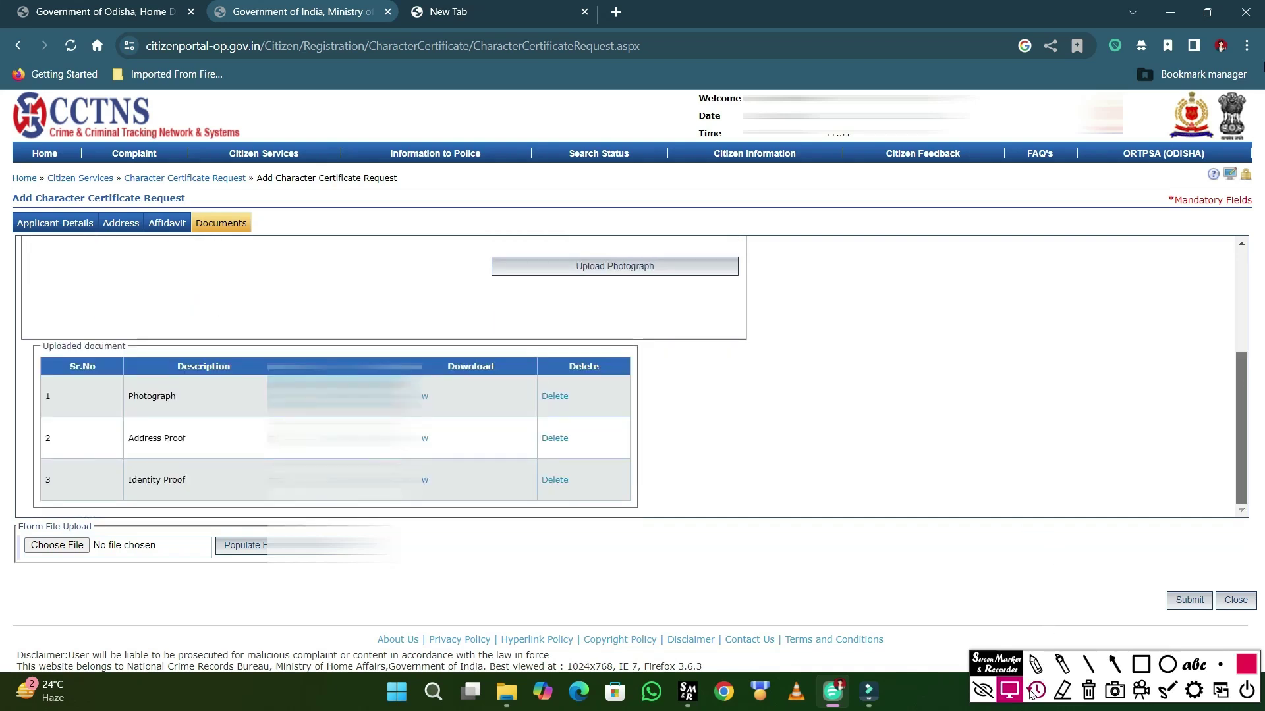
left_click(1140, 664)
left_click_drag(1161, 575, 1178, 625)
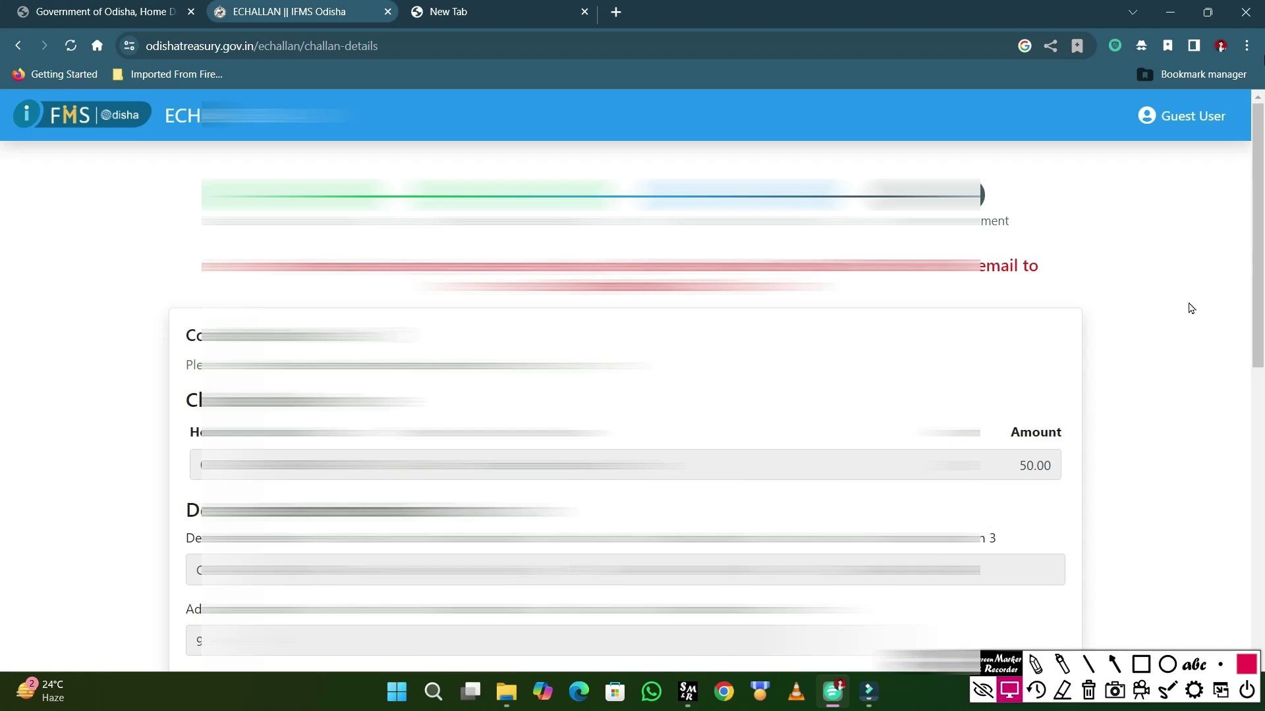
Review the e-challan details down to Depositor Identification, point a red arrow at the Next option, and leave marking mode
left_click_drag(1256, 263, 1254, 559)
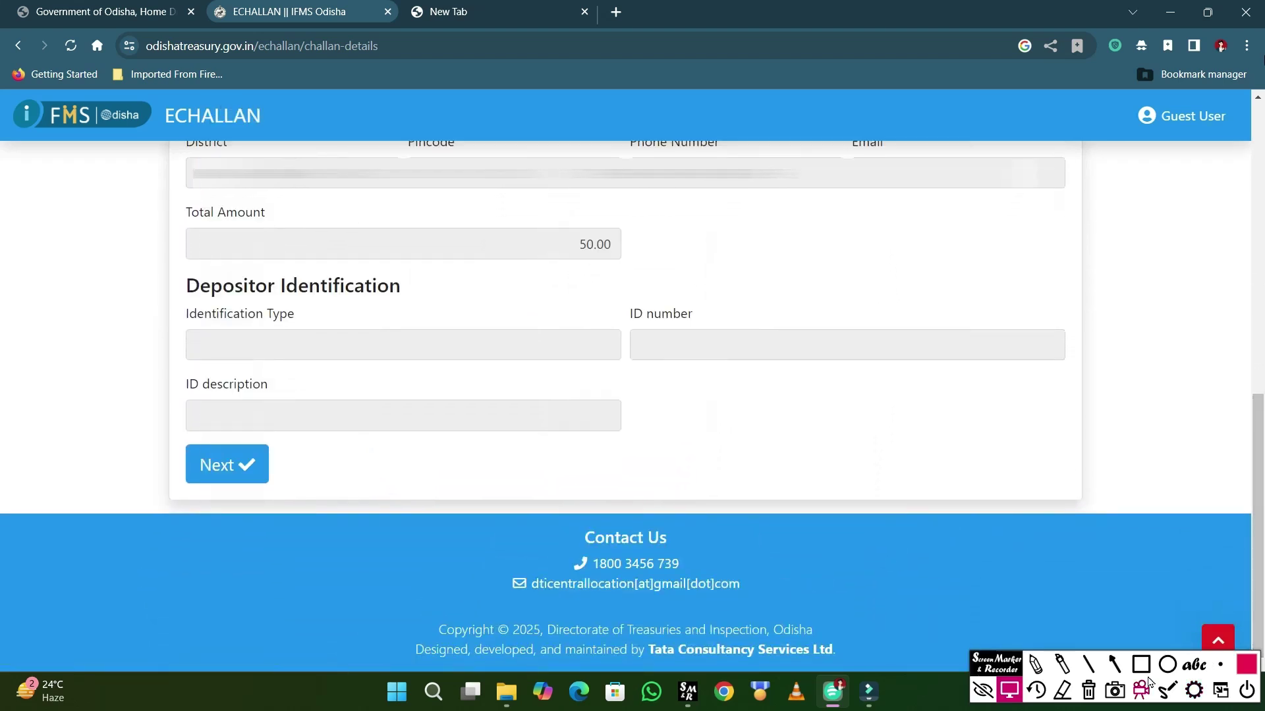
left_click(1113, 665)
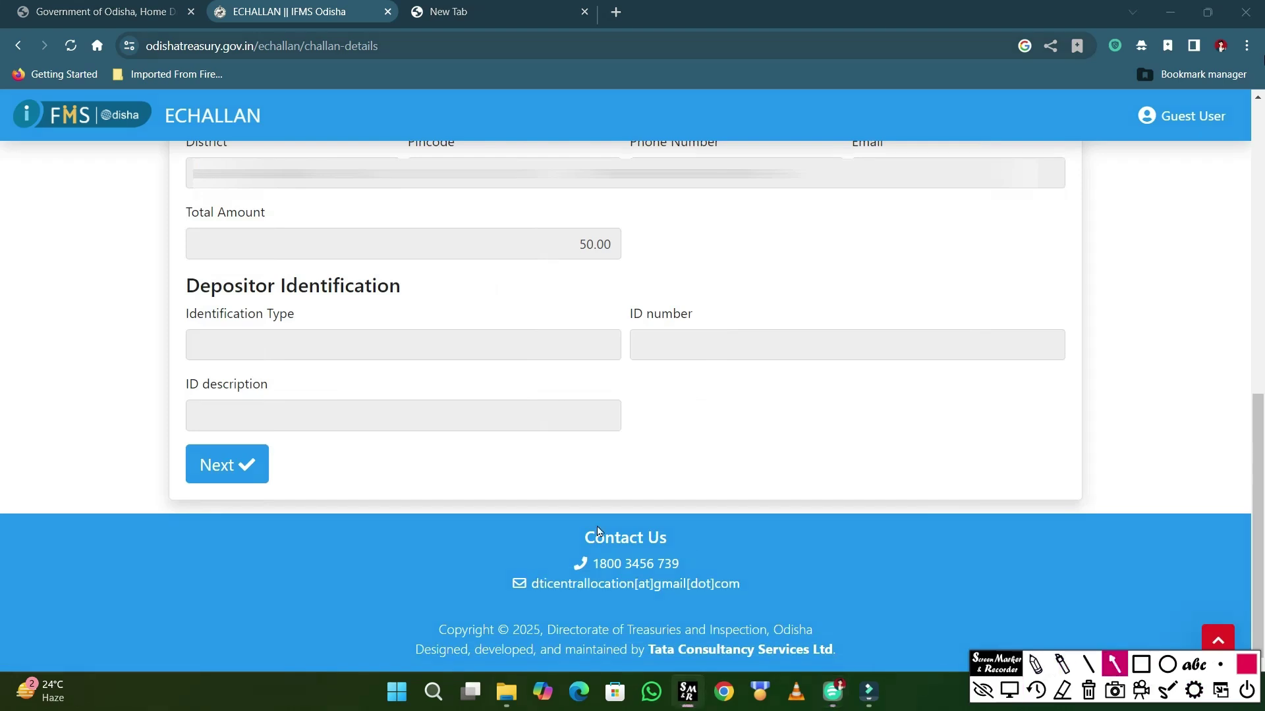
left_click_drag(392, 469, 283, 467)
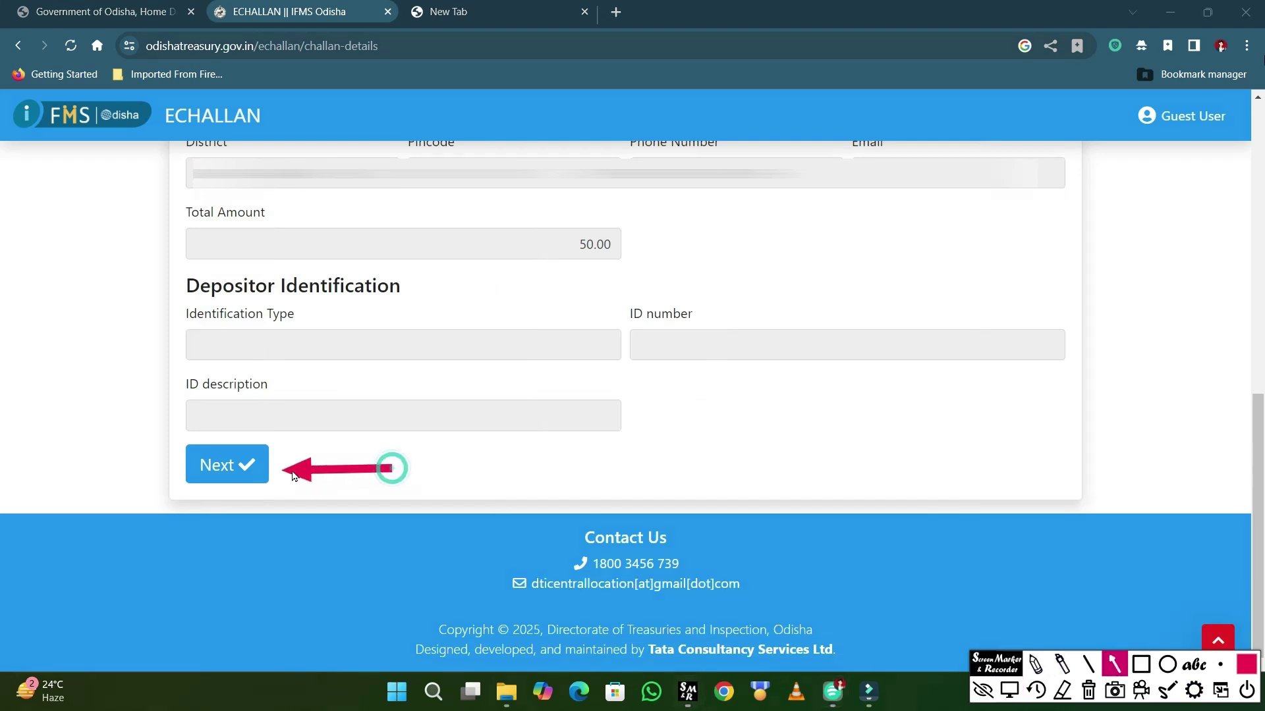
left_click(1009, 690)
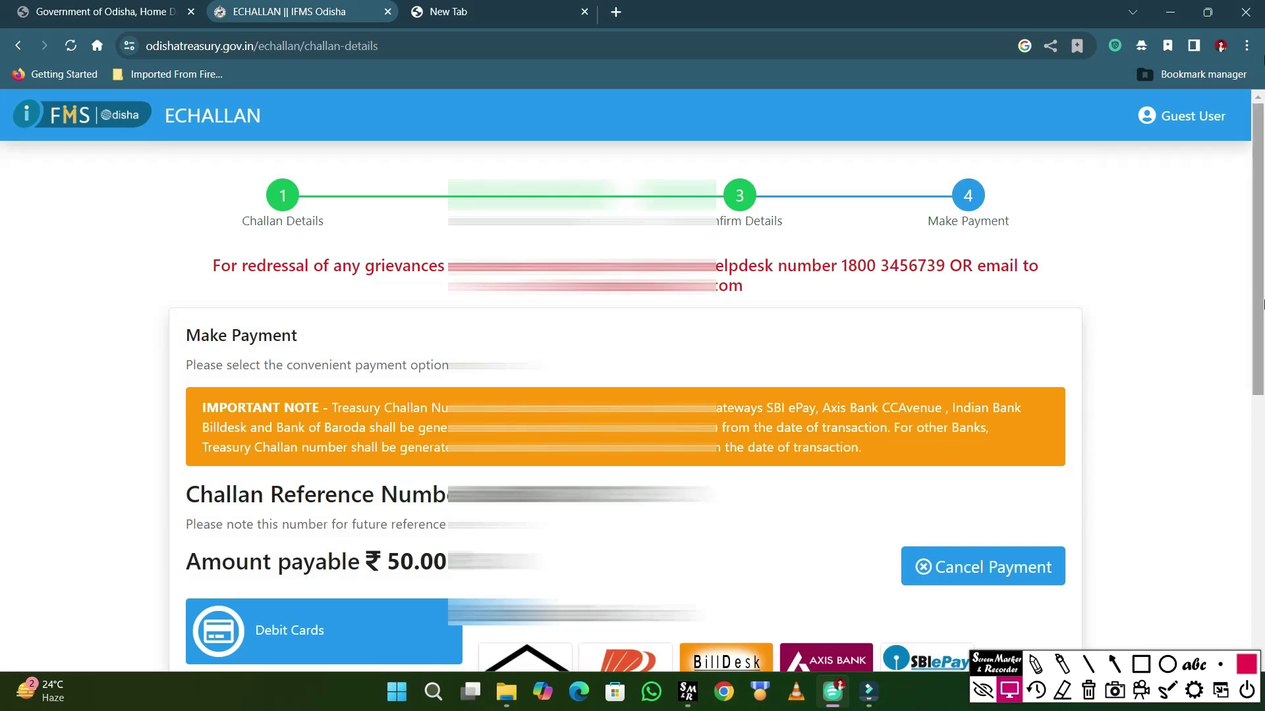
Mark the five debit card payment gateways with red rectangles, from ICICI Bank to SBI ePay, and clear the markings
left_click_drag(1258, 323, 1261, 519)
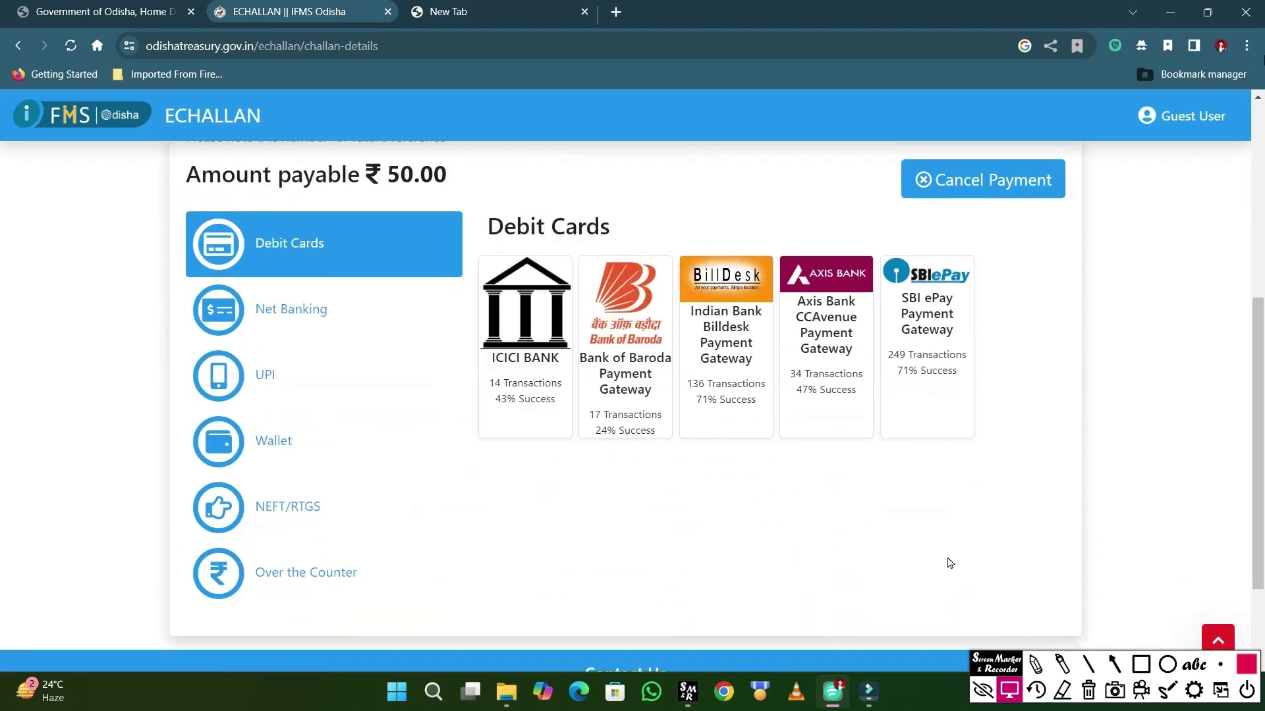
left_click(1141, 664)
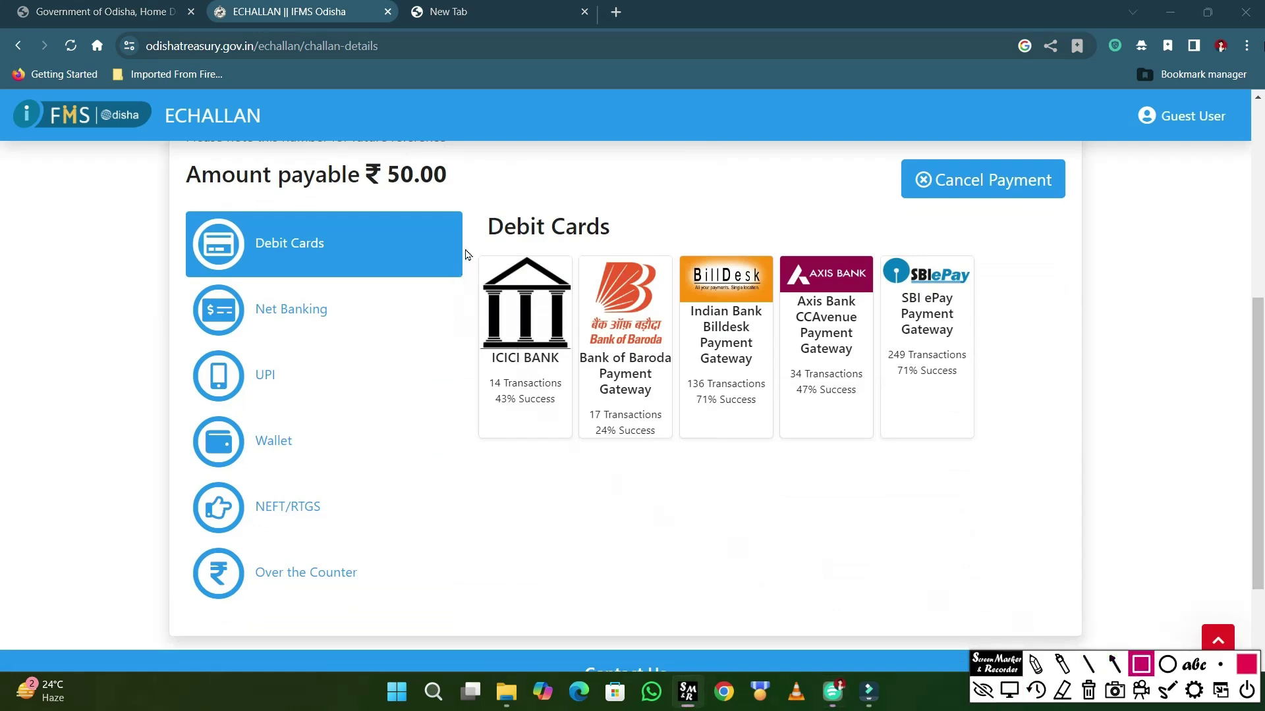
left_click_drag(466, 250, 549, 463)
mouse_move(602, 247)
left_mouse_down()
mouse_move(644, 463)
mouse_move(664, 478)
left_mouse_up()
mouse_move(721, 251)
left_mouse_down()
mouse_move(738, 452)
mouse_move(756, 467)
left_mouse_up()
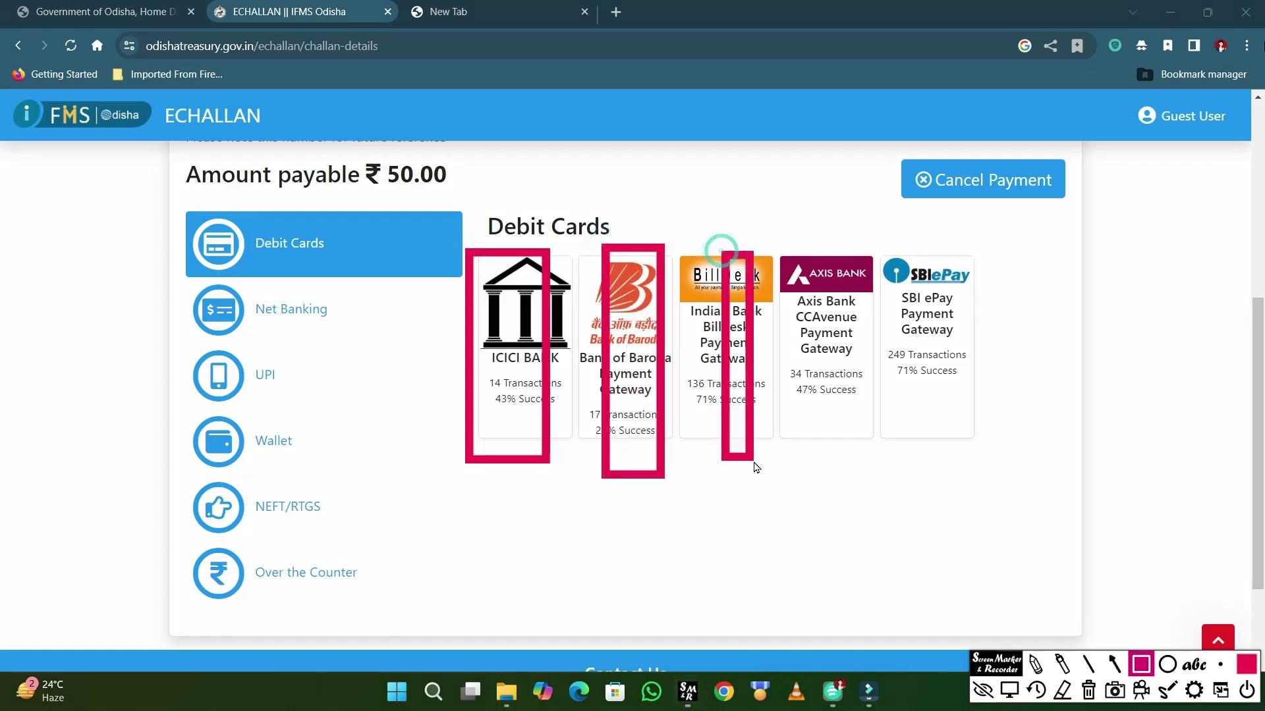
mouse_move(816, 264)
left_mouse_down()
mouse_move(849, 448)
mouse_move(887, 479)
left_mouse_up()
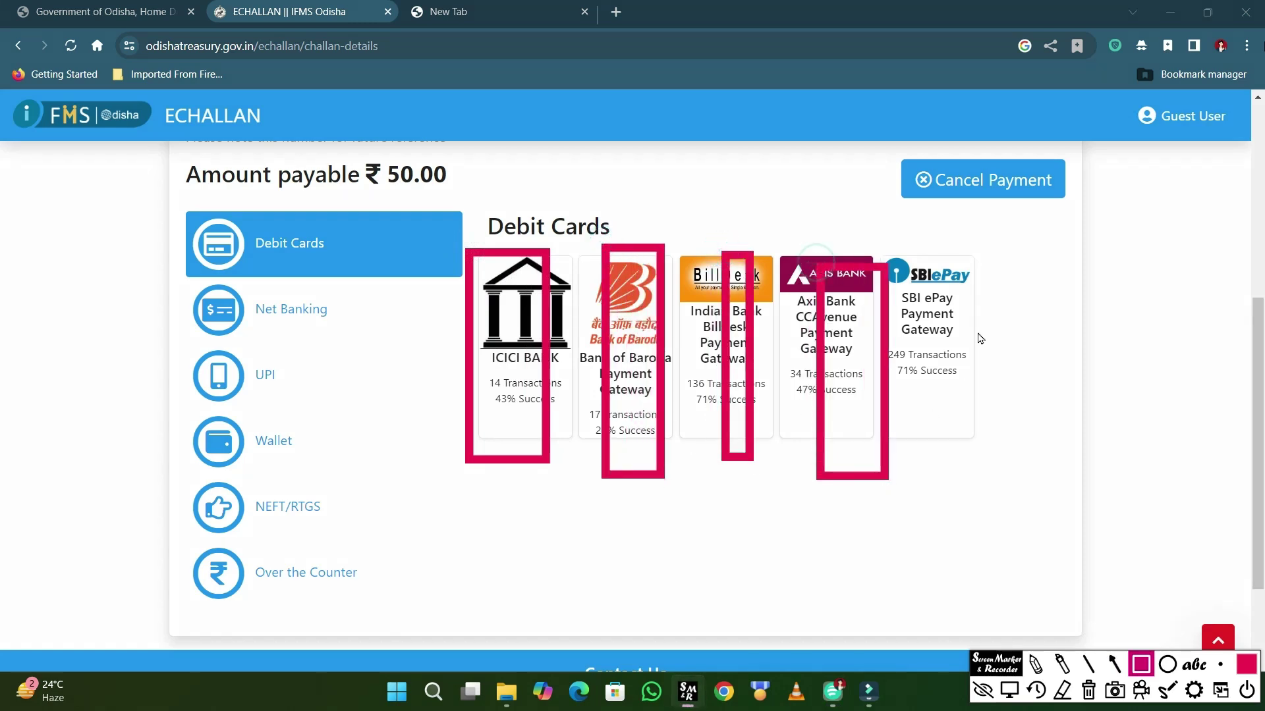
mouse_move(939, 274)
left_mouse_down()
mouse_move(979, 454)
mouse_move(992, 459)
left_mouse_up()
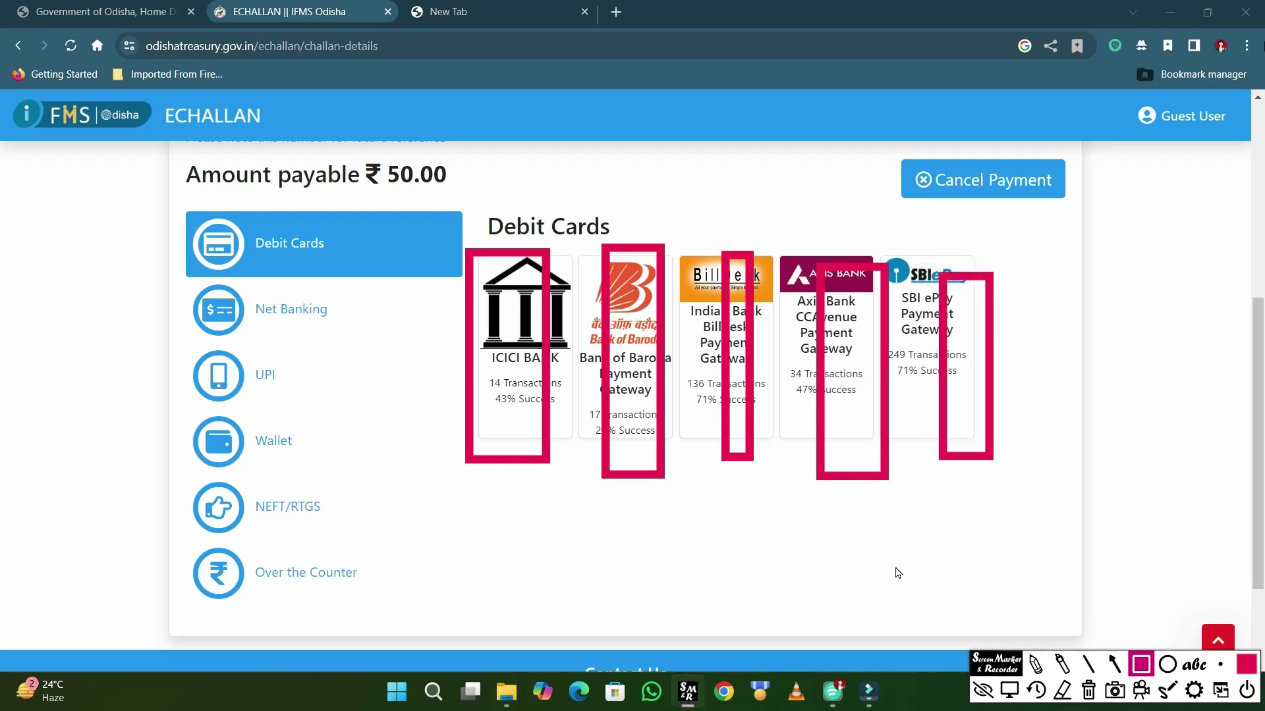
left_click(1088, 691)
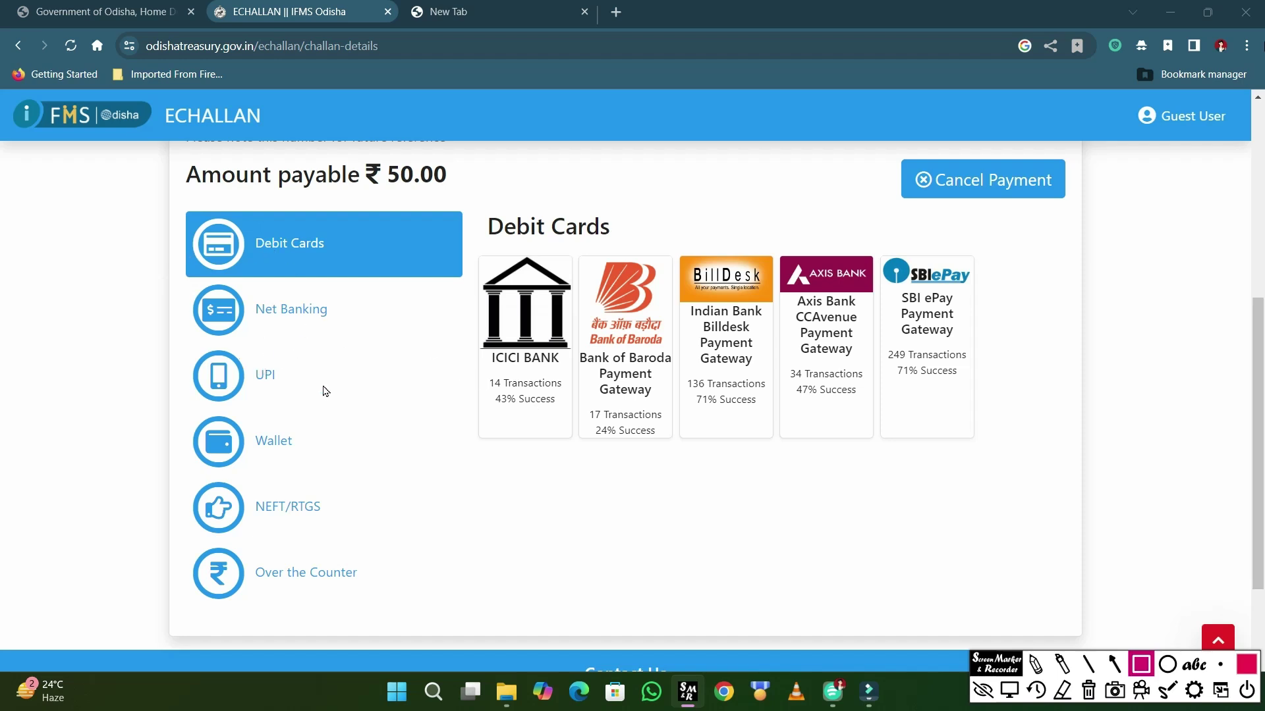
Choose UPI as the payment mode with the Indian Bank Billdesk Payment Gateway
left_click(265, 374)
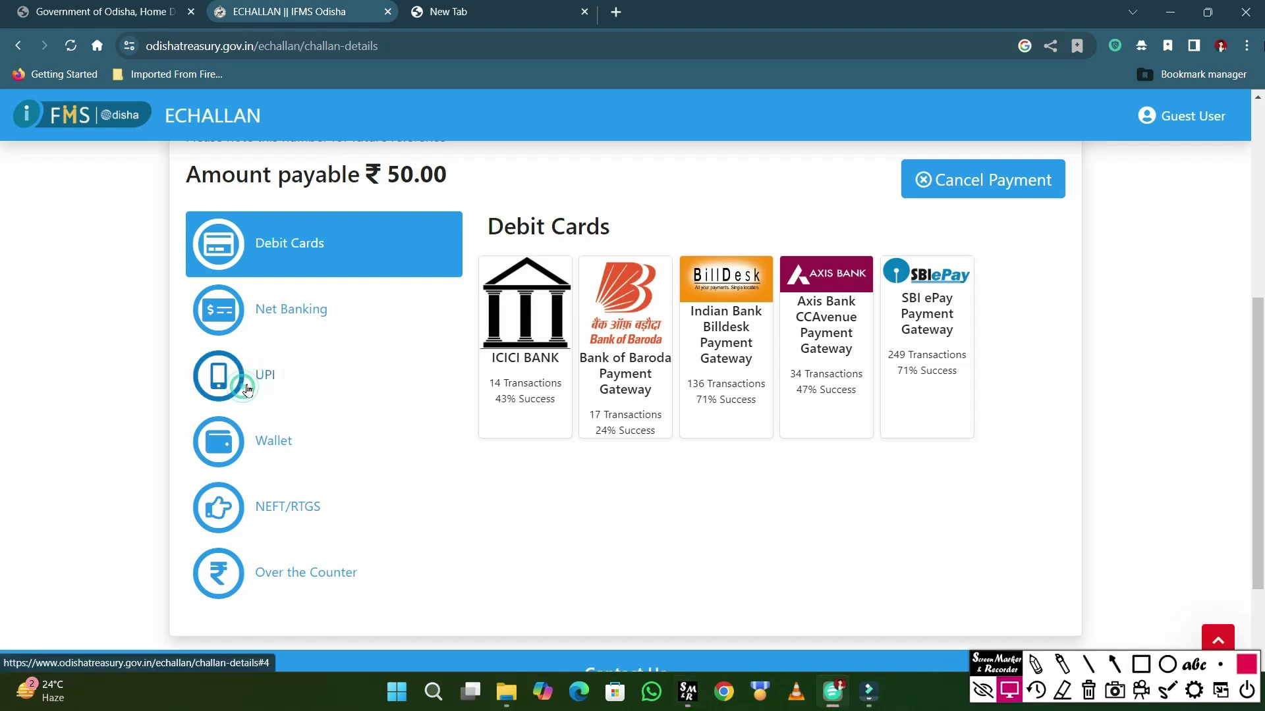
left_click(262, 377)
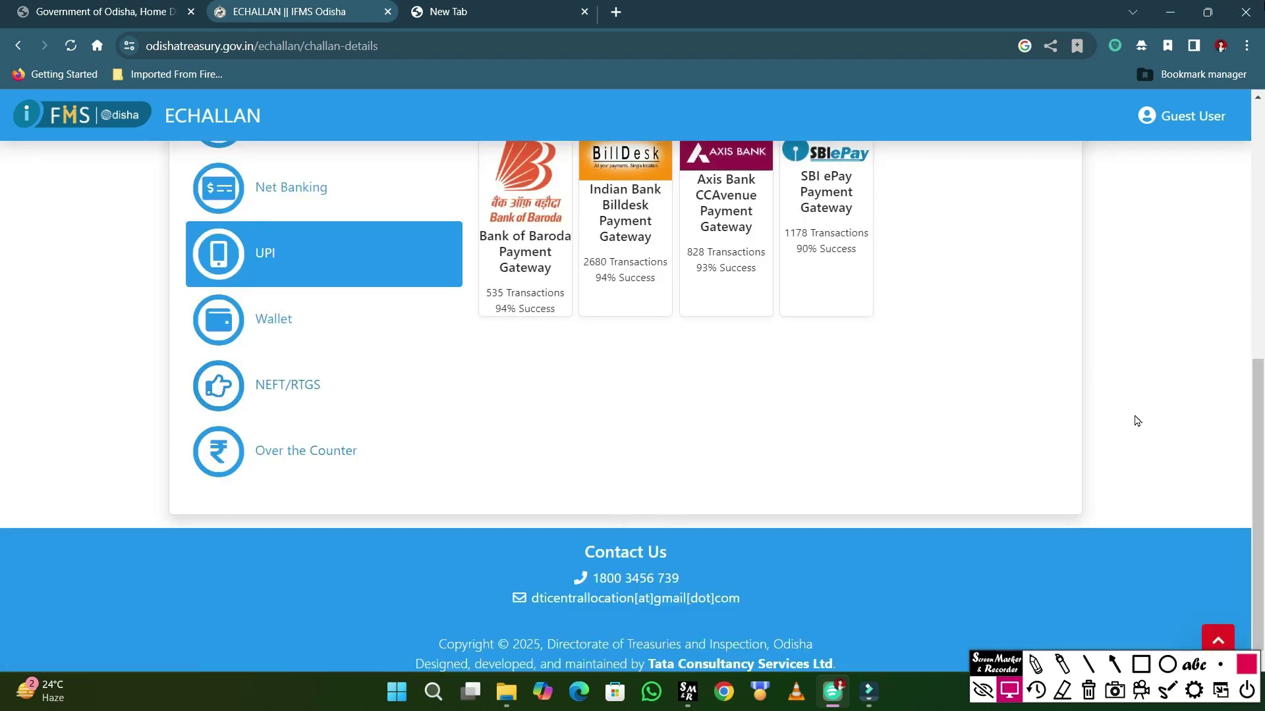
scroll(1247, 475, "up", 2)
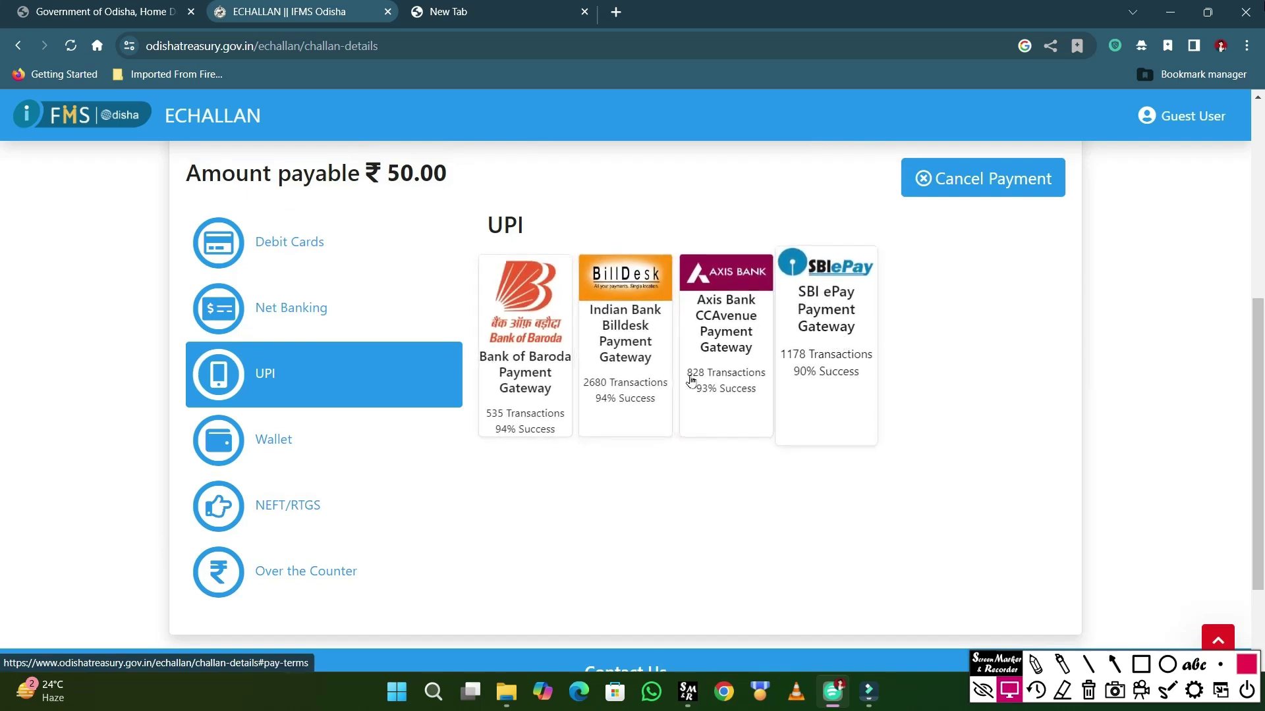
left_click(620, 329)
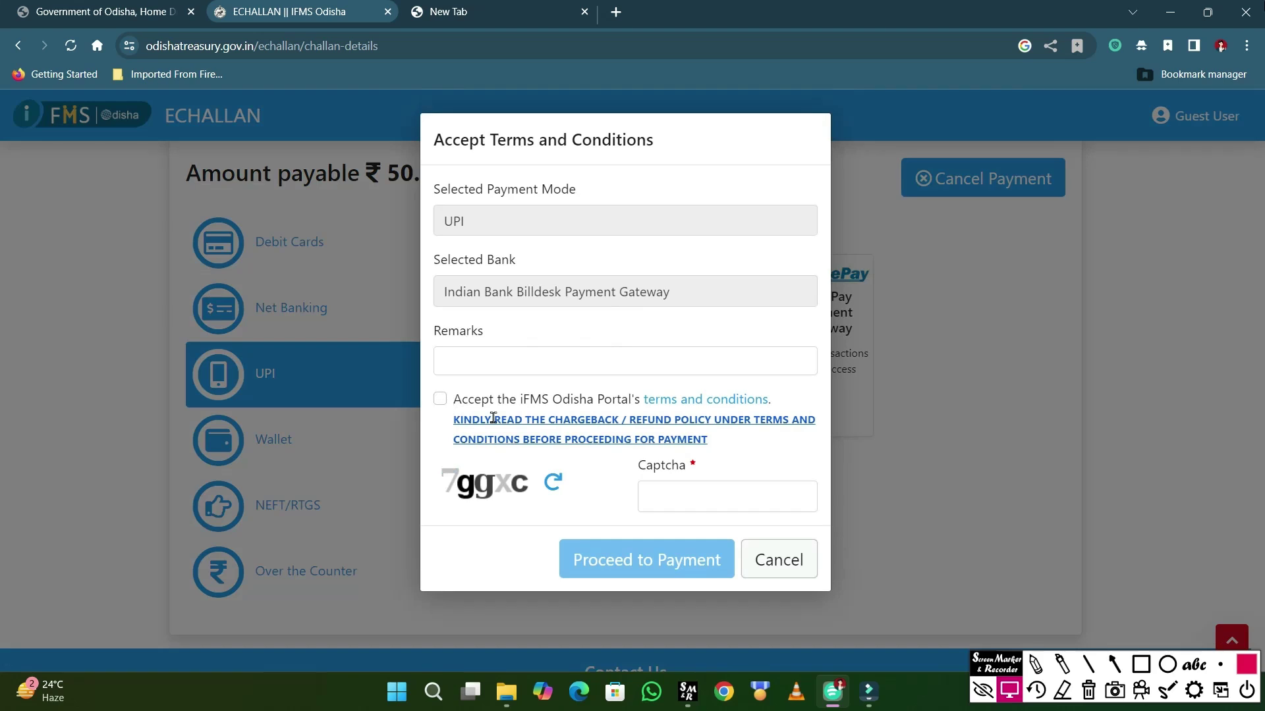
Point red arrows at the terms acceptance checkbox, the captcha image, the Captcha field and the Proceed to Payment option
left_click(1111, 664)
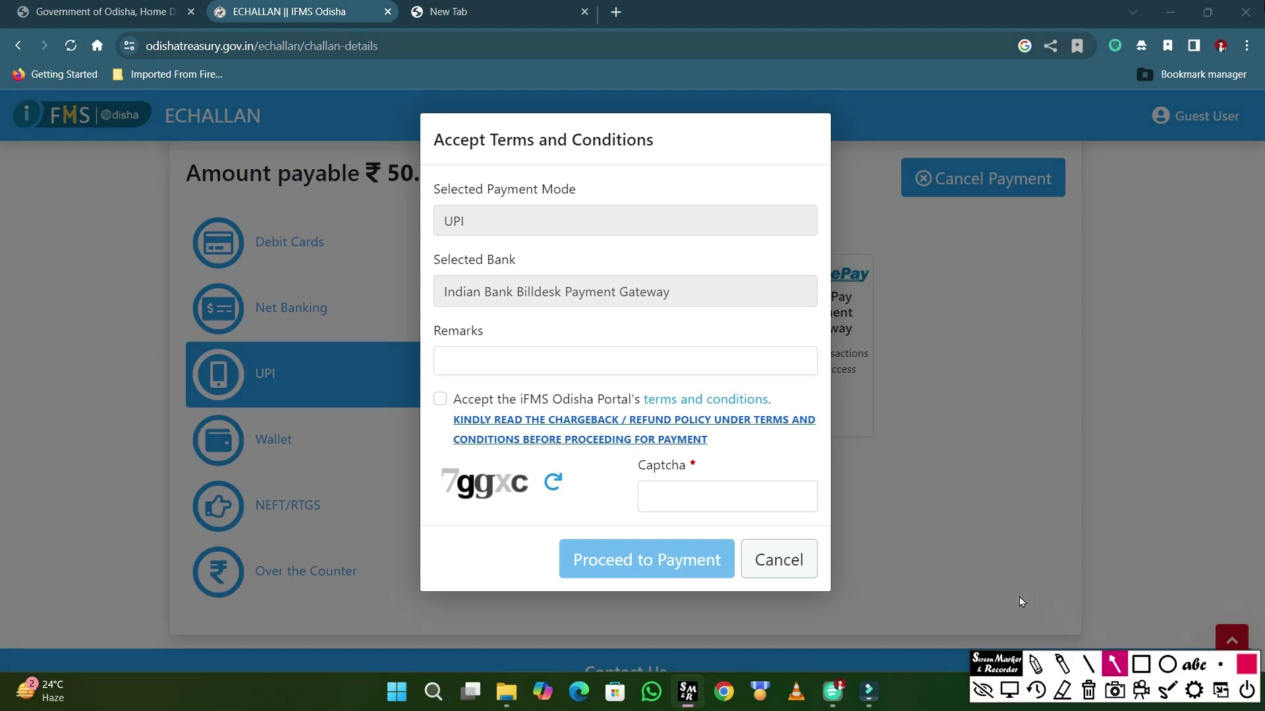
left_click_drag(555, 368, 462, 394)
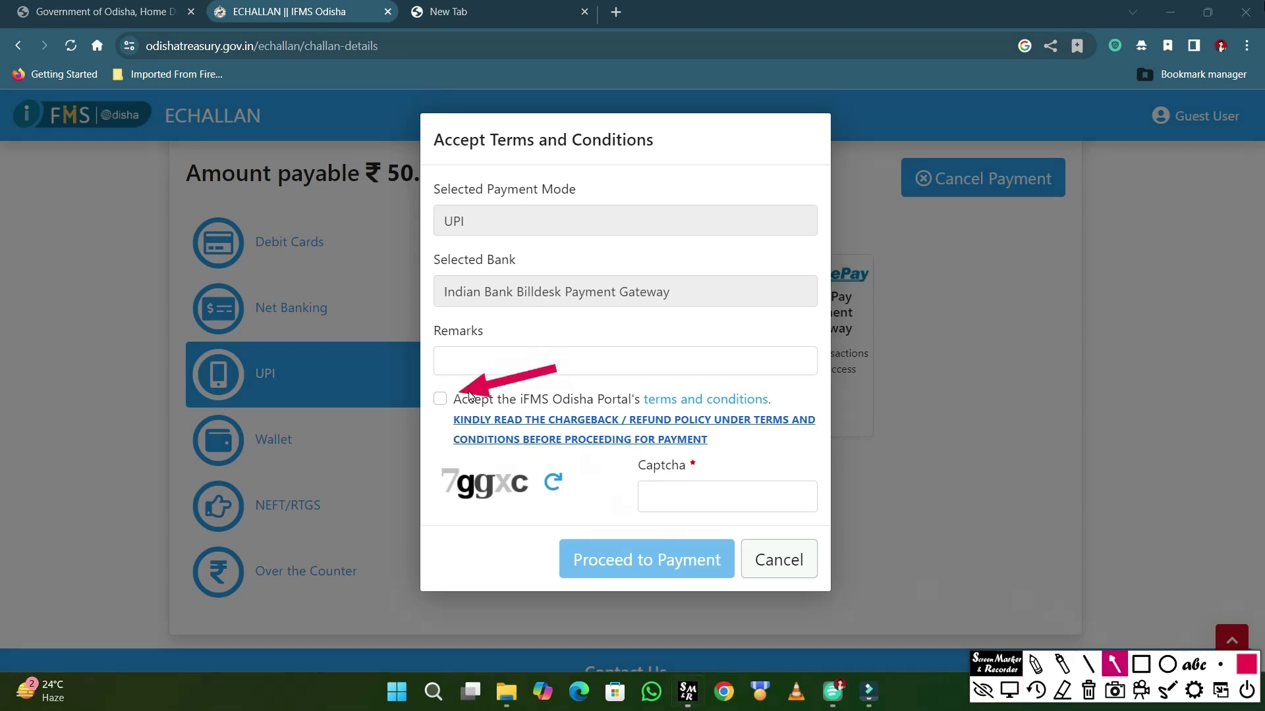
left_click_drag(380, 477, 447, 484)
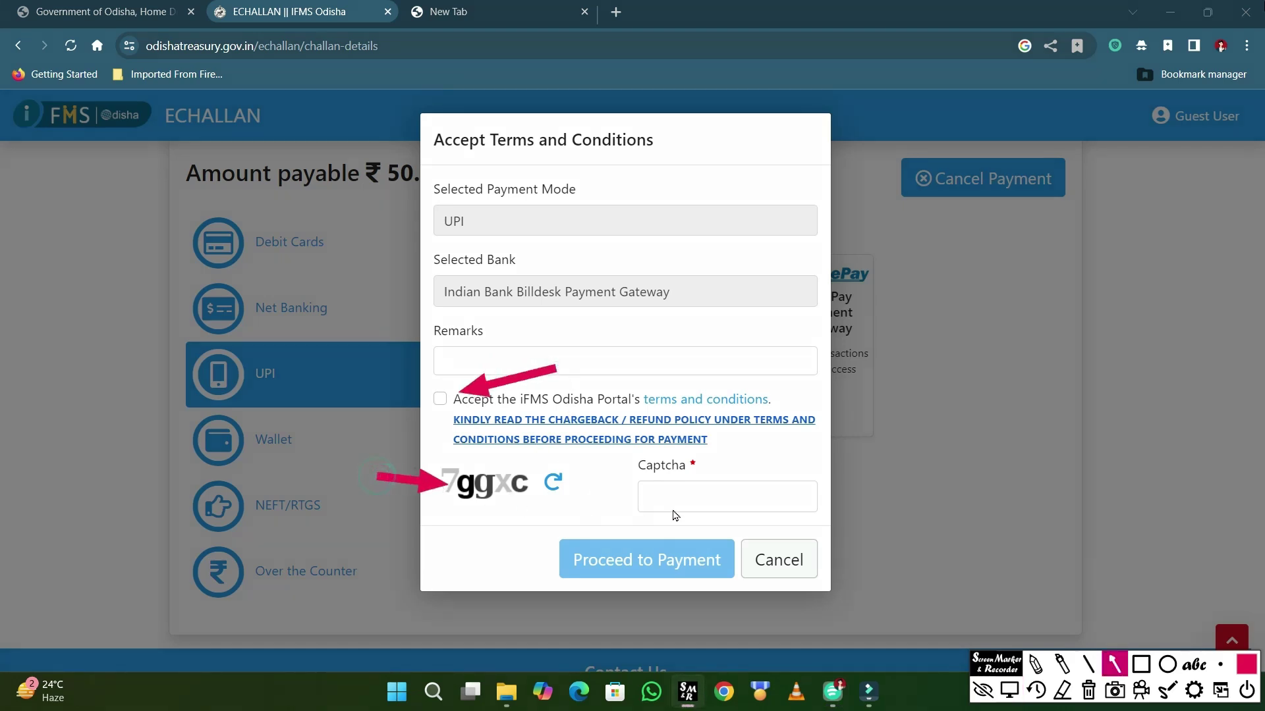
left_click_drag(579, 508, 636, 500)
left_click_drag(515, 588, 555, 565)
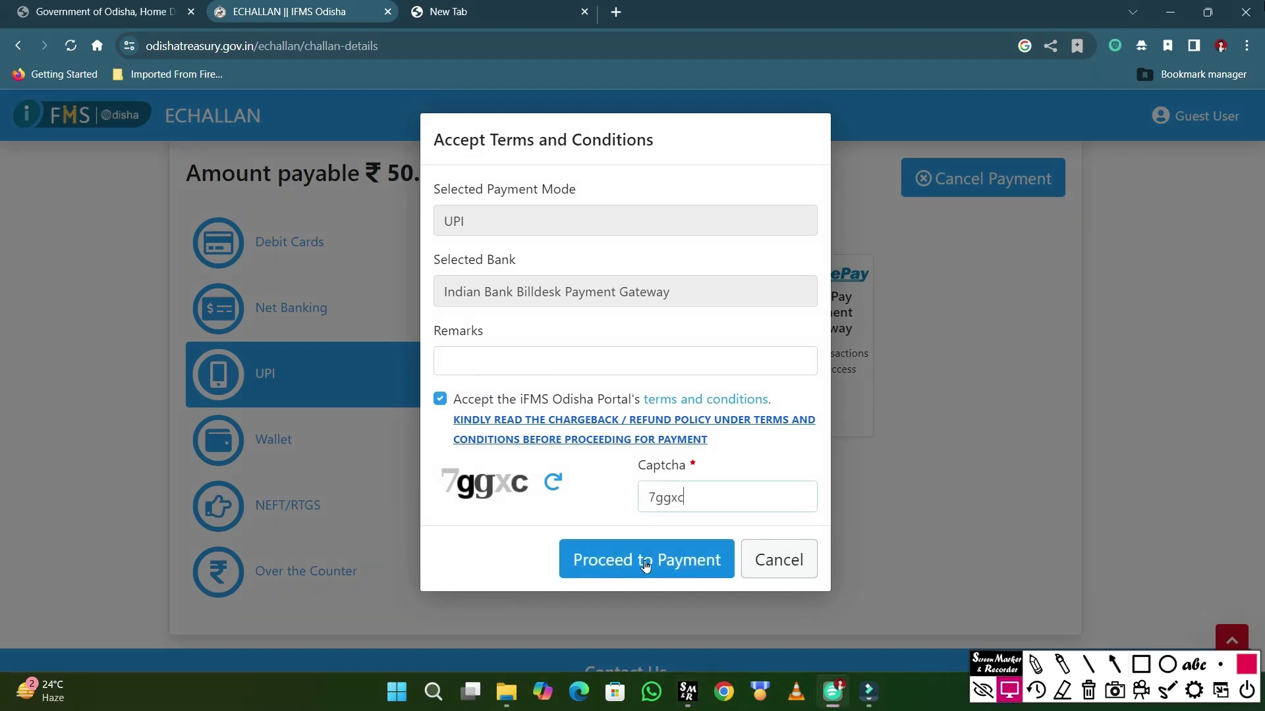
Proceed to payment, accept the redirect to the Billdesk gateway, and make the ₹50 payment with the BHIM UPI QR
left_click(645, 569)
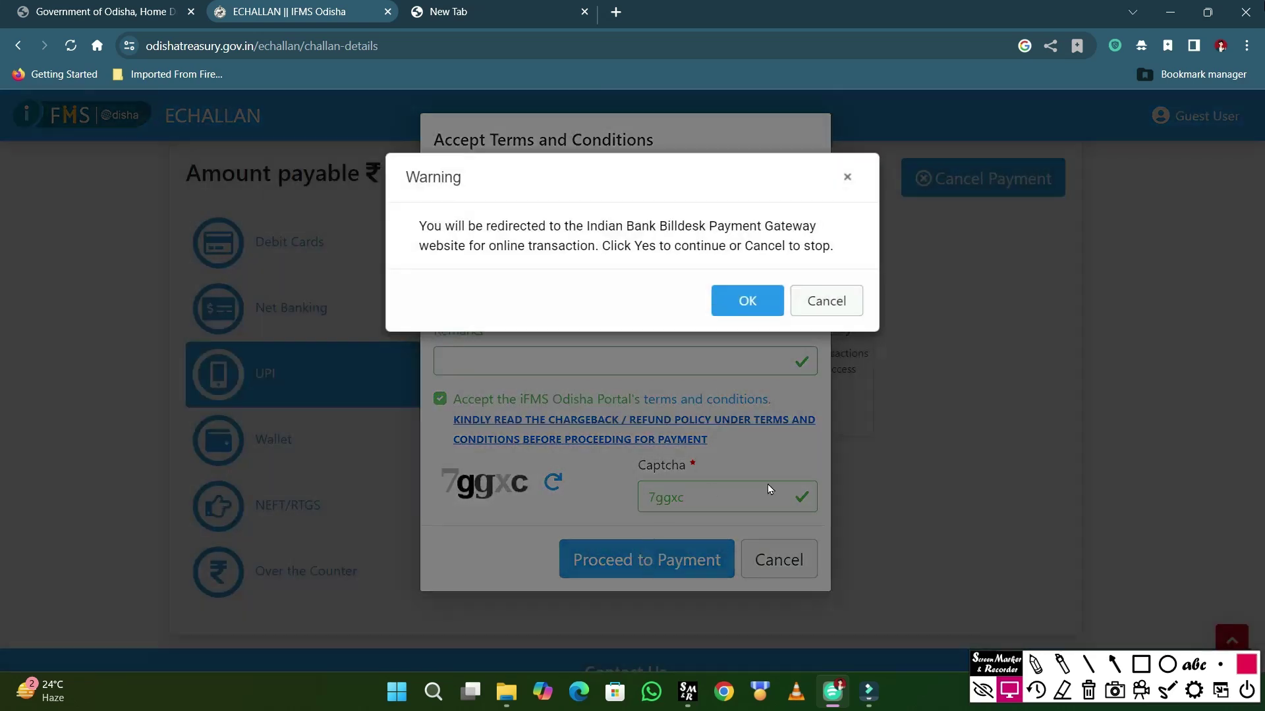
left_click(757, 301)
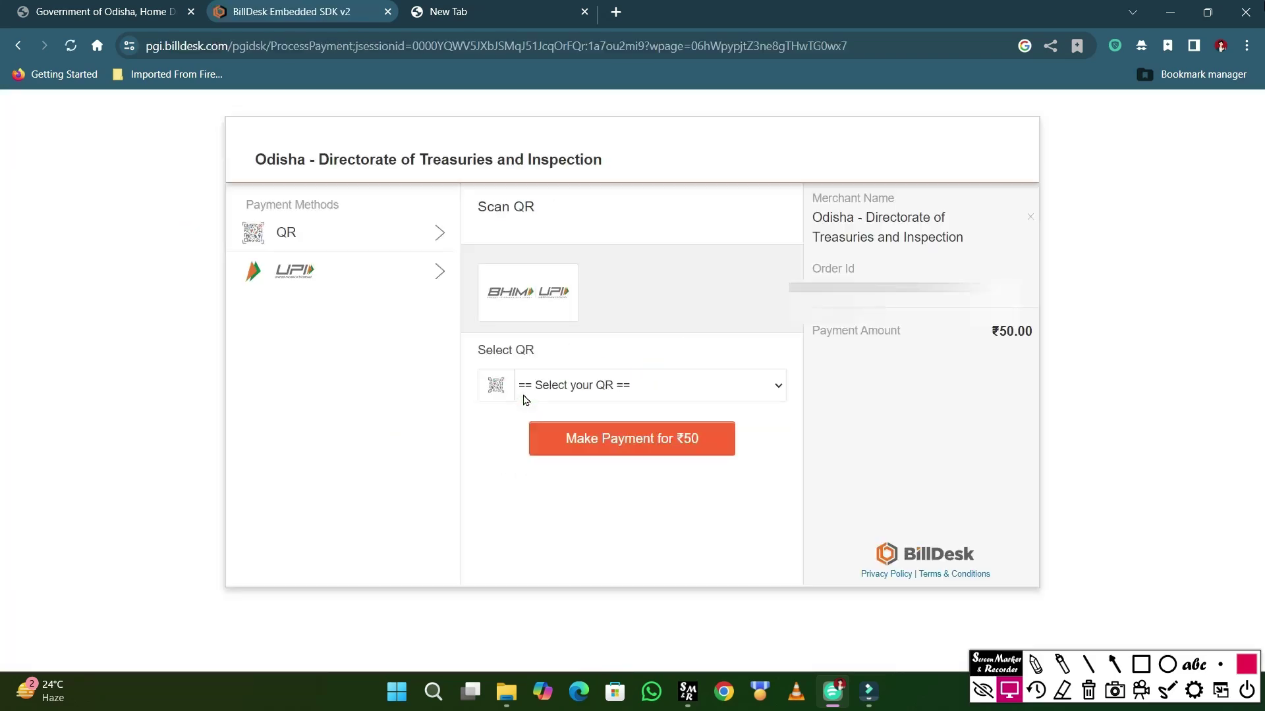
left_click(552, 299)
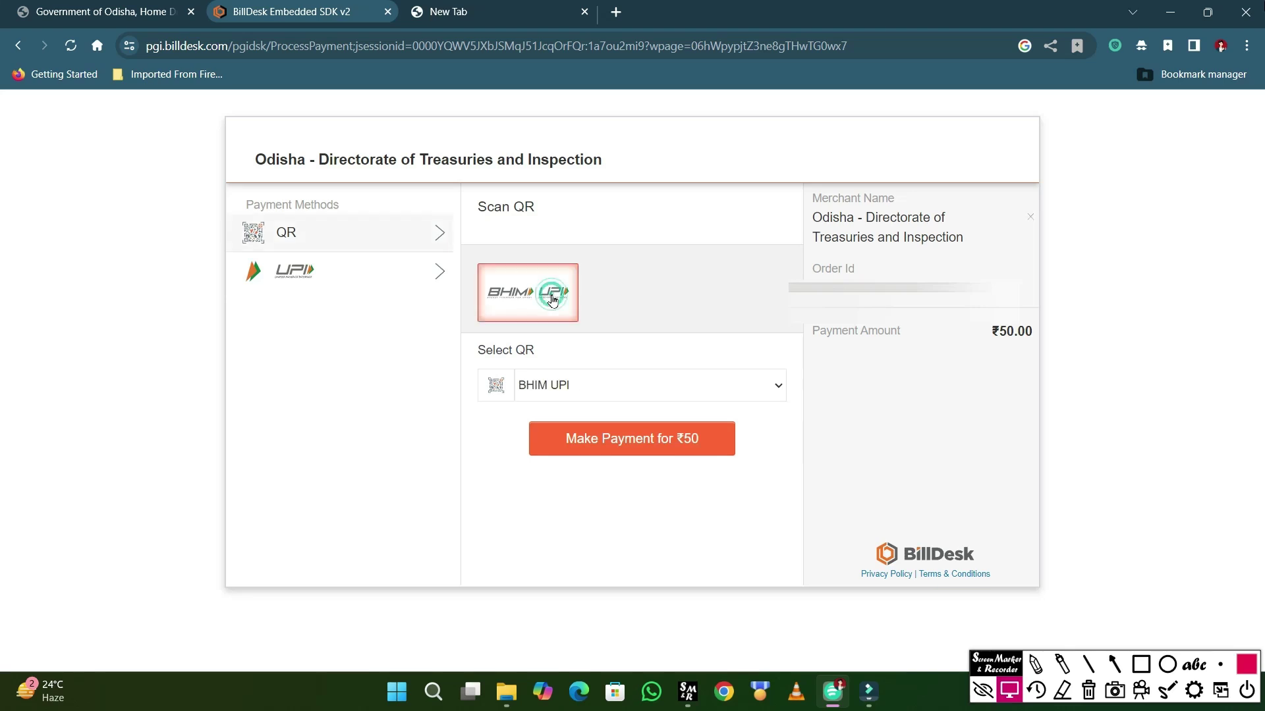
left_click(645, 446)
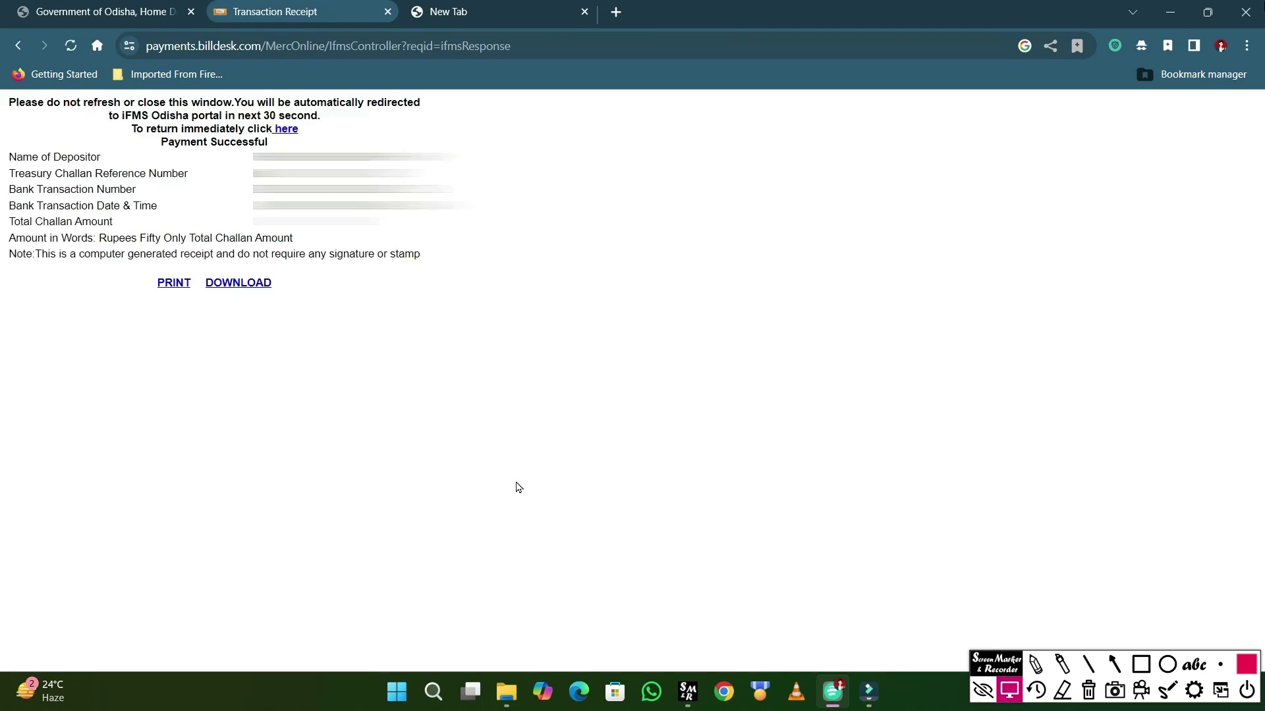
Mark the transaction receipt's PRINT and DOWNLOAD links and its redirect notice with red rectangles, and clear the markings
left_click(1091, 665)
left_click(1141, 664)
mouse_move(123, 264)
left_mouse_down()
mouse_move(209, 299)
mouse_move(333, 308)
left_mouse_up()
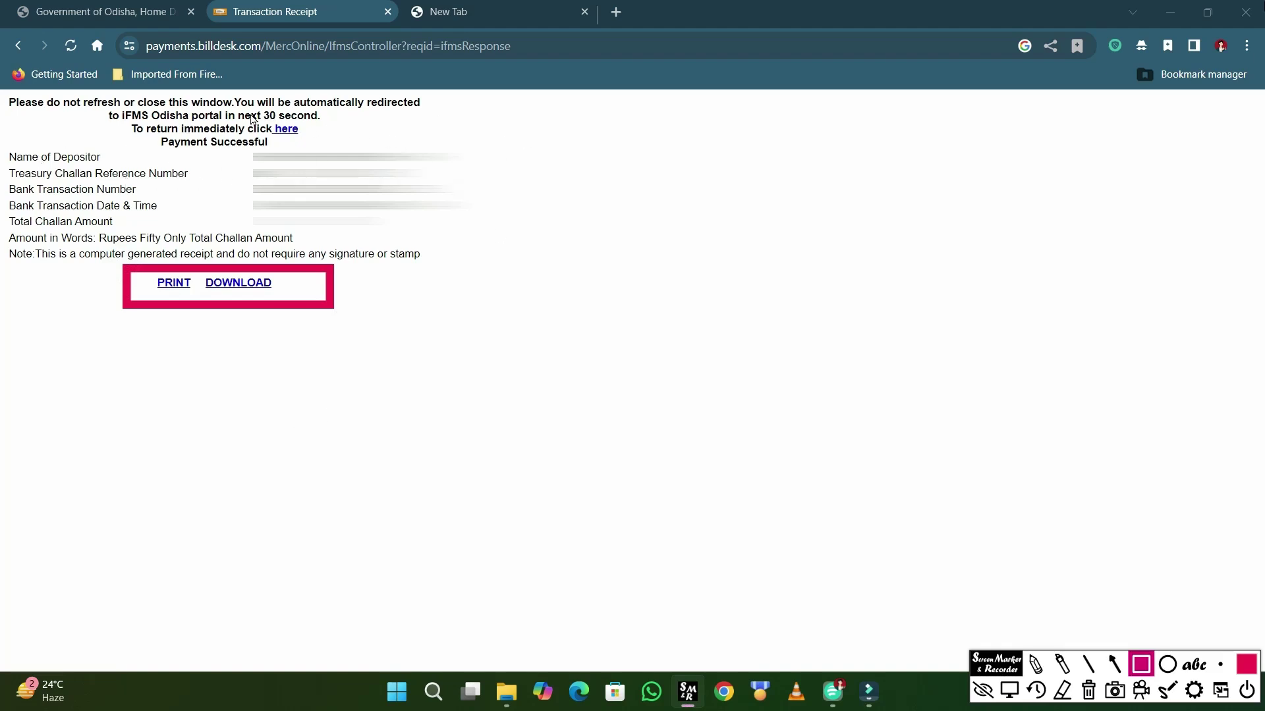
left_click_drag(223, 109, 368, 129)
left_click(441, 104)
left_click(1088, 691)
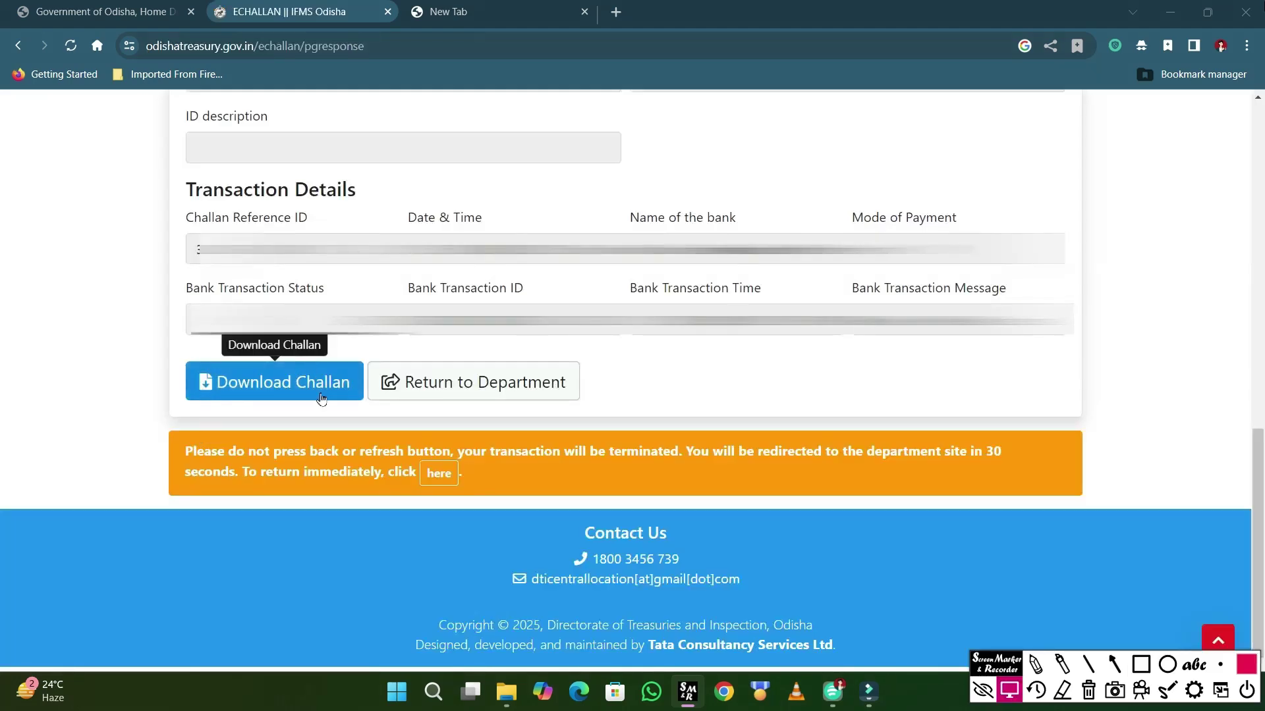
Download the challan, frame the portal's service request number line with a red rectangle, and clear the marking
left_click(300, 385)
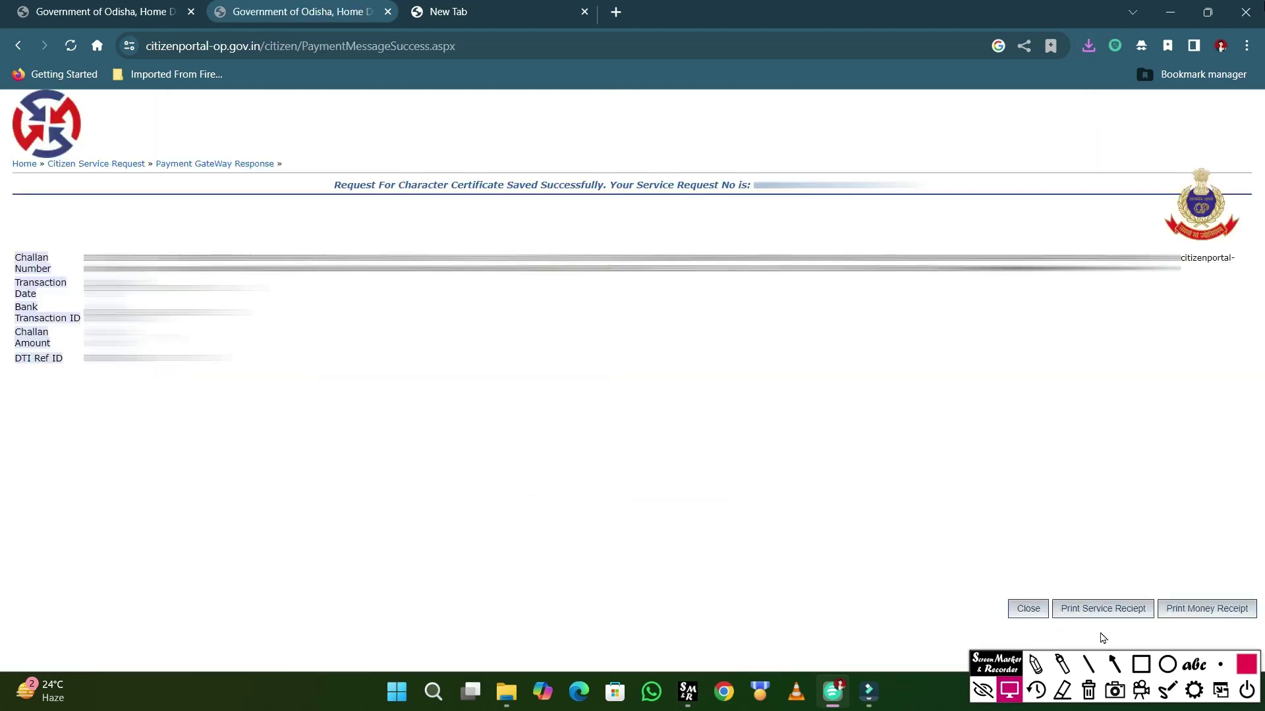
left_click(1141, 664)
mouse_move(302, 163)
left_mouse_down()
mouse_move(347, 226)
mouse_move(870, 223)
left_mouse_up()
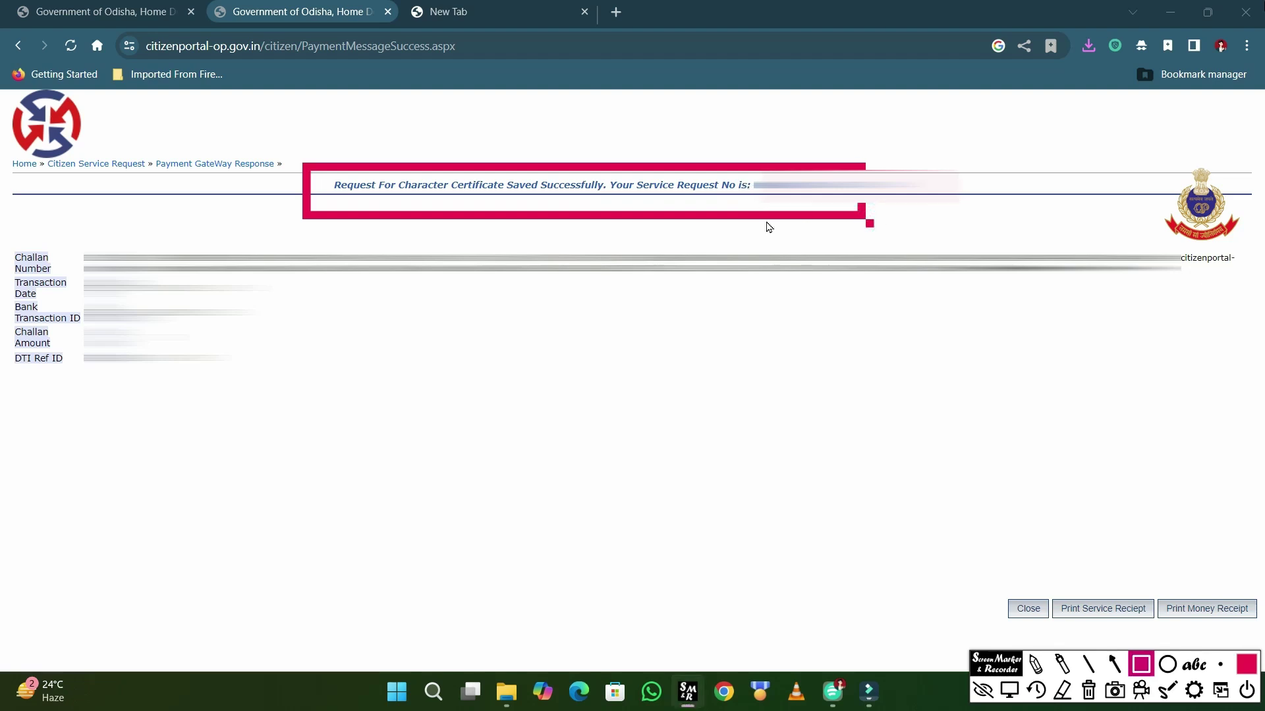
left_click(1088, 690)
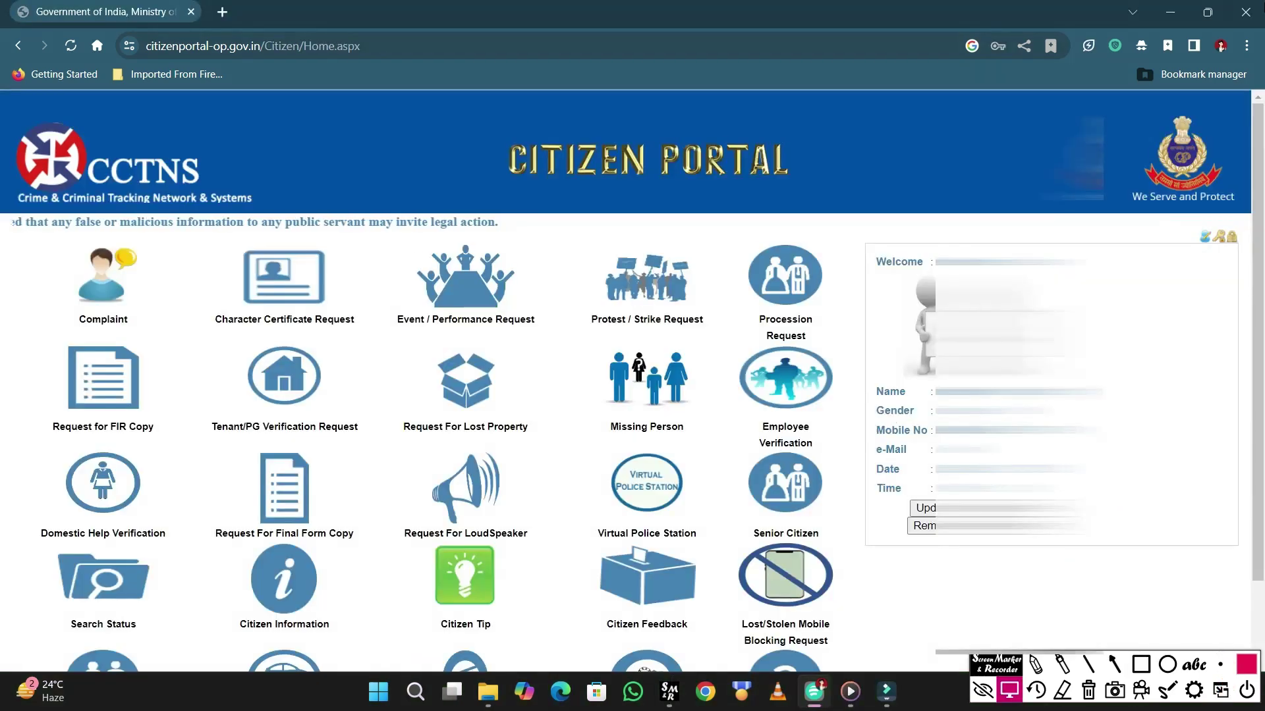
Frame the Search Status service on the portal home page with a red rectangle and open that service
left_click_drag(1262, 296, 1263, 374)
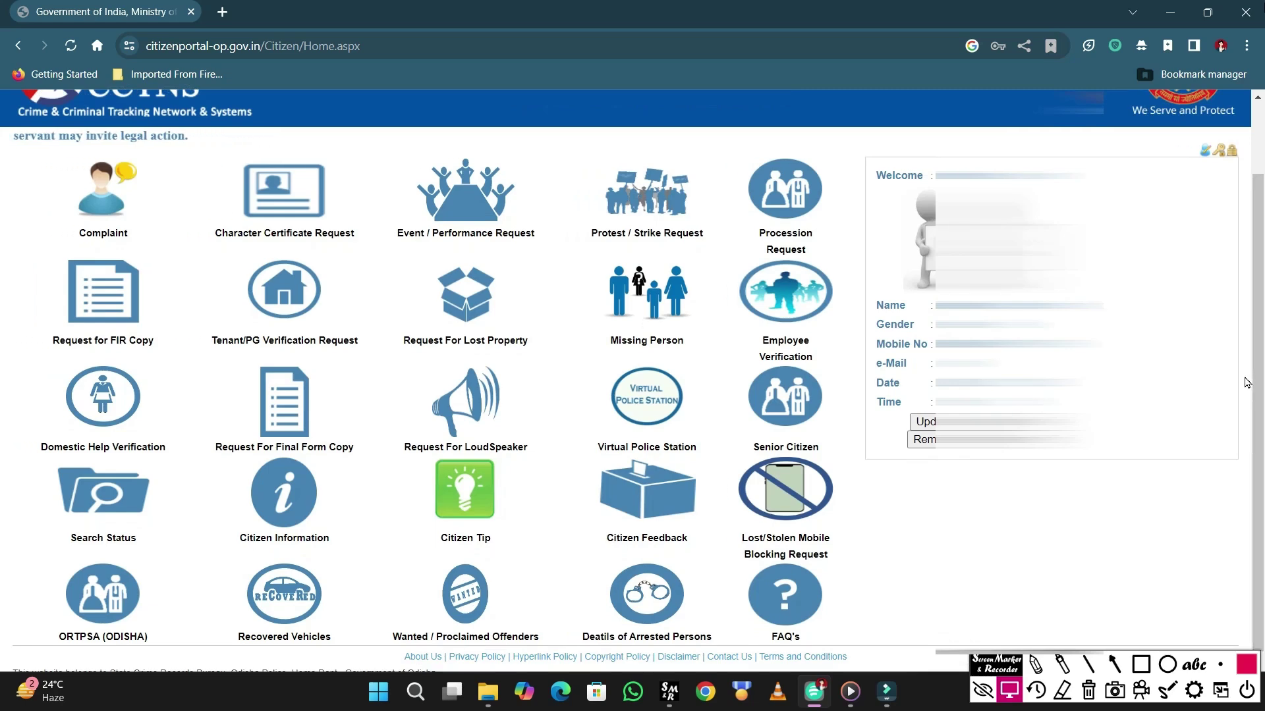
left_click_drag(1262, 354, 1262, 424)
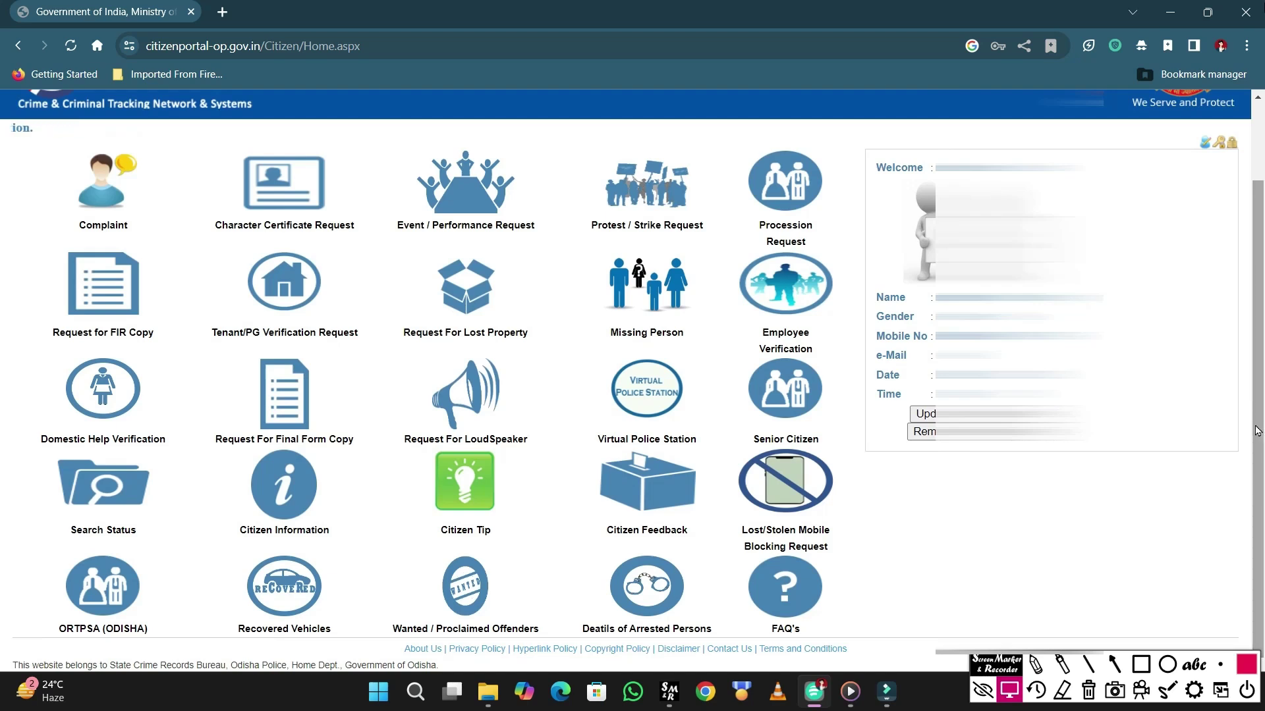
mouse_move(39, 462)
left_mouse_down()
mouse_move(36, 515)
mouse_move(138, 564)
mouse_move(204, 556)
left_mouse_up()
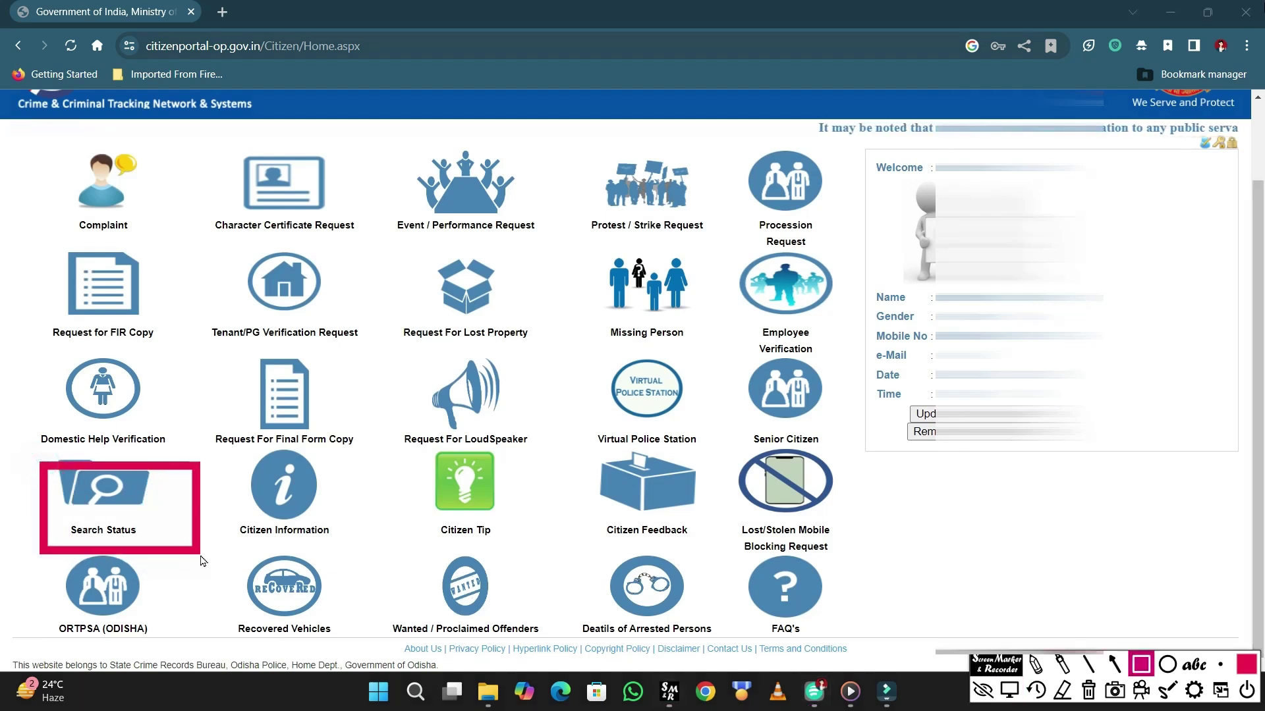
left_click(134, 526)
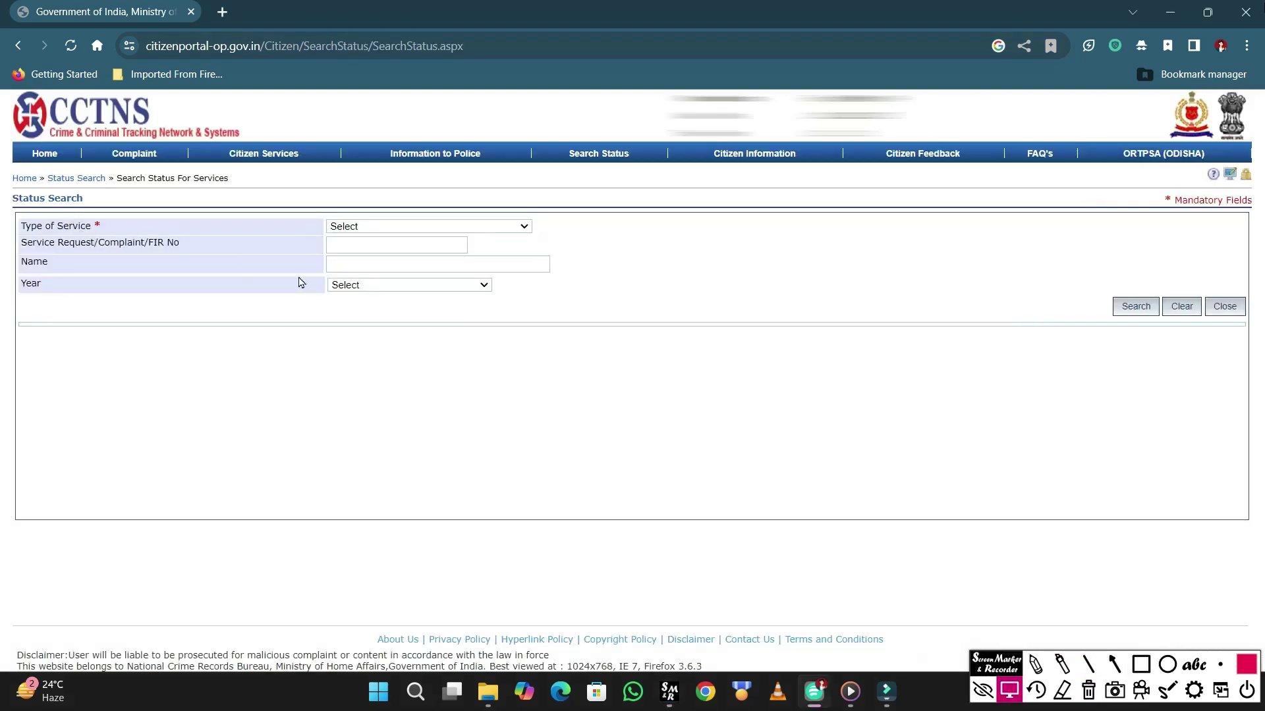
Set the status search's Type of Service to Service Request and its Type Of Service Request to Character Certificate
left_click(409, 232)
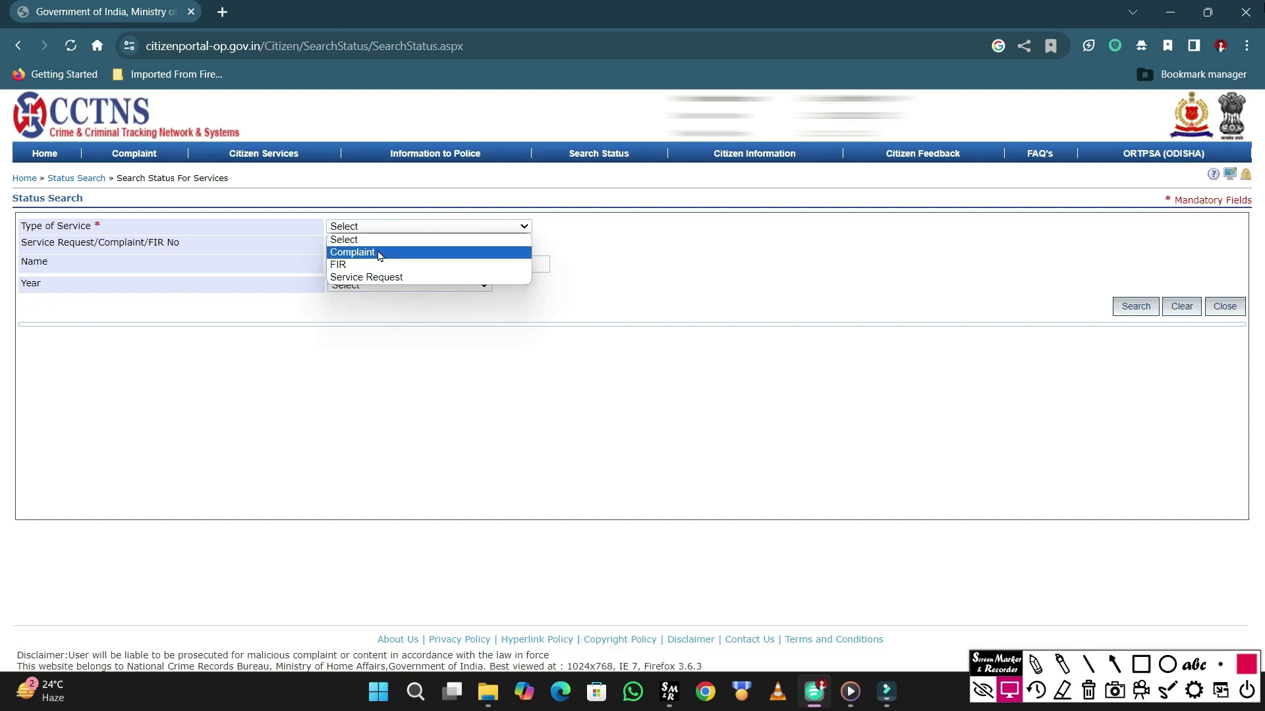
left_click(397, 282)
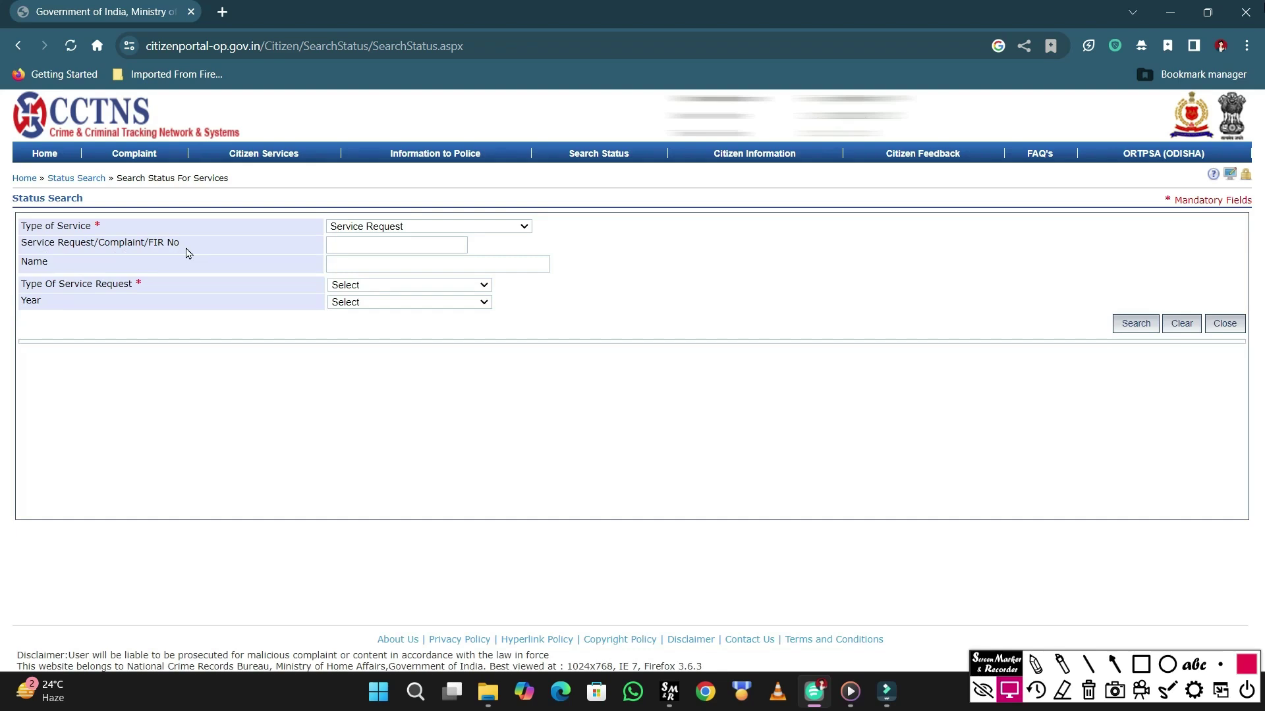
left_click(389, 247)
left_click(366, 287)
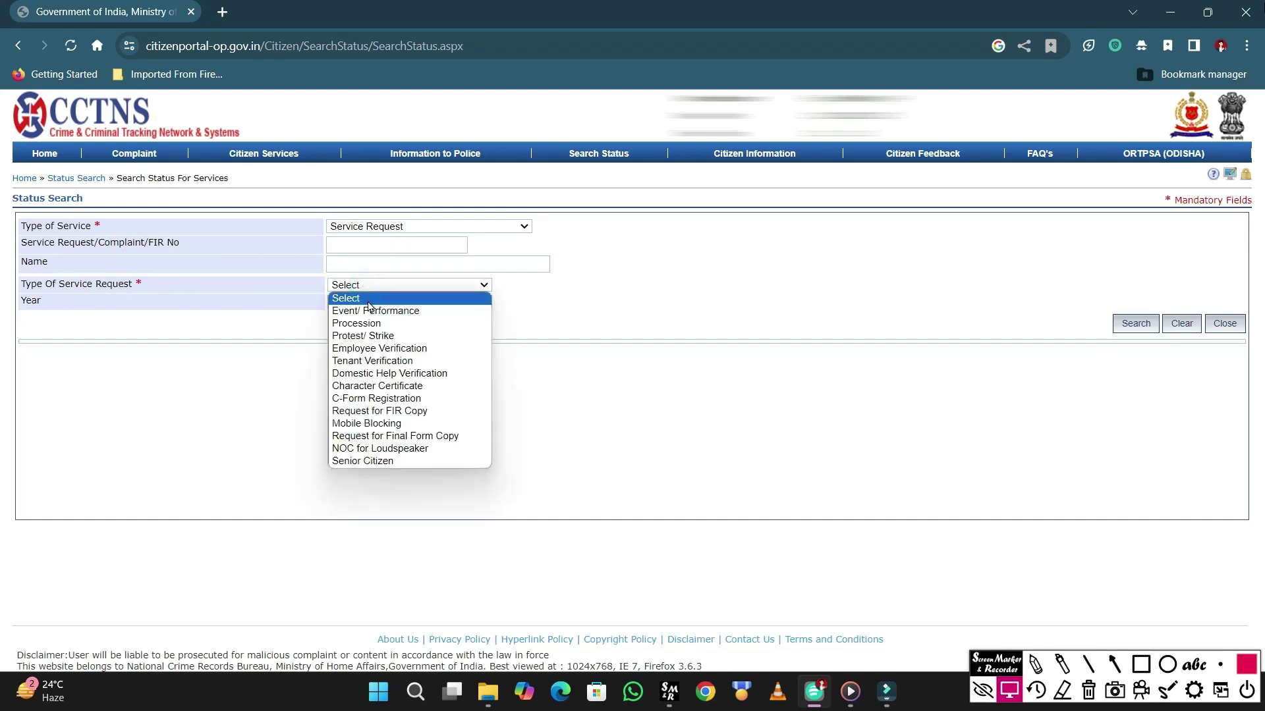
left_click(402, 387)
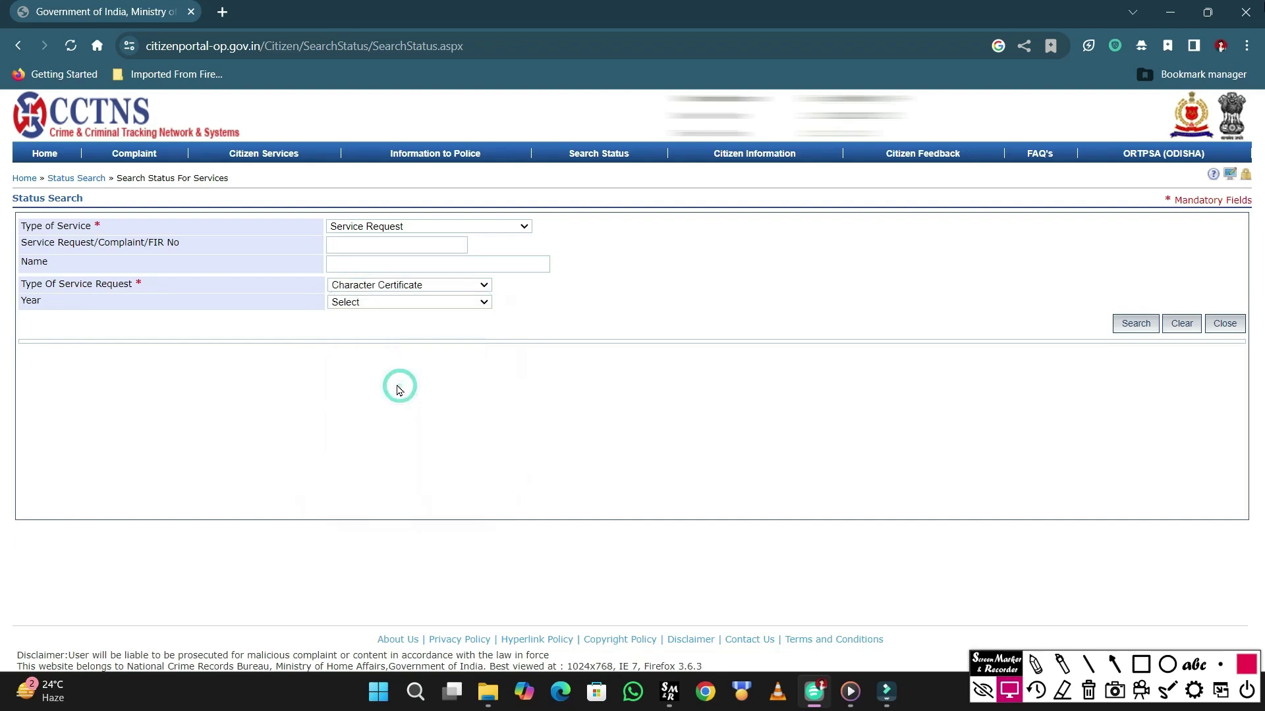
Paste the service request number, set the year to 2025, frame the Search option in red, and run the status search
left_click(381, 248)
key("ctrl+v")
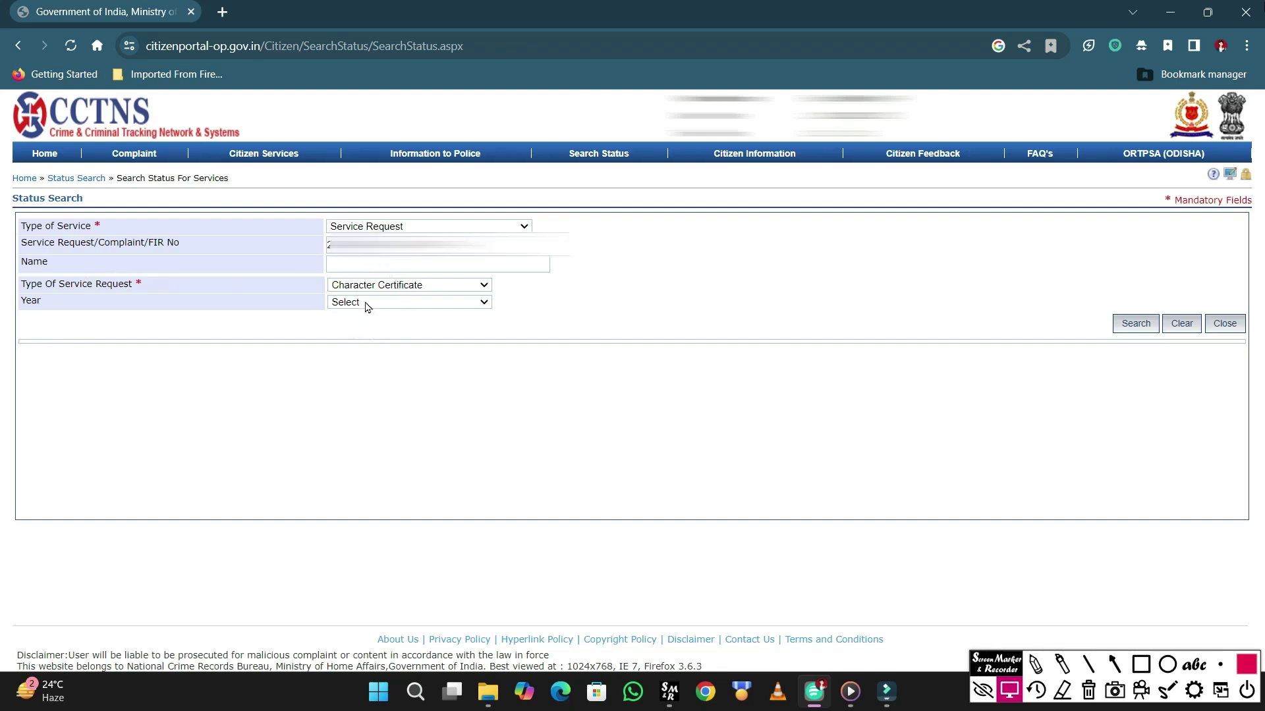
left_click(366, 303)
left_click(358, 329)
left_click(1115, 665)
left_click_drag(1008, 252, 1112, 315)
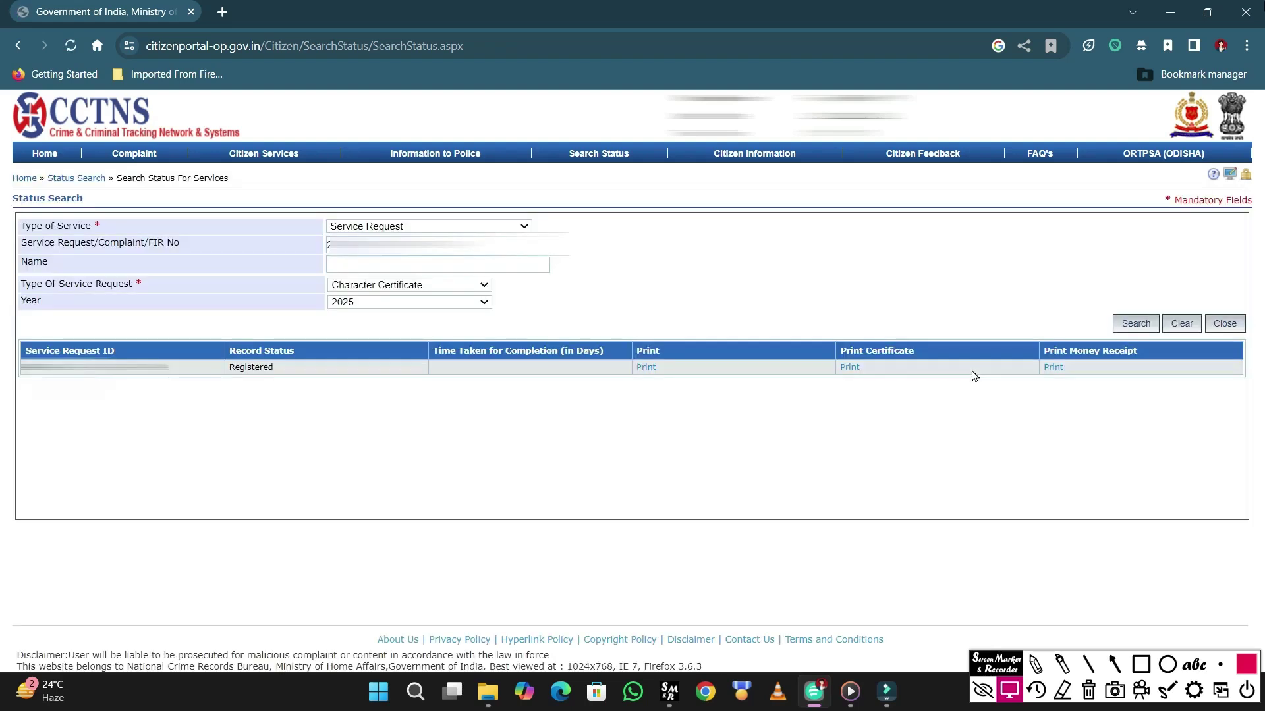
Mark the record status and the Print and Print Certificate links in the result row with red rectangles, and clear the markings
left_click_drag(224, 359, 255, 388)
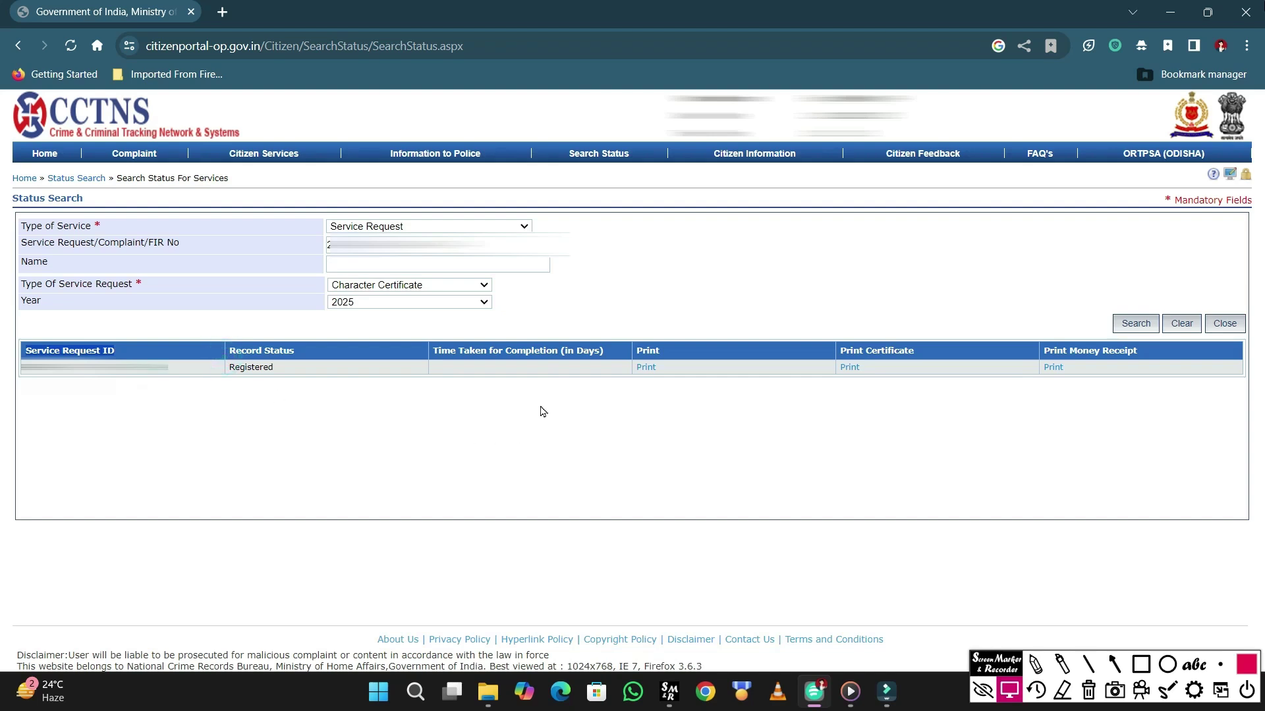
mouse_move(626, 349)
left_mouse_down()
mouse_move(636, 376)
mouse_move(695, 393)
left_mouse_up()
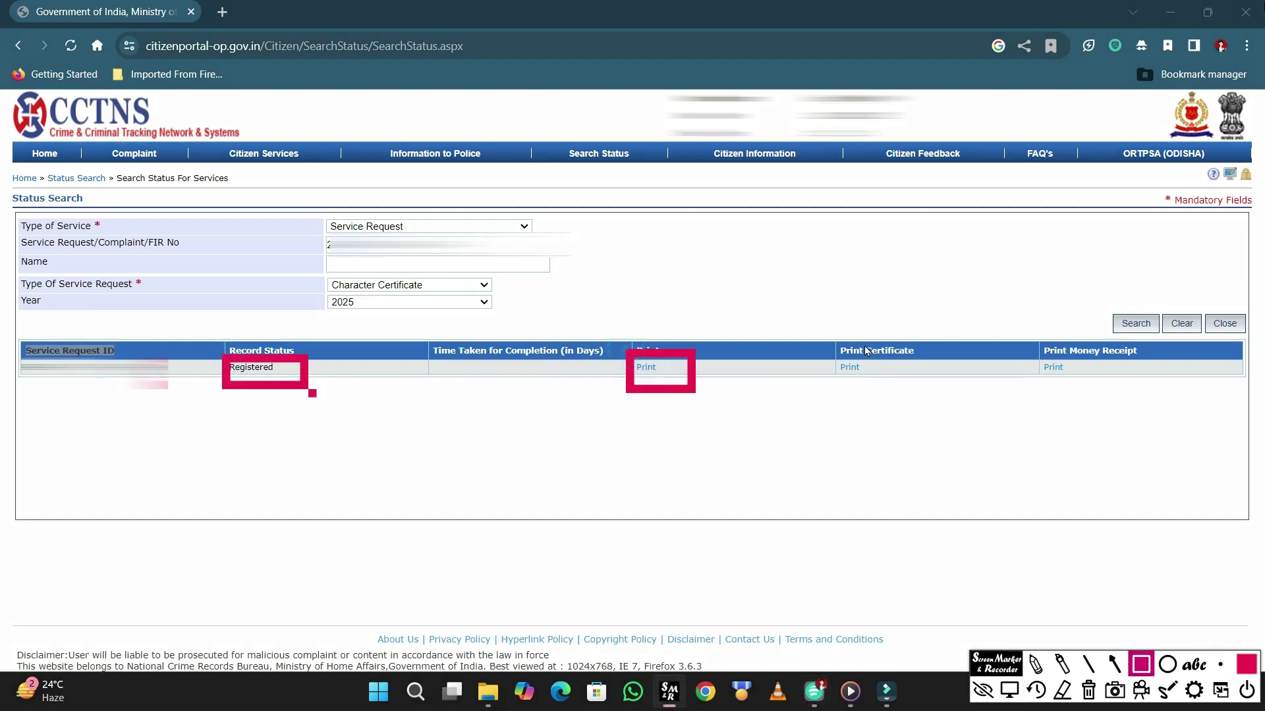
mouse_move(831, 353)
left_mouse_down()
mouse_move(836, 375)
mouse_move(881, 384)
left_mouse_up()
left_click(1009, 689)
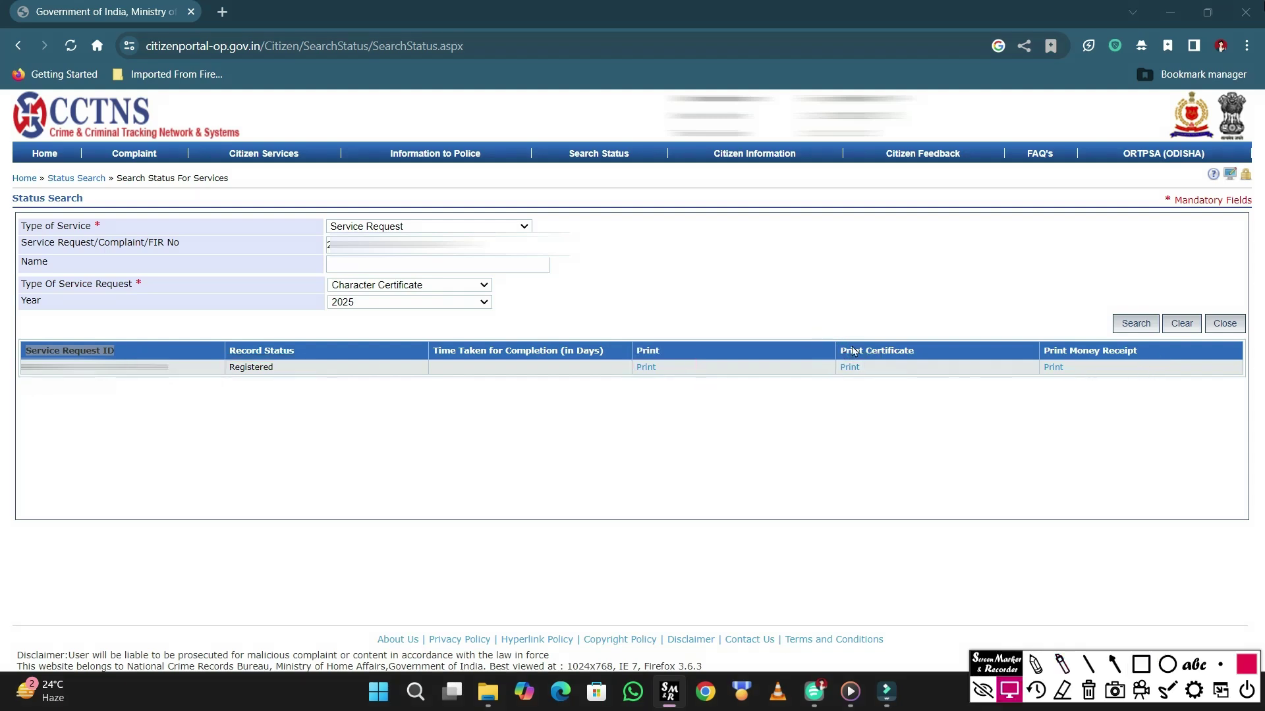
Frame the Print Certificate column of the search result with a large red rectangle, and clear the marking
left_click(1140, 664)
mouse_move(810, 274)
left_mouse_down()
mouse_move(925, 470)
mouse_move(963, 443)
mouse_move(965, 423)
left_mouse_up()
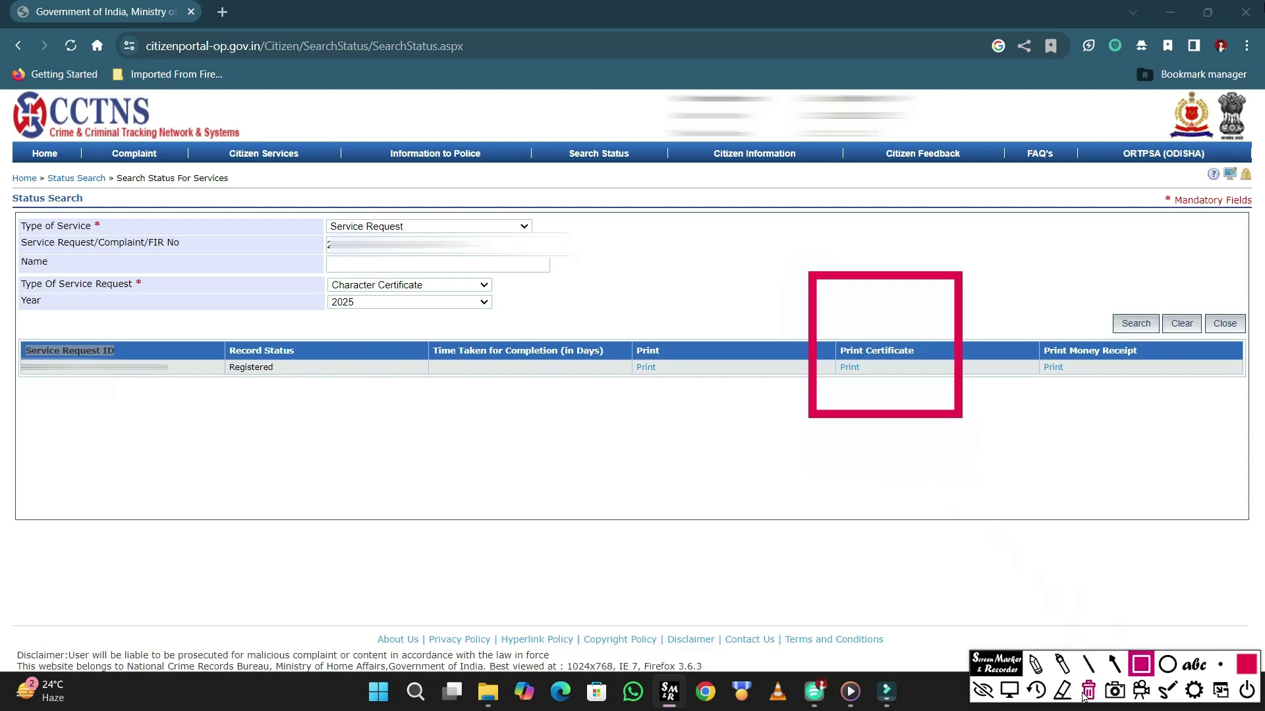
left_click(1008, 689)
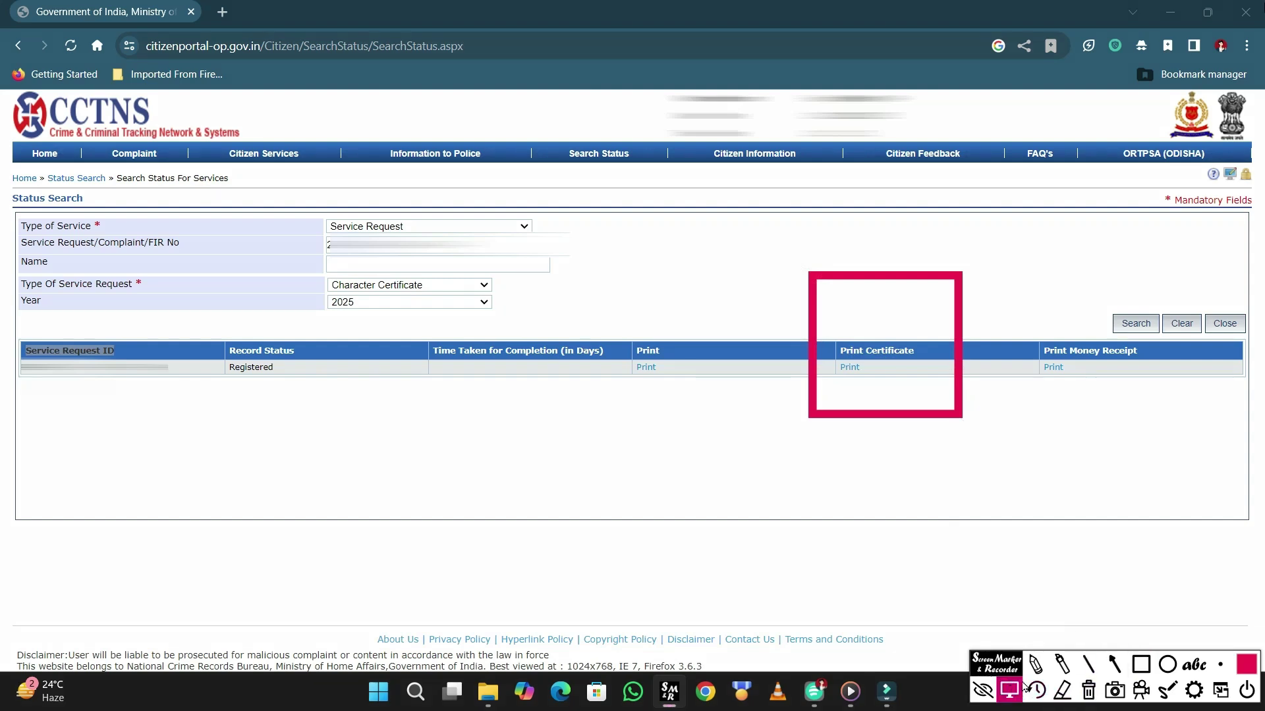
left_click(1088, 691)
Allow pop-ups and redirects from citizenportal-op.gov.in, and view the printable report of the Print Certificate column before returning to the status search
left_click(850, 368)
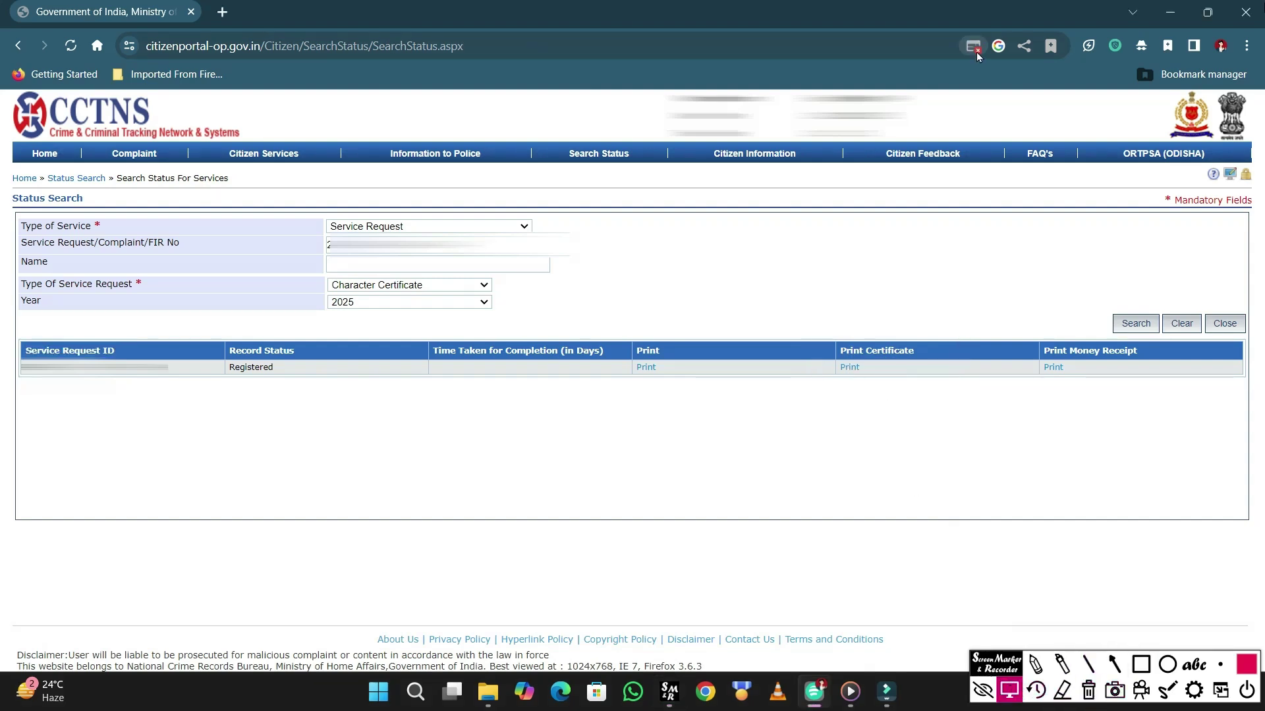
left_click(975, 49)
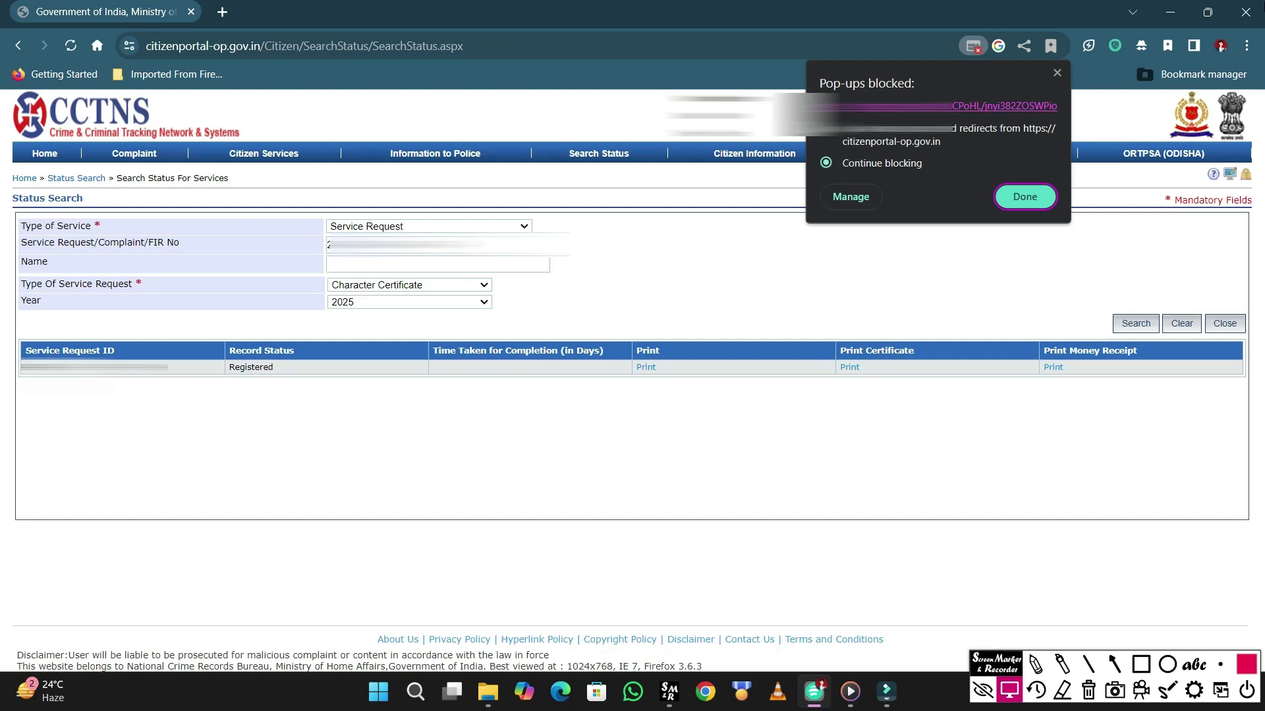
left_click(875, 140)
left_click(1008, 195)
left_click(849, 367)
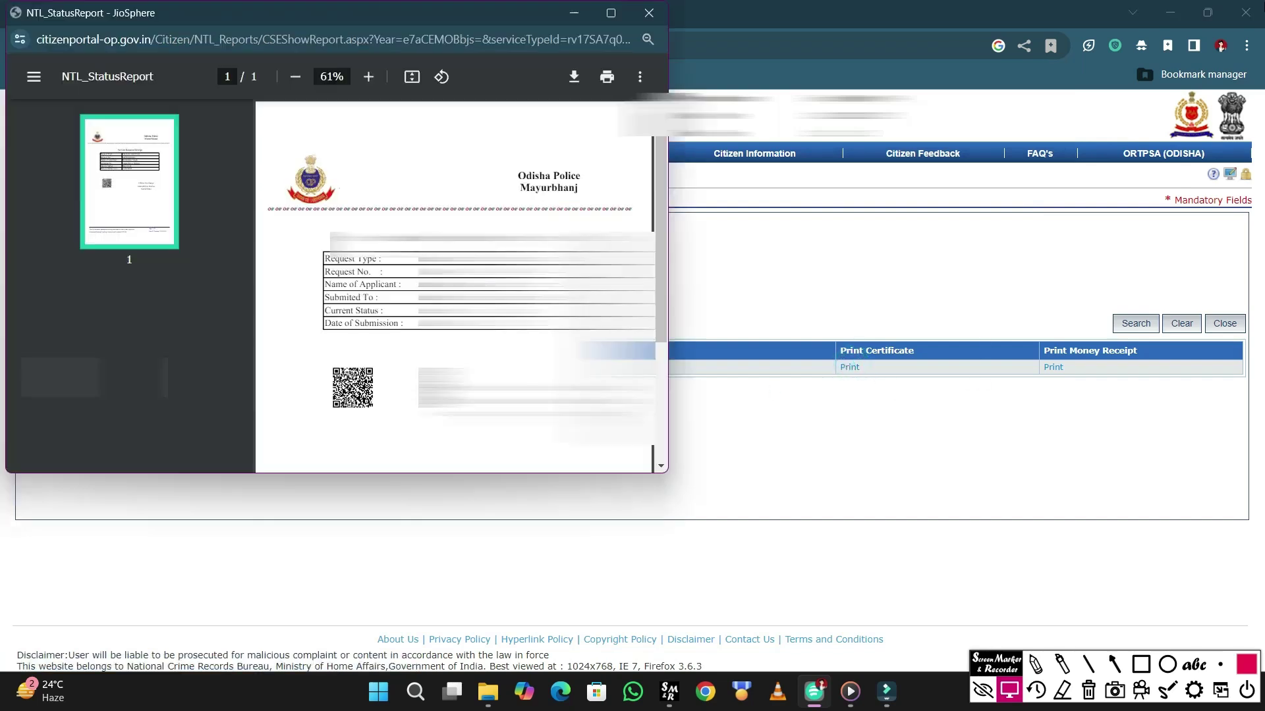
left_click(532, 484)
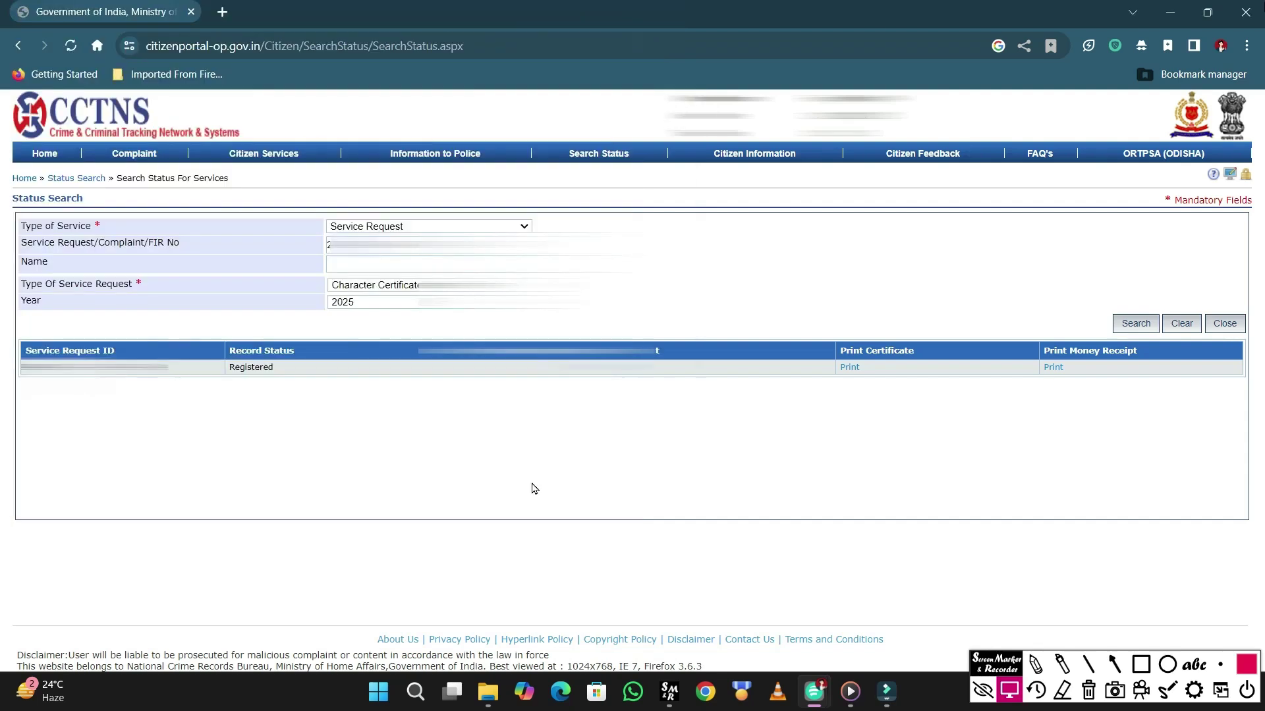